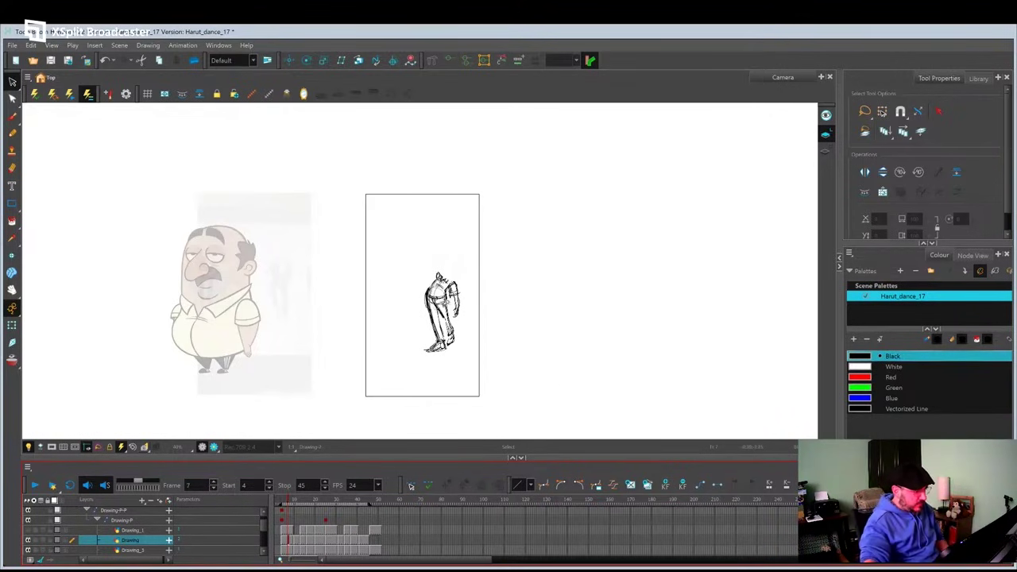
{"action": "scroll", "coordinate": [442, 310], "scroll_direction": "up", "scroll_amount": 2}
{"action": "left_click", "coordinate": [284, 531]}
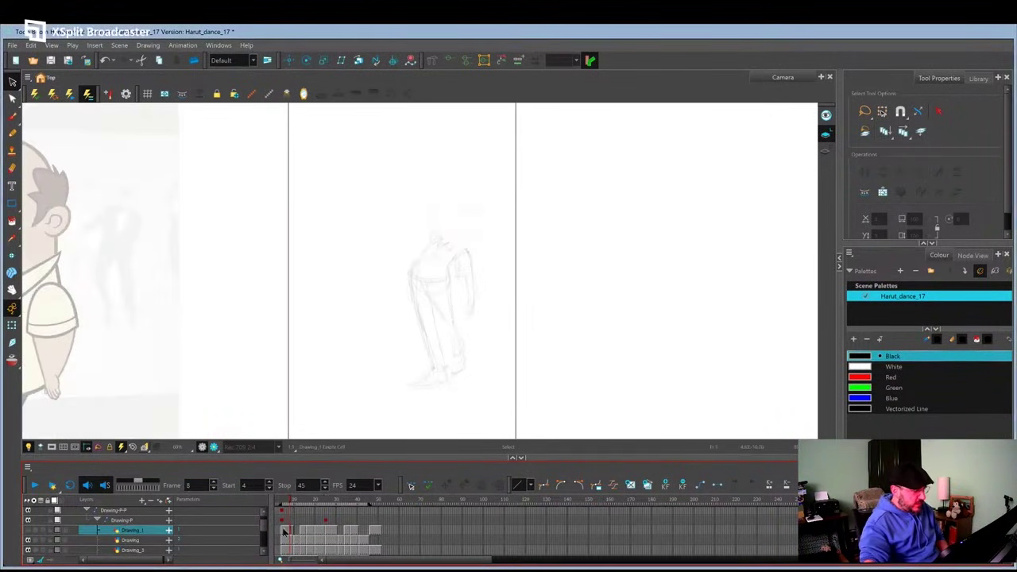
{"action": "left_click", "coordinate": [291, 540]}
{"action": "mouse_move", "coordinate": [350, 504]}
{"action": "left_mouse_down"}
{"action": "mouse_move", "coordinate": [357, 511]}
{"action": "mouse_move", "coordinate": [295, 512]}
{"action": "left_mouse_up"}
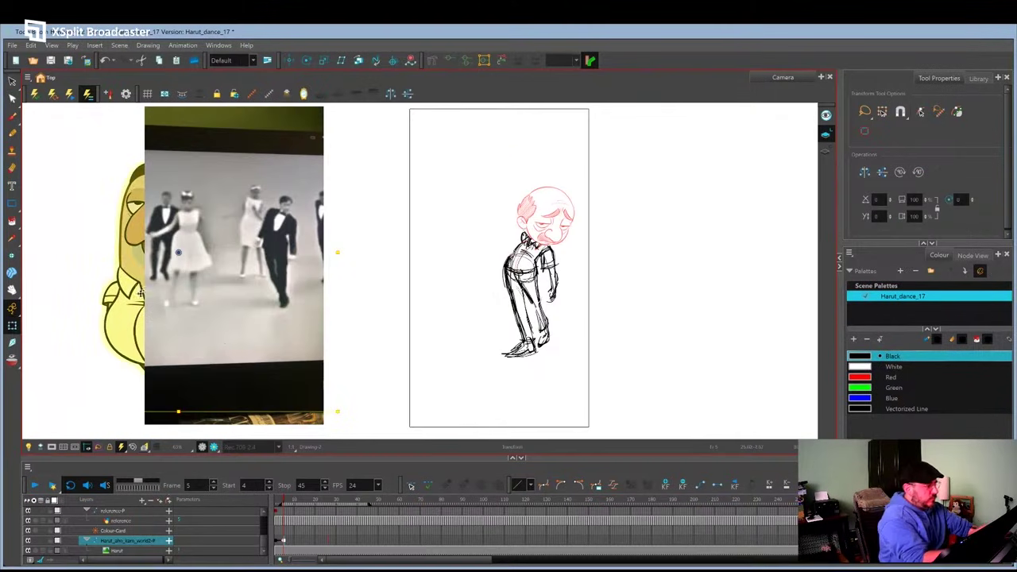
Move the full-colour character reference from behind the dance video to the empty area right of the camera frame.
{"action": "left_click_drag", "start_coordinate": [123, 288], "coordinate": [683, 281]}
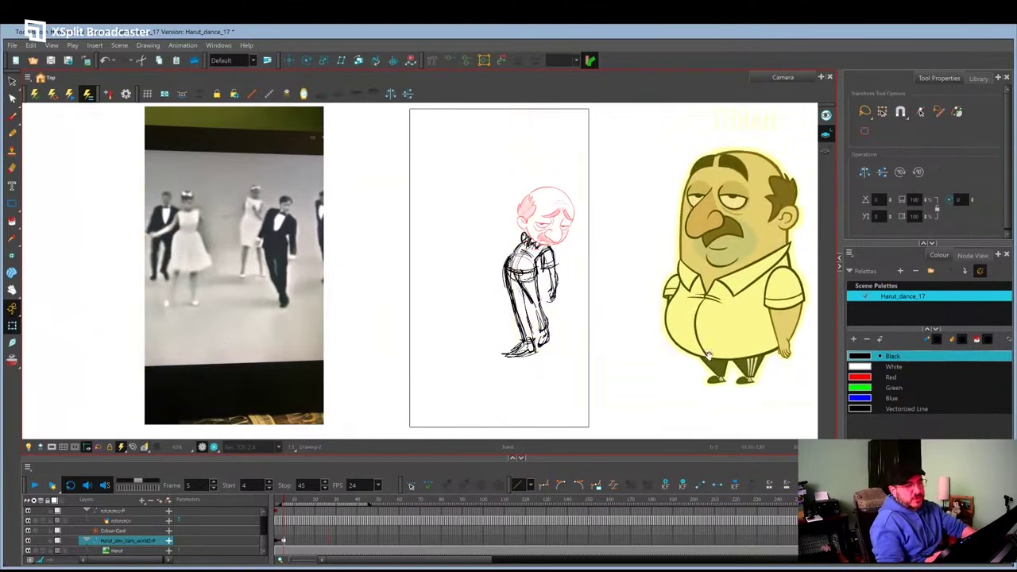
{"action": "key", "text": "space"}
{"action": "left_click_drag", "start_coordinate": [713, 348], "coordinate": [604, 339]}
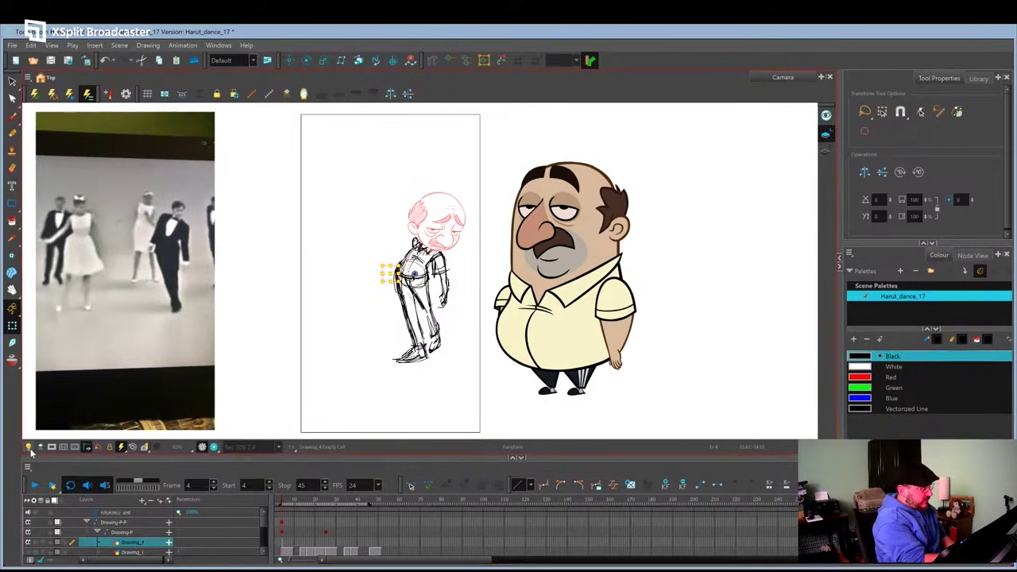
Turn on the light table for the Drawing_4 layer and test the brush with a vertical stroke, undoing that stroke.
{"action": "key", "text": "alt+b"}
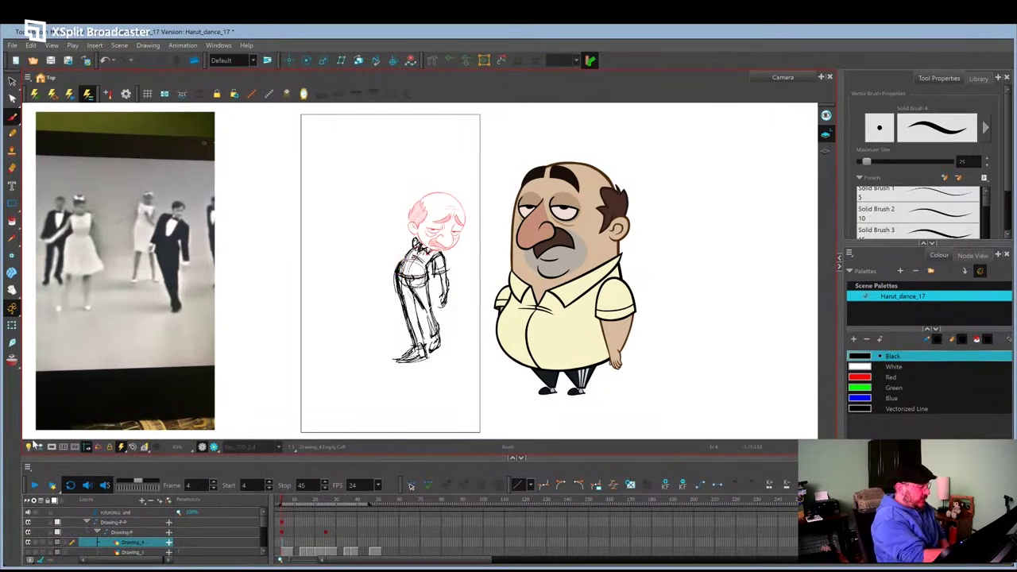
{"action": "left_click", "coordinate": [28, 447]}
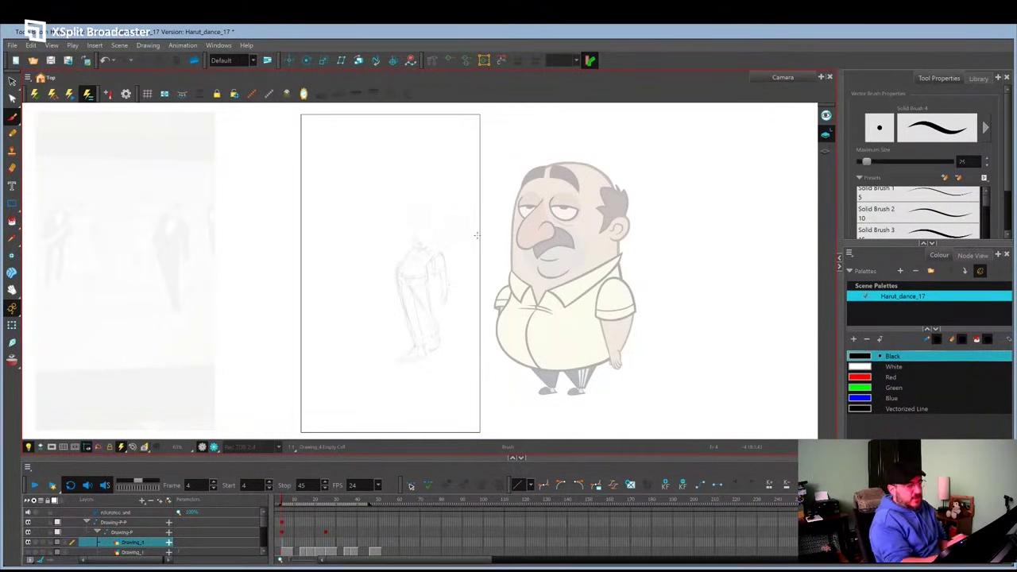
{"action": "left_click_drag", "start_coordinate": [380, 167], "coordinate": [378, 331]}
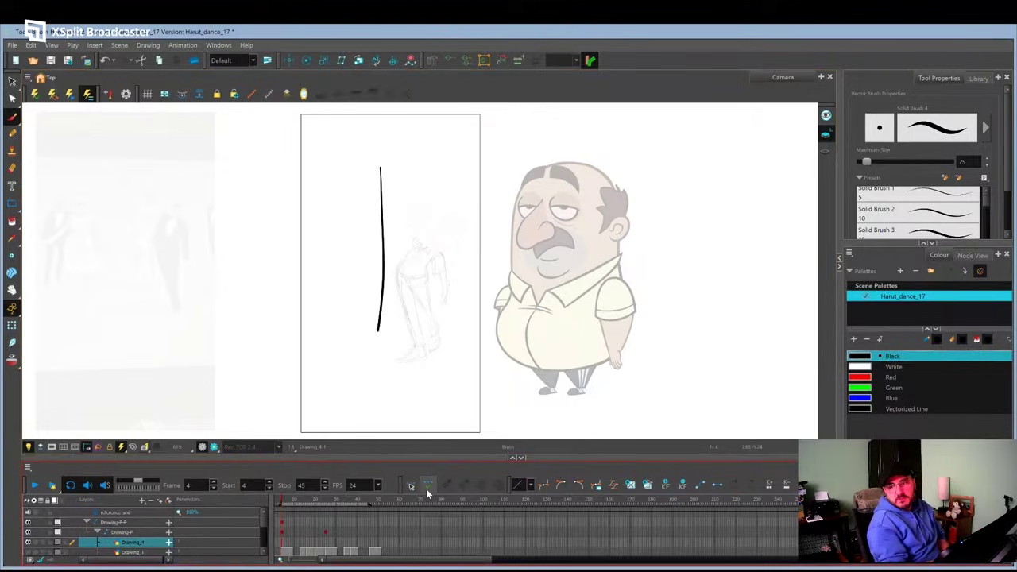
{"action": "key", "text": "ctrl+z"}
{"action": "key", "text": "alt+s"}
{"action": "mouse_move", "coordinate": [648, 319]}
{"action": "left_mouse_down"}
{"action": "mouse_move", "coordinate": [631, 320]}
{"action": "mouse_move", "coordinate": [641, 316]}
{"action": "left_mouse_up"}
{"action": "left_click_drag", "start_coordinate": [667, 282], "coordinate": [660, 294]}
{"action": "left_click_drag", "start_coordinate": [579, 383], "coordinate": [590, 375]}
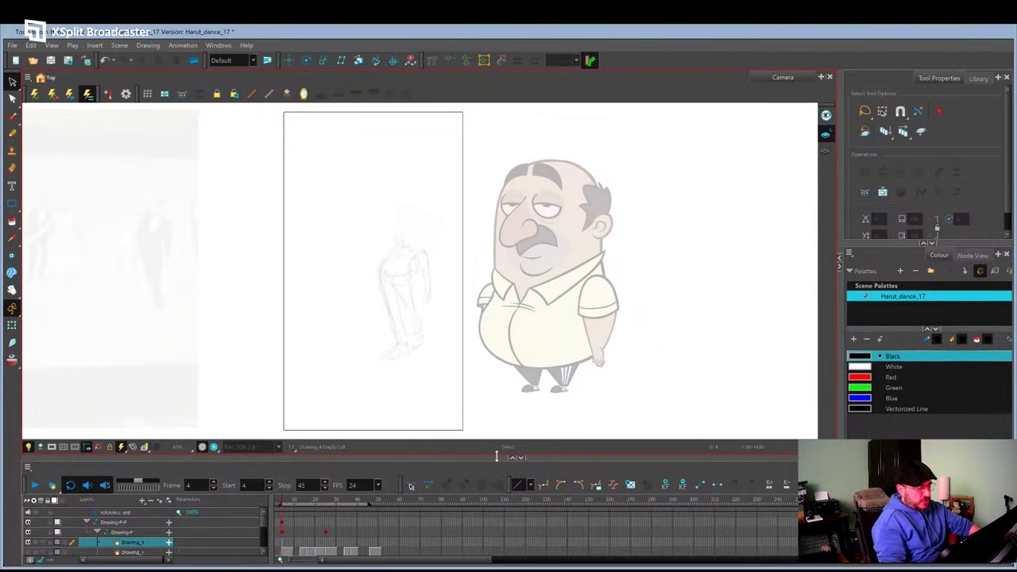
{"action": "left_click_drag", "start_coordinate": [497, 457], "coordinate": [501, 479]}
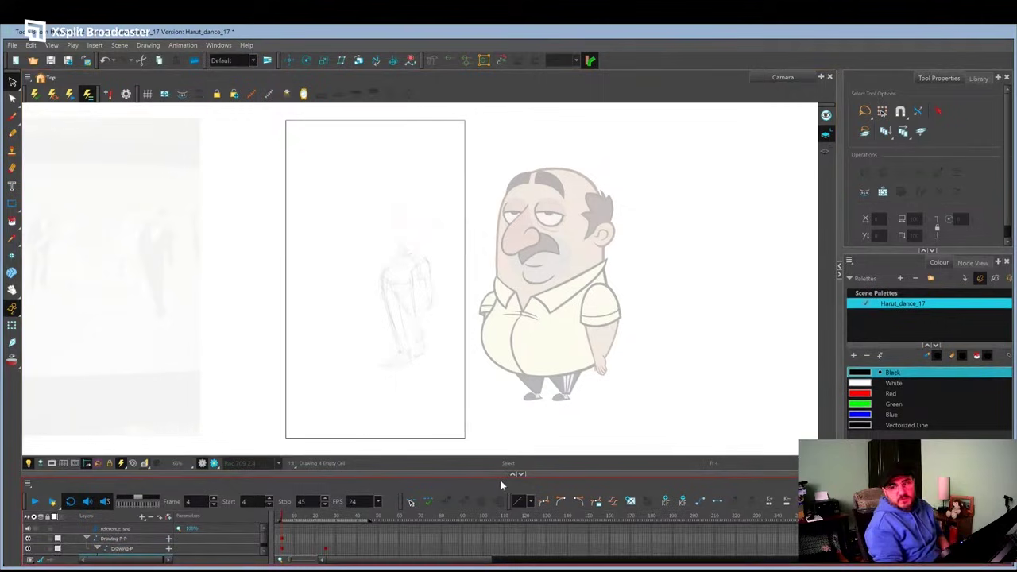
Brush a tall, leaning bean-shaped body for the heavy character on Drawing_4 at frame 4, overlapping the faded dancer sketch.
{"action": "key", "text": "alt+b"}
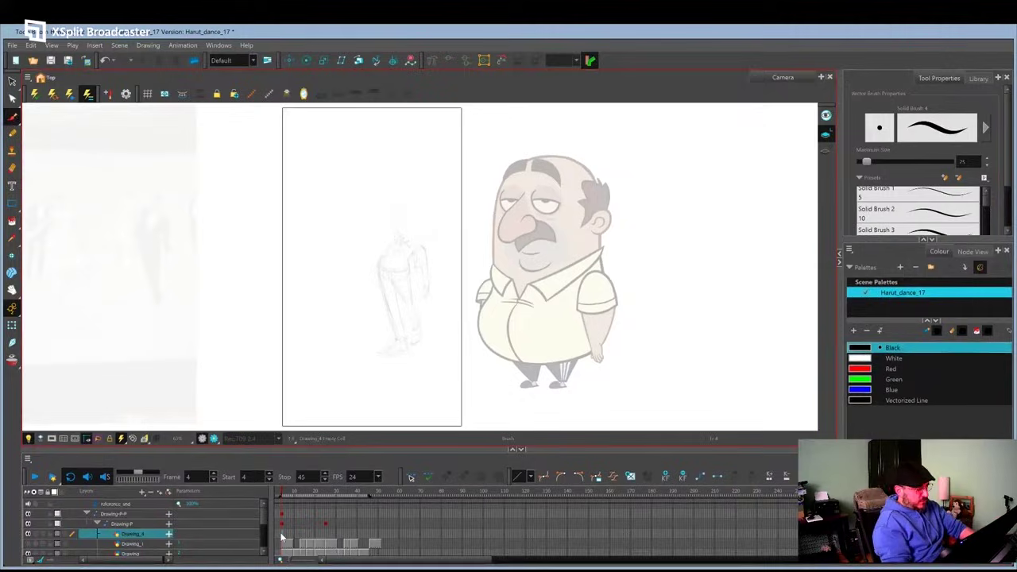
{"action": "mouse_move", "coordinate": [339, 321]}
{"action": "left_mouse_down"}
{"action": "mouse_move", "coordinate": [405, 188]}
{"action": "mouse_move", "coordinate": [407, 296]}
{"action": "left_mouse_up"}
{"action": "mouse_move", "coordinate": [393, 184]}
{"action": "left_mouse_down"}
{"action": "mouse_move", "coordinate": [350, 324]}
{"action": "mouse_move", "coordinate": [389, 319]}
{"action": "left_mouse_up"}
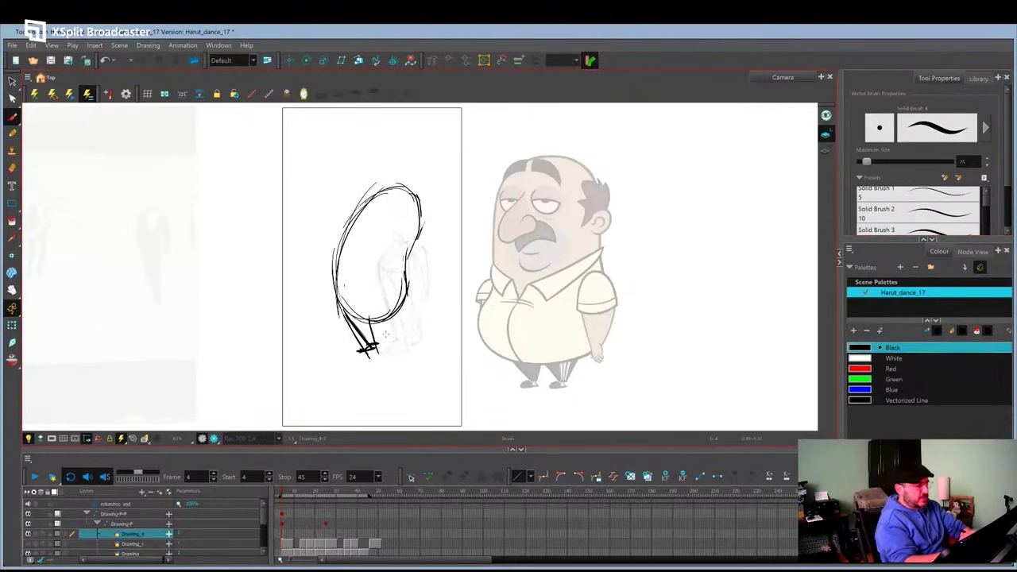
Sketch the character's two short tapering legs and feet beneath the bean-shaped body.
{"action": "left_click_drag", "start_coordinate": [337, 292], "coordinate": [370, 344]}
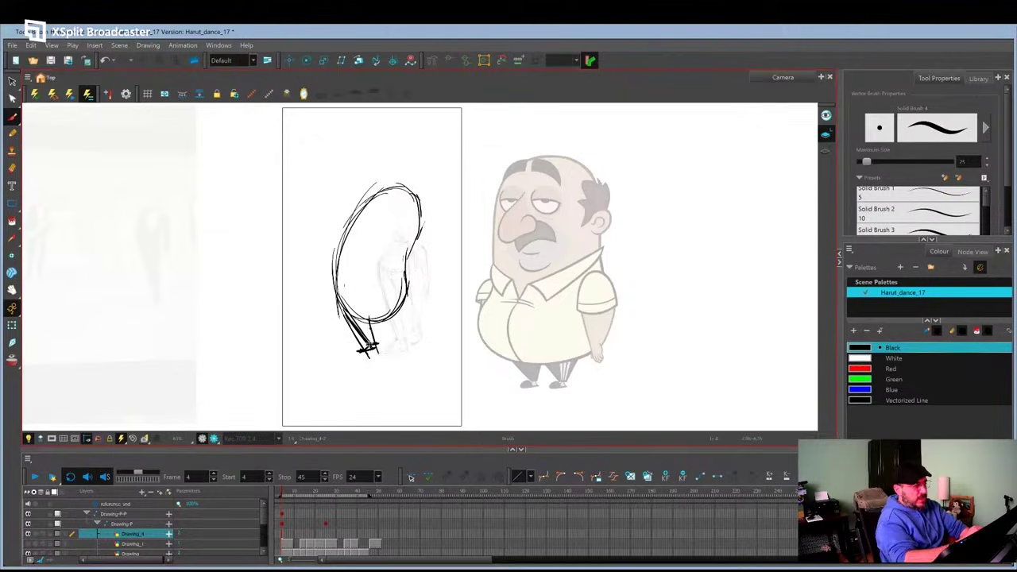
{"action": "left_click_drag", "start_coordinate": [349, 315], "coordinate": [379, 350]}
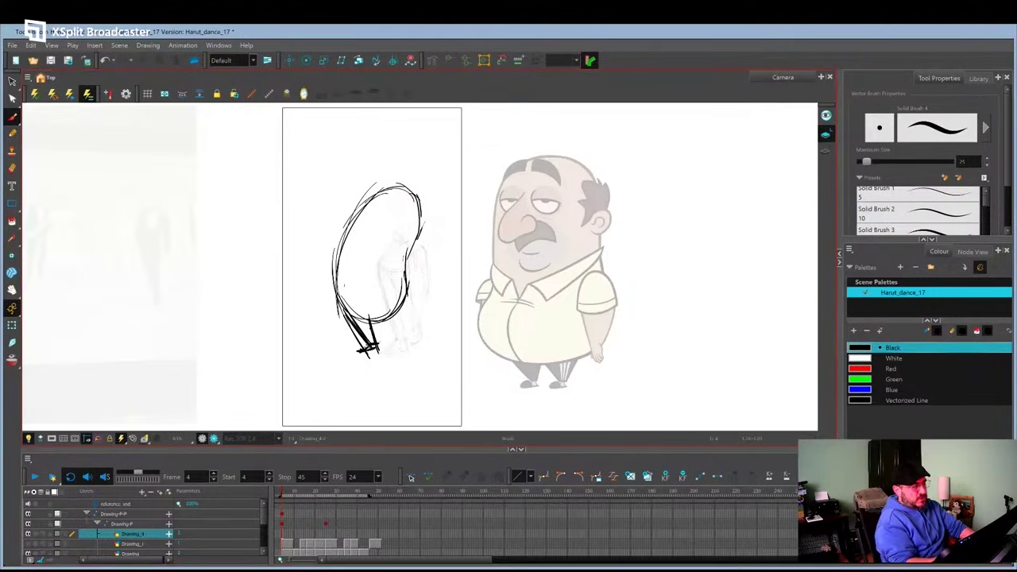
{"action": "left_click_drag", "start_coordinate": [350, 311], "coordinate": [373, 347]}
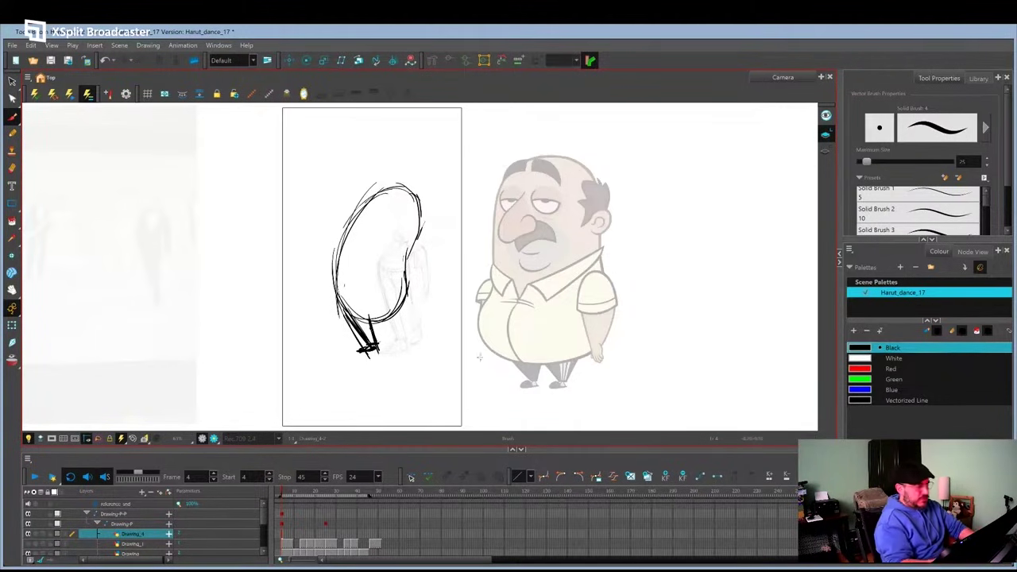
{"action": "left_click_drag", "start_coordinate": [377, 310], "coordinate": [386, 340]}
{"action": "left_click_drag", "start_coordinate": [375, 317], "coordinate": [381, 338]}
{"action": "left_click_drag", "start_coordinate": [394, 310], "coordinate": [379, 346]}
{"action": "left_click_drag", "start_coordinate": [393, 313], "coordinate": [384, 344]}
Rough in the head inside the upper body with a curved eye guideline and the nose and moustache area.
{"action": "left_click_drag", "start_coordinate": [369, 200], "coordinate": [418, 244]}
{"action": "mouse_move", "coordinate": [397, 184]}
{"action": "left_mouse_down"}
{"action": "mouse_move", "coordinate": [404, 255]}
{"action": "mouse_move", "coordinate": [388, 256]}
{"action": "left_mouse_up"}
{"action": "mouse_move", "coordinate": [388, 256]}
{"action": "left_mouse_down"}
{"action": "mouse_move", "coordinate": [424, 198]}
{"action": "mouse_move", "coordinate": [410, 256]}
{"action": "left_mouse_up"}
{"action": "mouse_move", "coordinate": [357, 207]}
{"action": "left_mouse_down"}
{"action": "mouse_move", "coordinate": [426, 232]}
{"action": "mouse_move", "coordinate": [398, 244]}
{"action": "left_mouse_up"}
Draw a bold line of action curving from above the head down through the body to the feet.
{"action": "mouse_move", "coordinate": [448, 176]}
{"action": "left_mouse_down"}
{"action": "mouse_move", "coordinate": [363, 318]}
{"action": "mouse_move", "coordinate": [368, 237]}
{"action": "left_mouse_up"}
{"action": "left_click_drag", "start_coordinate": [416, 187], "coordinate": [358, 279]}
{"action": "left_click_drag", "start_coordinate": [372, 315], "coordinate": [364, 329]}
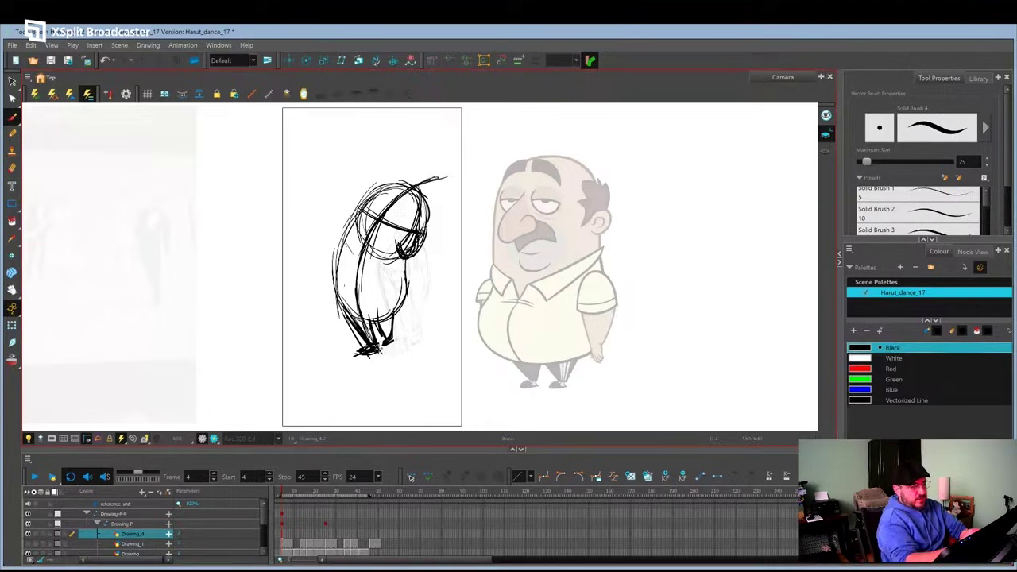
{"action": "left_click_drag", "start_coordinate": [458, 168], "coordinate": [358, 342]}
{"action": "left_click_drag", "start_coordinate": [426, 187], "coordinate": [366, 239]}
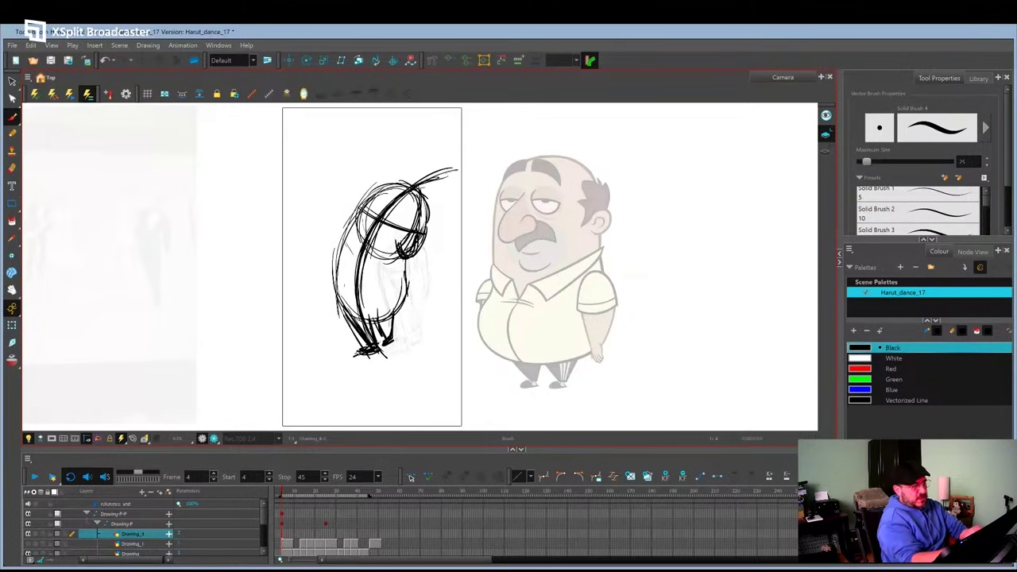
Sketch the shoulder line beneath the head and rough in both of the character's arms.
{"action": "left_click_drag", "start_coordinate": [359, 270], "coordinate": [406, 258]}
{"action": "left_click_drag", "start_coordinate": [360, 271], "coordinate": [407, 257]}
{"action": "left_click_drag", "start_coordinate": [339, 243], "coordinate": [359, 273]}
{"action": "left_click_drag", "start_coordinate": [371, 282], "coordinate": [400, 270]}
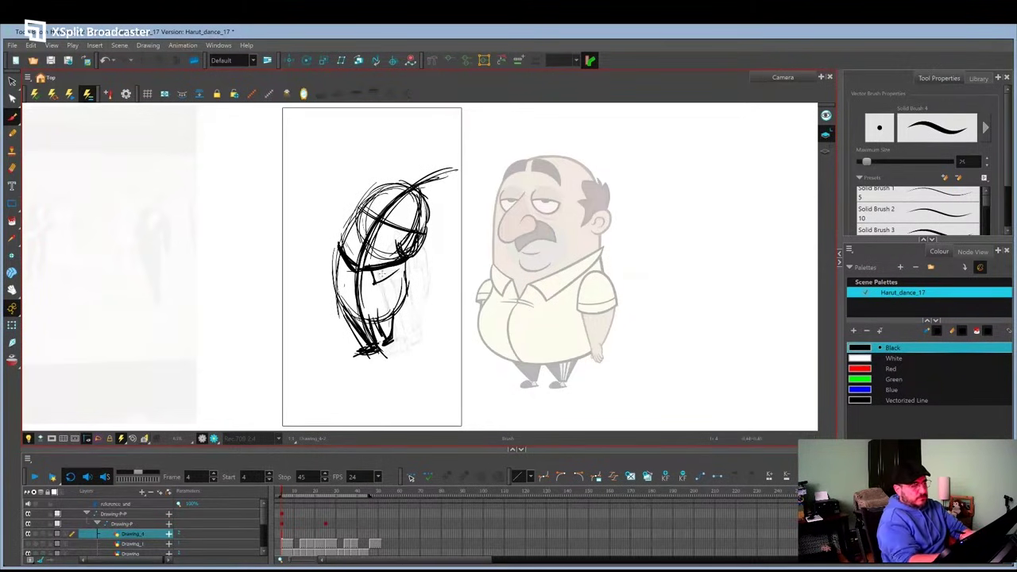
{"action": "mouse_move", "coordinate": [340, 249]}
{"action": "left_mouse_down"}
{"action": "mouse_move", "coordinate": [367, 271]}
{"action": "mouse_move", "coordinate": [345, 276]}
{"action": "left_mouse_up"}
{"action": "left_click_drag", "start_coordinate": [406, 265], "coordinate": [416, 313]}
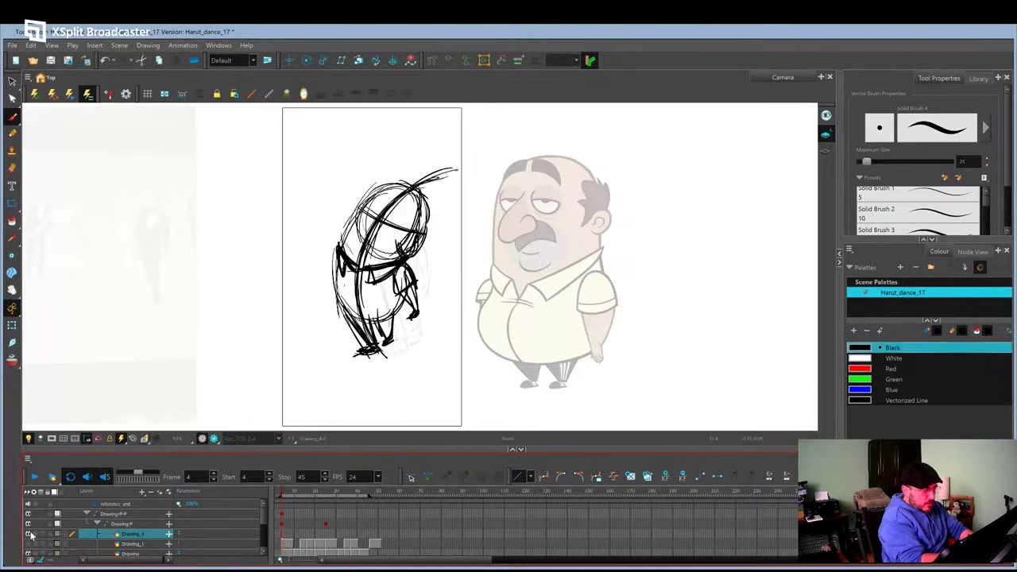
Strengthen the torso's back contour and cut the construction lines out of the head with the Cutter.
{"action": "mouse_move", "coordinate": [359, 232]}
{"action": "left_mouse_down"}
{"action": "mouse_move", "coordinate": [340, 259]}
{"action": "mouse_move", "coordinate": [329, 316]}
{"action": "left_mouse_up"}
{"action": "key", "text": "alt+t"}
{"action": "key", "text": "Delete"}
{"action": "mouse_move", "coordinate": [405, 192]}
{"action": "left_mouse_down"}
{"action": "mouse_move", "coordinate": [356, 226]}
{"action": "mouse_move", "coordinate": [410, 208]}
{"action": "mouse_move", "coordinate": [413, 243]}
{"action": "mouse_move", "coordinate": [375, 256]}
{"action": "mouse_move", "coordinate": [394, 237]}
{"action": "left_mouse_up"}
Draw the facial features, the collar, the ear and the dark hair at the back of the head.
{"action": "key", "text": "alt+b"}
{"action": "left_click_drag", "start_coordinate": [375, 256], "coordinate": [364, 271]}
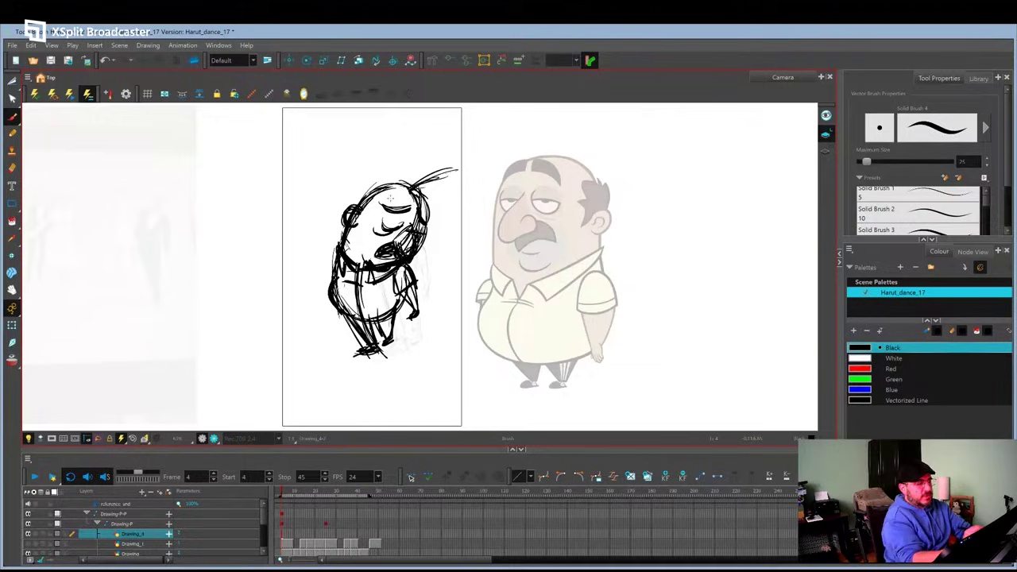
{"action": "mouse_move", "coordinate": [371, 191]}
{"action": "left_mouse_down"}
{"action": "mouse_move", "coordinate": [352, 207]}
{"action": "mouse_move", "coordinate": [363, 214]}
{"action": "mouse_move", "coordinate": [354, 205]}
{"action": "mouse_move", "coordinate": [369, 191]}
{"action": "left_mouse_up"}
{"action": "left_click_drag", "start_coordinate": [351, 207], "coordinate": [362, 189]}
Select the head part of the sketch with the Cutter and shift it slightly away from the torso.
{"action": "key", "text": "alt+t"}
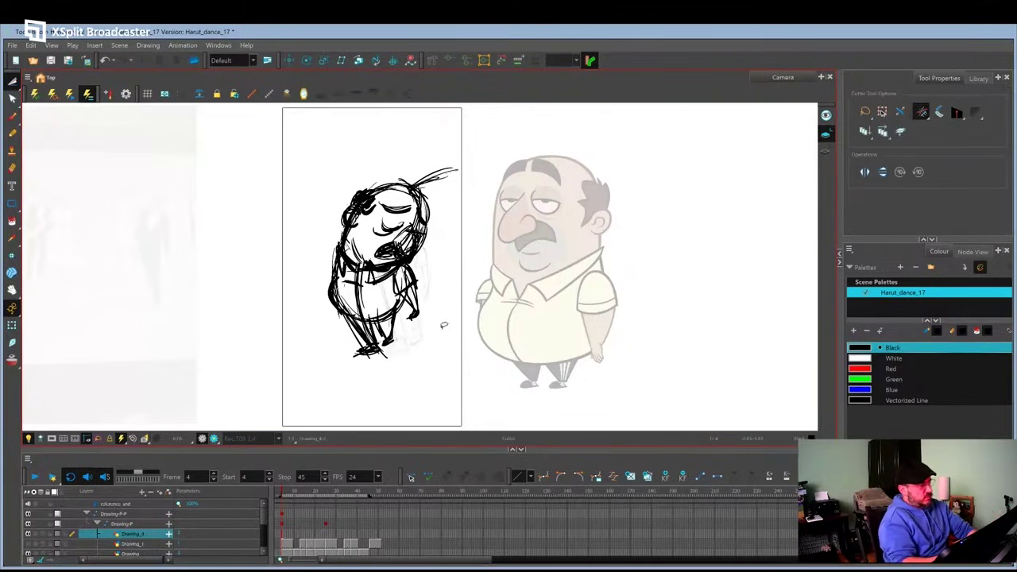
{"action": "mouse_move", "coordinate": [465, 159]}
{"action": "left_mouse_down"}
{"action": "mouse_move", "coordinate": [325, 177]}
{"action": "mouse_move", "coordinate": [450, 154]}
{"action": "left_mouse_up"}
{"action": "left_click_drag", "start_coordinate": [441, 261], "coordinate": [444, 271]}
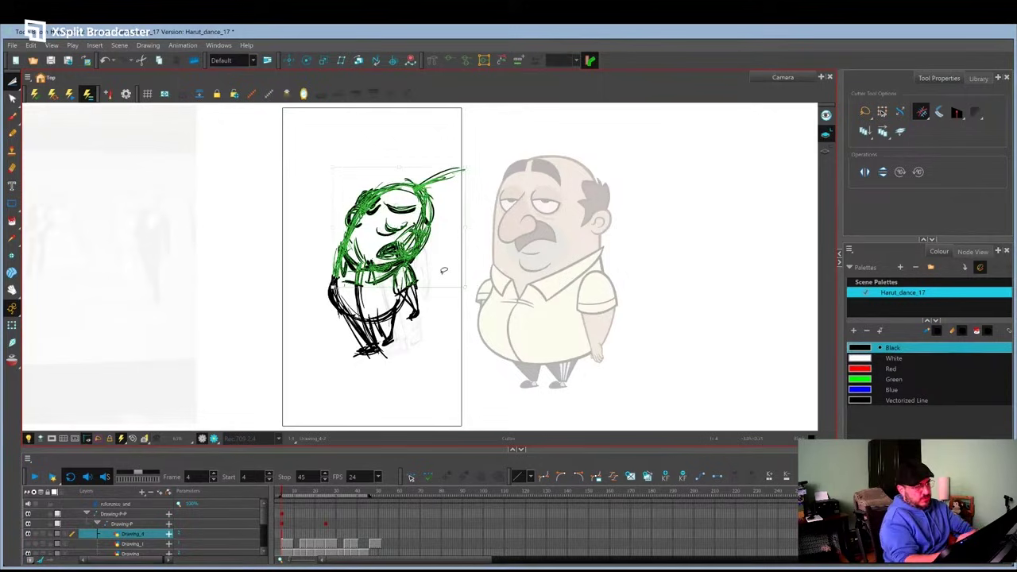
Select the torso and legs with the Cutter and adjust their placement under the head.
{"action": "mouse_move", "coordinate": [443, 325]}
{"action": "left_mouse_down"}
{"action": "mouse_move", "coordinate": [442, 286]}
{"action": "mouse_move", "coordinate": [318, 301]}
{"action": "mouse_move", "coordinate": [432, 329]}
{"action": "left_mouse_up"}
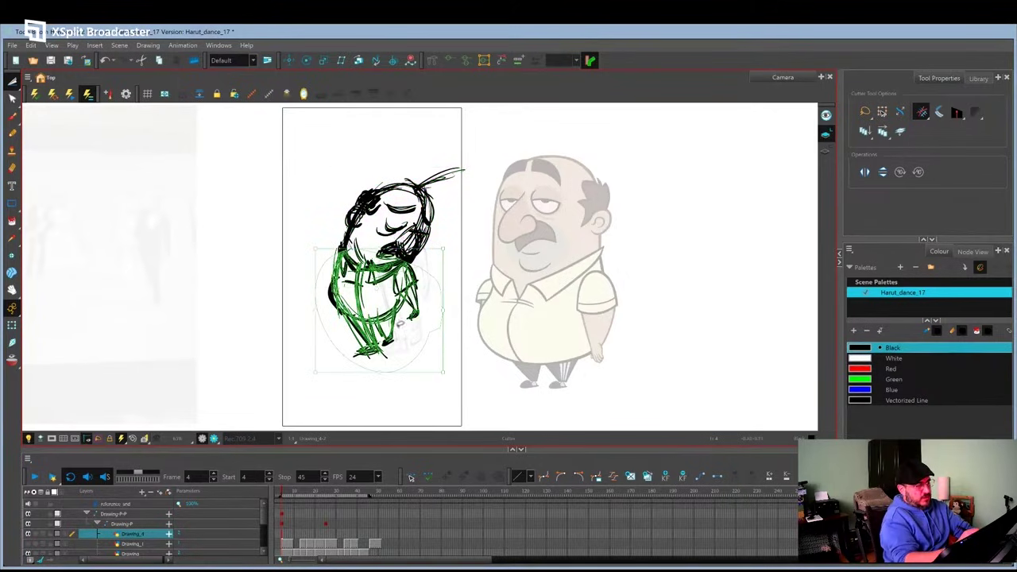
{"action": "left_click_drag", "start_coordinate": [401, 368], "coordinate": [410, 371]}
{"action": "left_click_drag", "start_coordinate": [405, 257], "coordinate": [400, 251]}
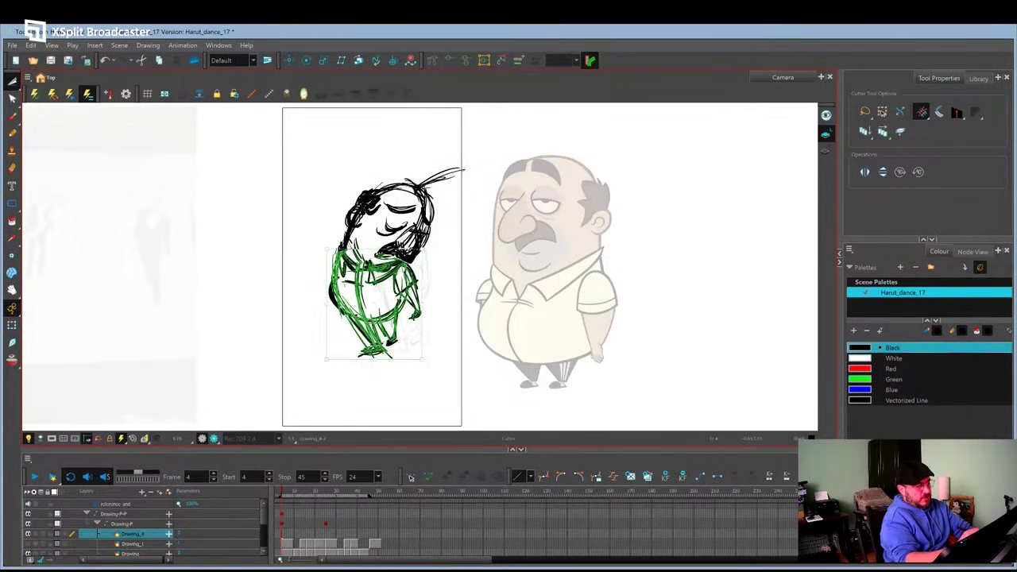
Adjust the lean of the head and upper body and cut away the action line extending beyond the head.
{"action": "mouse_move", "coordinate": [334, 220]}
{"action": "left_mouse_down"}
{"action": "mouse_move", "coordinate": [429, 344]}
{"action": "mouse_move", "coordinate": [318, 246]}
{"action": "left_mouse_up"}
{"action": "left_click_drag", "start_coordinate": [396, 135], "coordinate": [385, 135]}
{"action": "left_click_drag", "start_coordinate": [477, 187], "coordinate": [452, 318]}
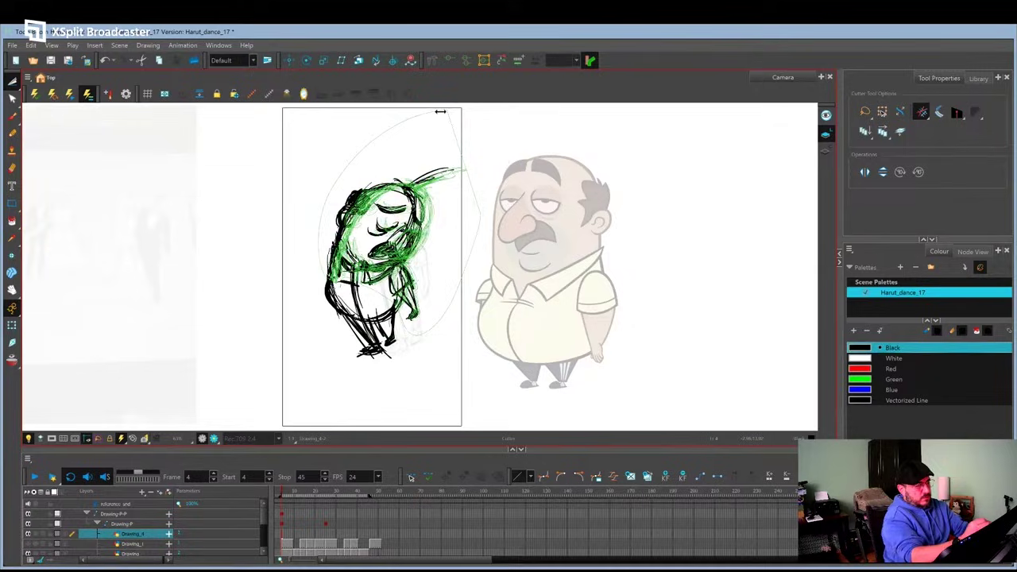
{"action": "left_click_drag", "start_coordinate": [440, 111], "coordinate": [455, 112]}
{"action": "left_click_drag", "start_coordinate": [433, 181], "coordinate": [463, 211]}
{"action": "left_click", "coordinate": [12, 116]}
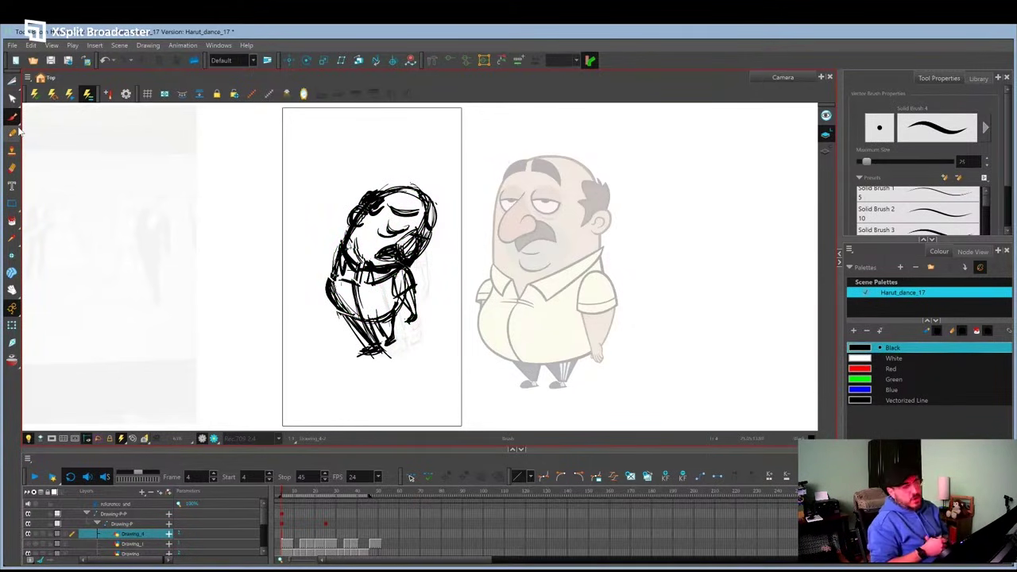
Try to shift the whole figure sideways with the Drawing-P peg at frame 4, and undo that move.
{"action": "left_click", "coordinate": [282, 525]}
{"action": "left_click", "coordinate": [283, 536]}
{"action": "left_click", "coordinate": [283, 526]}
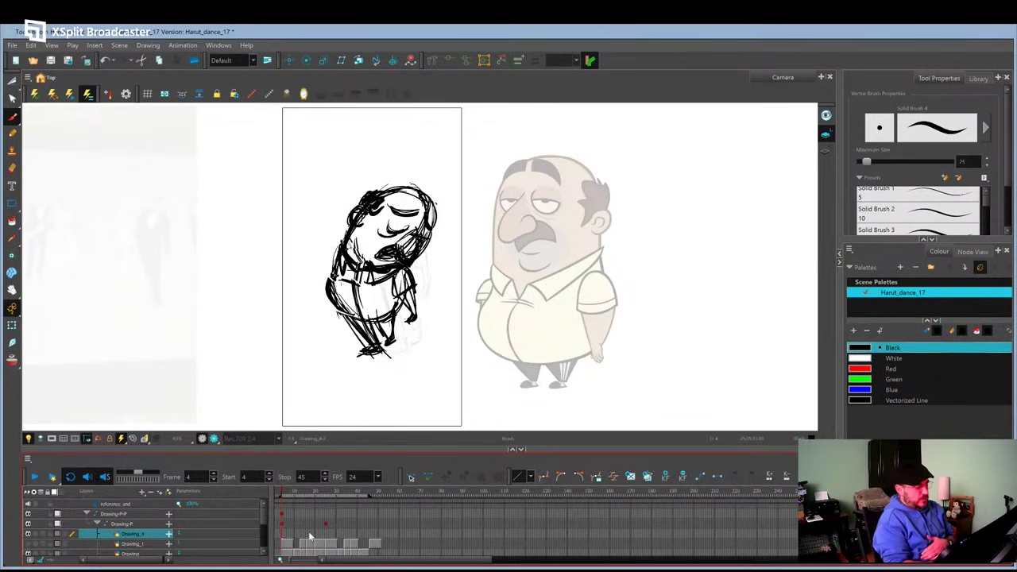
{"action": "left_click", "coordinate": [283, 524]}
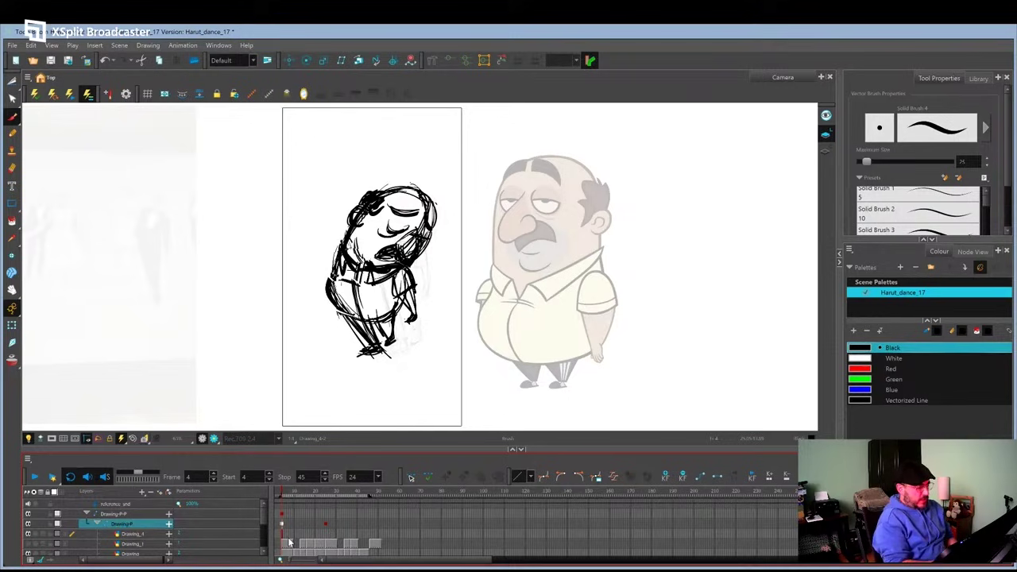
{"action": "key", "text": "shift+t"}
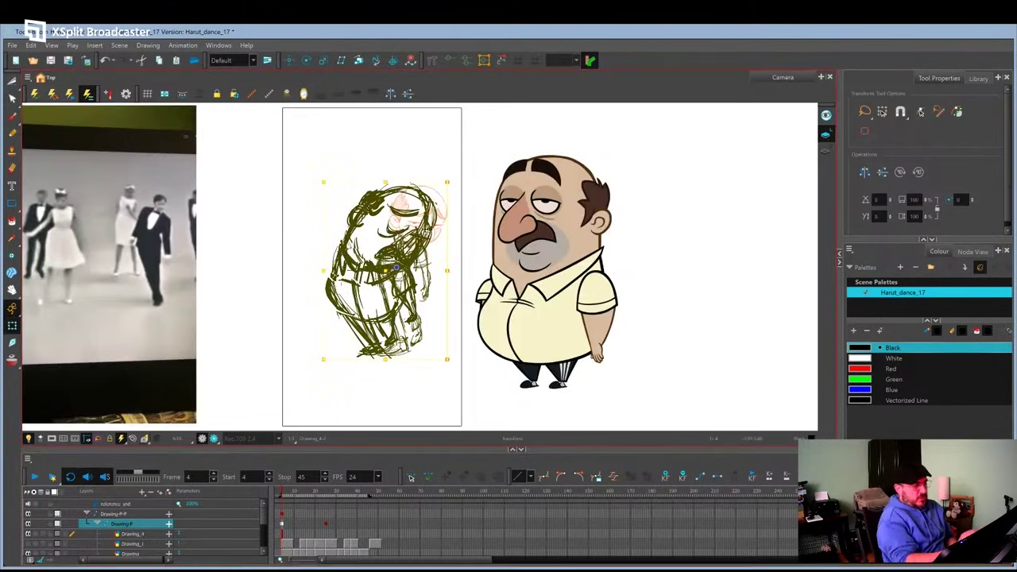
{"action": "mouse_move", "coordinate": [386, 270]}
{"action": "left_mouse_down"}
{"action": "mouse_move", "coordinate": [425, 132]}
{"action": "mouse_move", "coordinate": [314, 266]}
{"action": "left_mouse_up"}
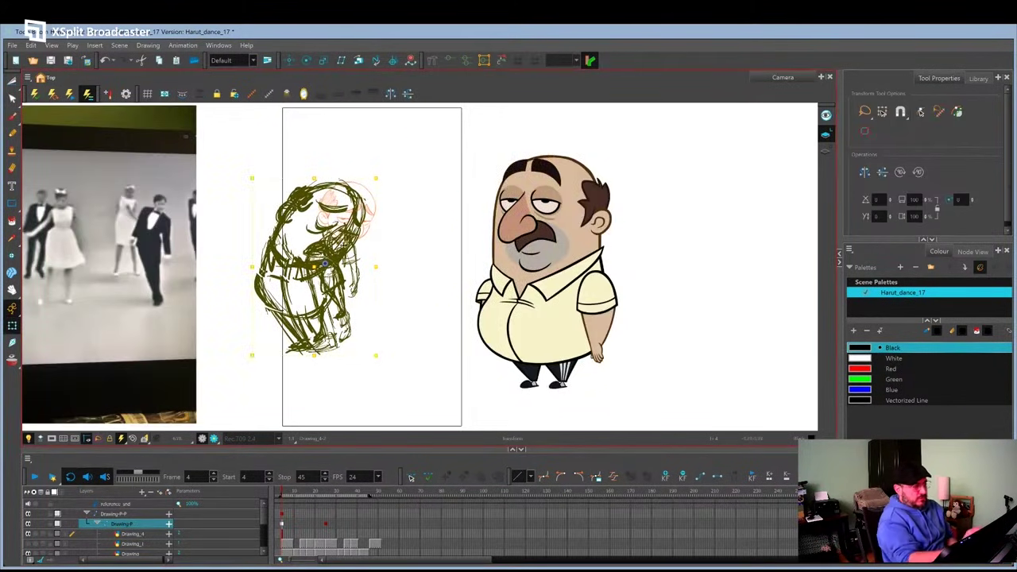
{"action": "key", "text": "ctrl+z"}
Extend the exposure of the new Drawing_4 sketch over the next few frames.
{"action": "left_click", "coordinate": [286, 524]}
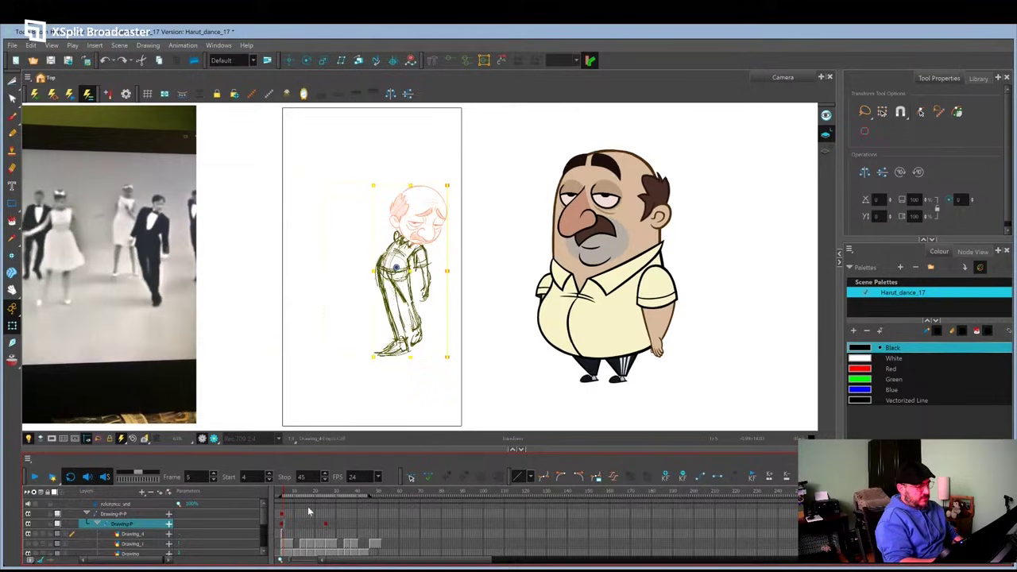
{"action": "left_click", "coordinate": [288, 536]}
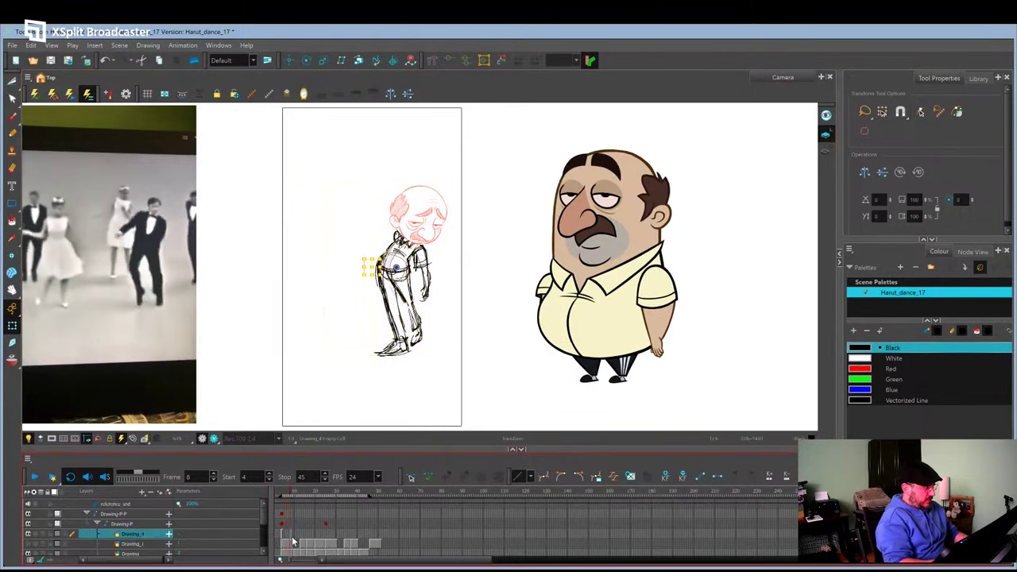
{"action": "left_click", "coordinate": [294, 550]}
{"action": "key", "text": "F5"}
{"action": "left_click", "coordinate": [287, 535]}
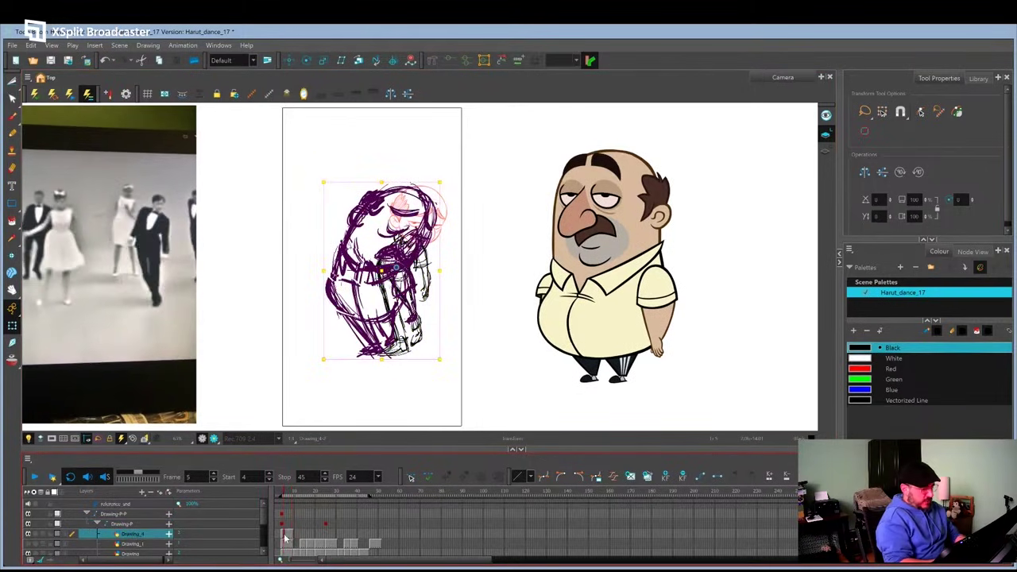
Try repositioning the sketches through the Drawing-P peg at frame 5, and delete the keyframe this adds.
{"action": "left_click", "coordinate": [285, 524]}
{"action": "mouse_move", "coordinate": [415, 248]}
{"action": "left_mouse_down"}
{"action": "mouse_move", "coordinate": [416, 213]}
{"action": "mouse_move", "coordinate": [454, 246]}
{"action": "left_mouse_up"}
{"action": "left_click", "coordinate": [289, 525]}
{"action": "left_click_drag", "start_coordinate": [290, 489], "coordinate": [287, 491]}
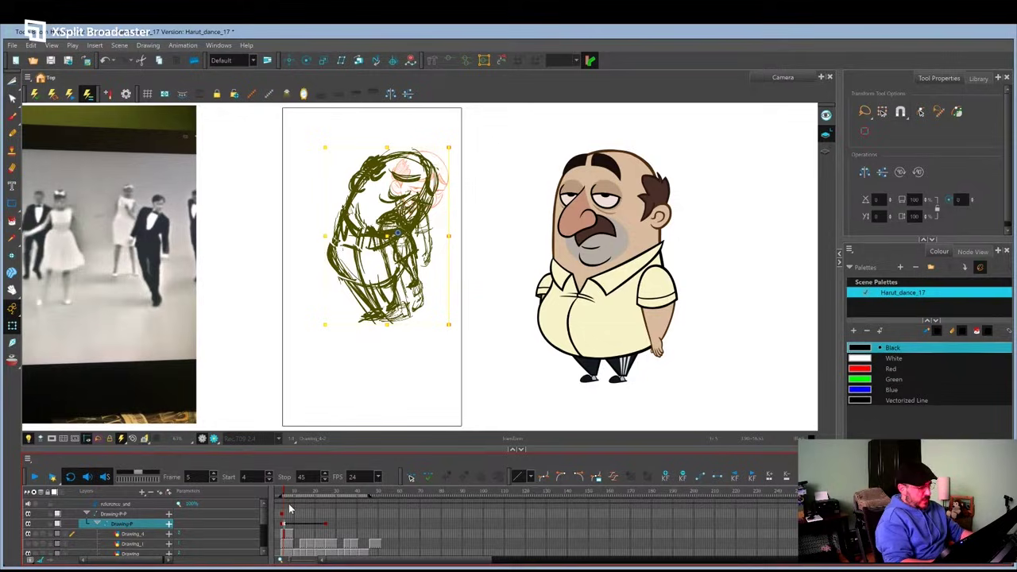
{"action": "key", "text": "Delete"}
Go to the Drawing-P peg's keyframe at frame 25 to examine how the peg places the dancer.
{"action": "left_click", "coordinate": [284, 528]}
{"action": "left_click", "coordinate": [327, 525]}
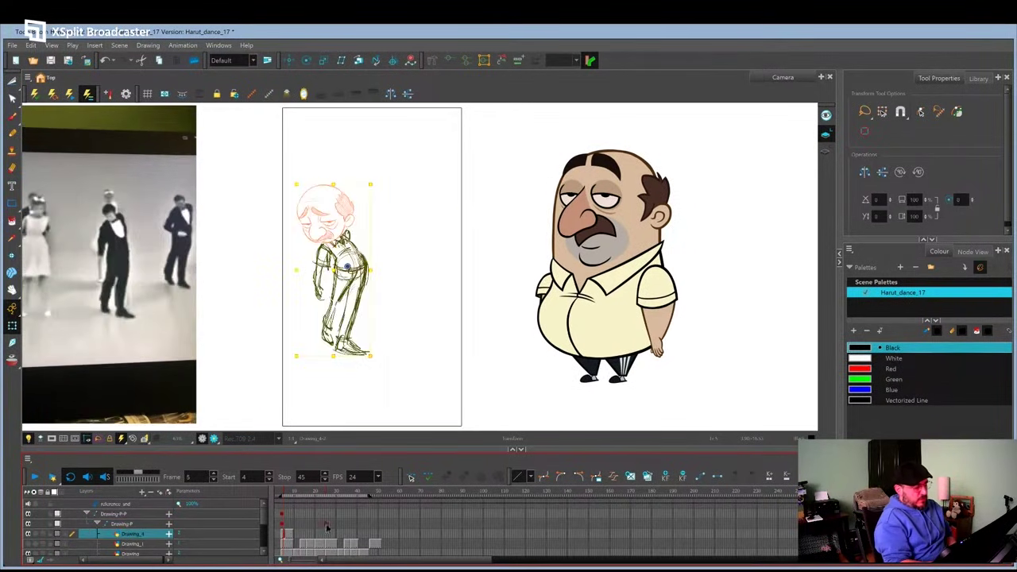
{"action": "left_click", "coordinate": [326, 525]}
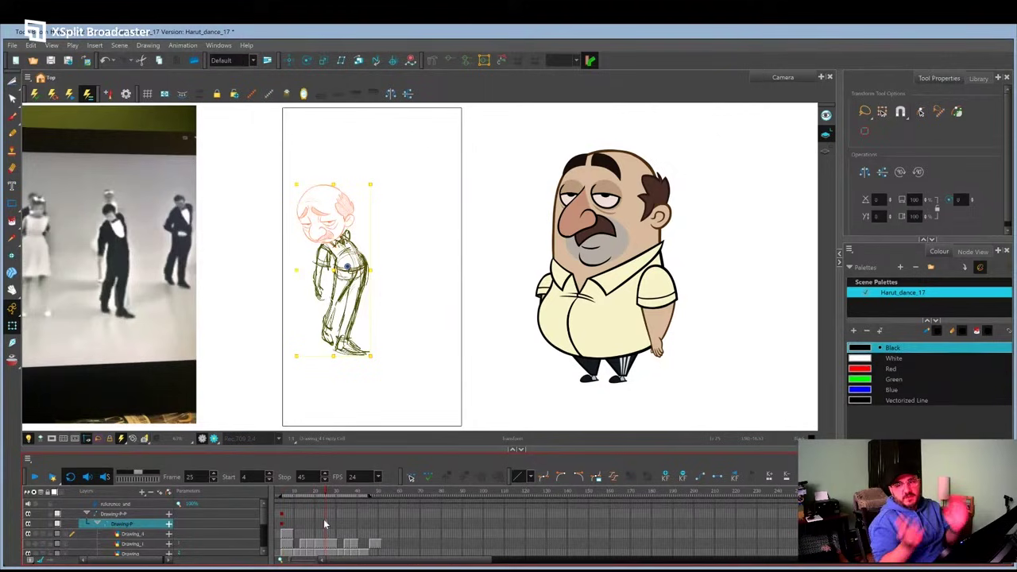
Reuse the heavy character sketch on Drawing_4 at frame 25 and extend its exposure to frame 30.
{"action": "left_click", "coordinate": [296, 540]}
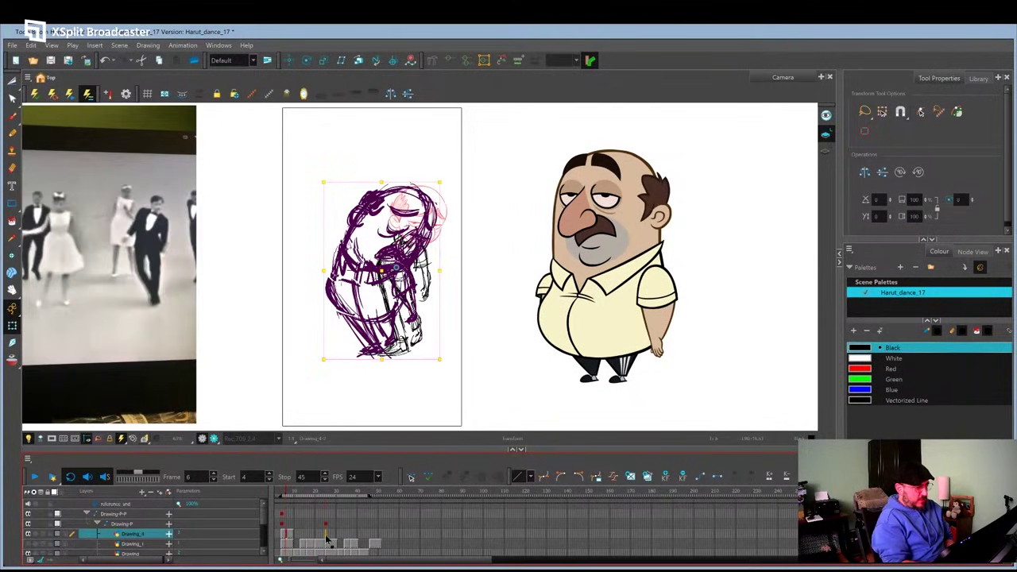
{"action": "left_click", "coordinate": [326, 540]}
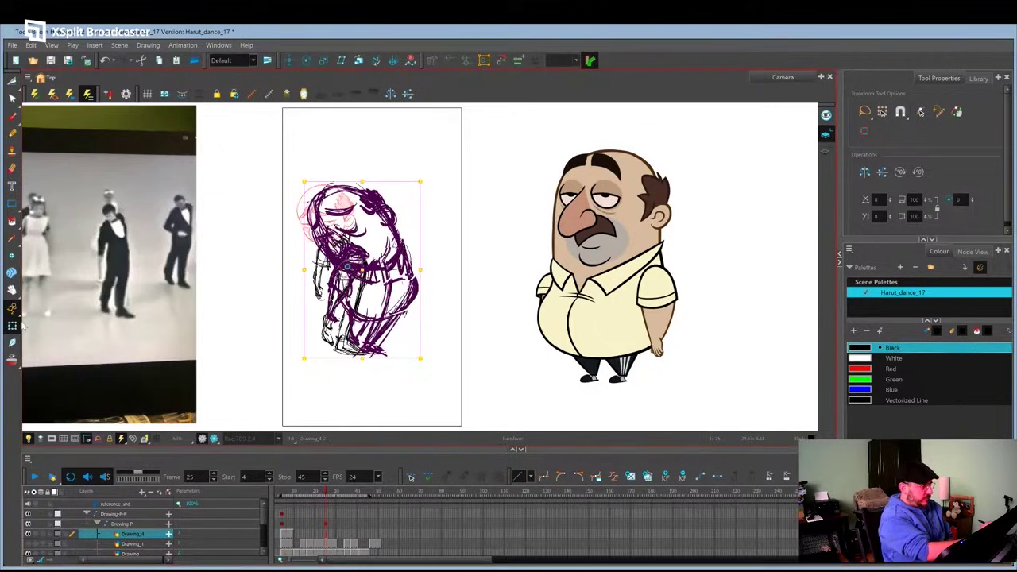
{"action": "left_click", "coordinate": [336, 541]}
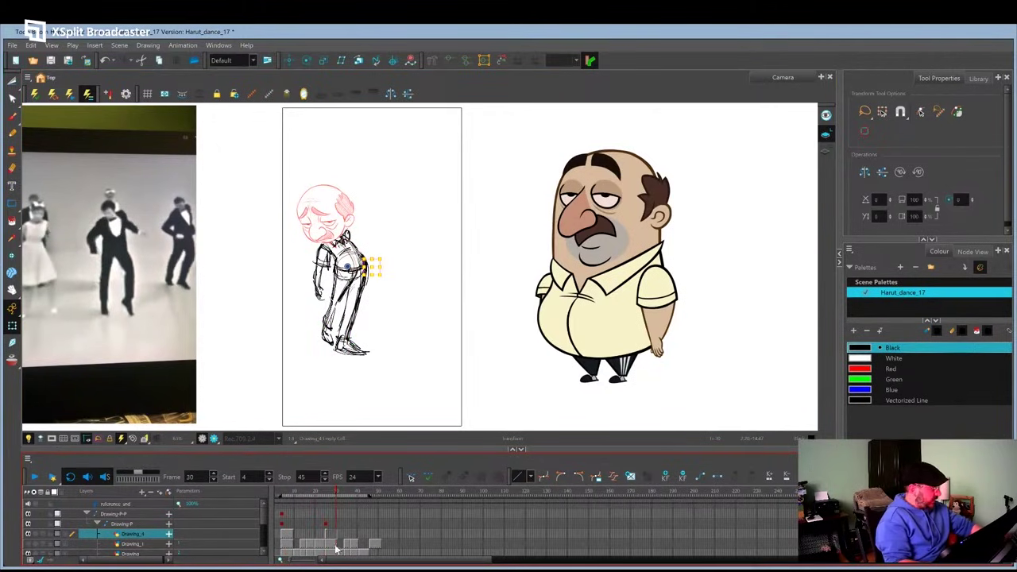
{"action": "key", "text": "F5"}
Try pencilling two horns on the character's head at frame 5, compare with the reused sketch at frame 27, and undo them.
{"action": "left_click", "coordinate": [326, 536]}
{"action": "left_click", "coordinate": [285, 536]}
{"action": "key", "text": "alt+b"}
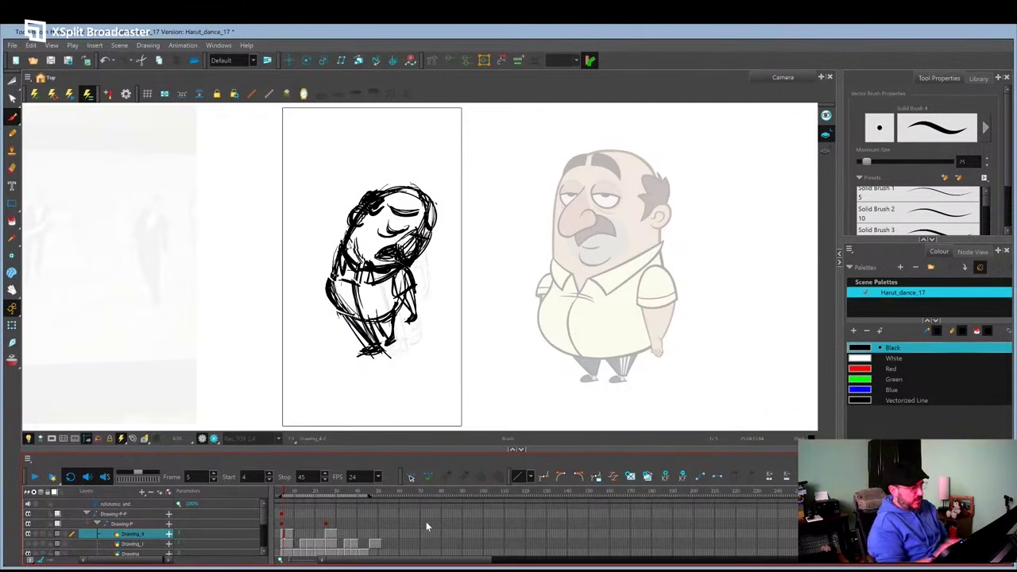
{"action": "left_click", "coordinate": [12, 132]}
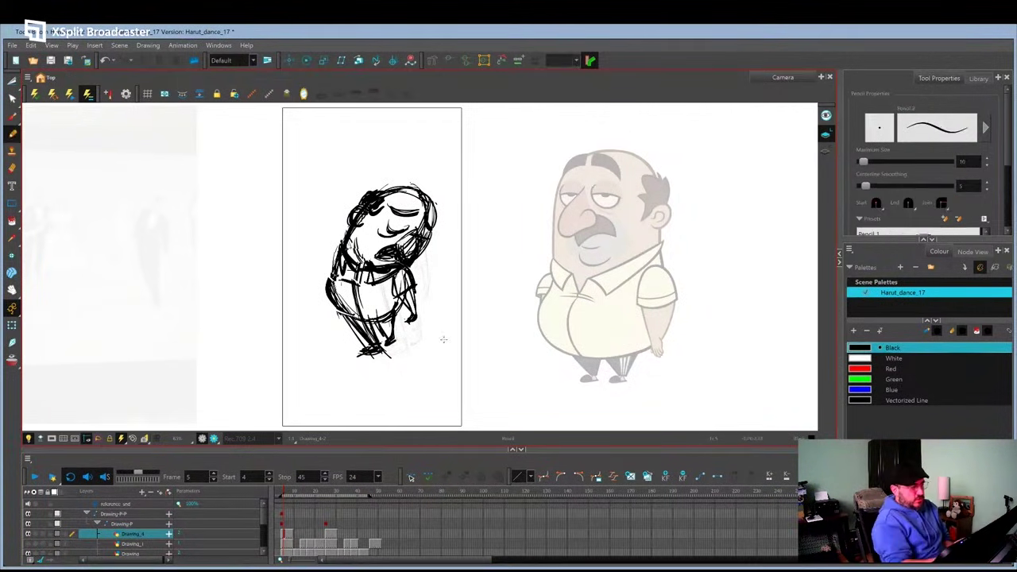
{"action": "mouse_move", "coordinate": [382, 189]}
{"action": "left_mouse_down"}
{"action": "mouse_move", "coordinate": [394, 153]}
{"action": "mouse_move", "coordinate": [402, 187]}
{"action": "mouse_move", "coordinate": [447, 198]}
{"action": "left_mouse_up"}
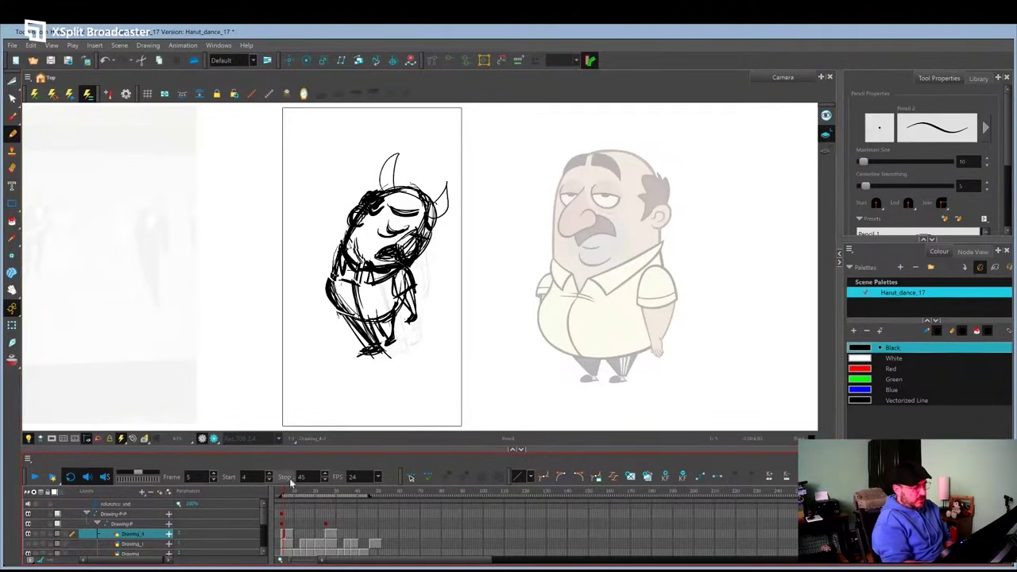
{"action": "left_click_drag", "start_coordinate": [286, 494], "coordinate": [329, 497]}
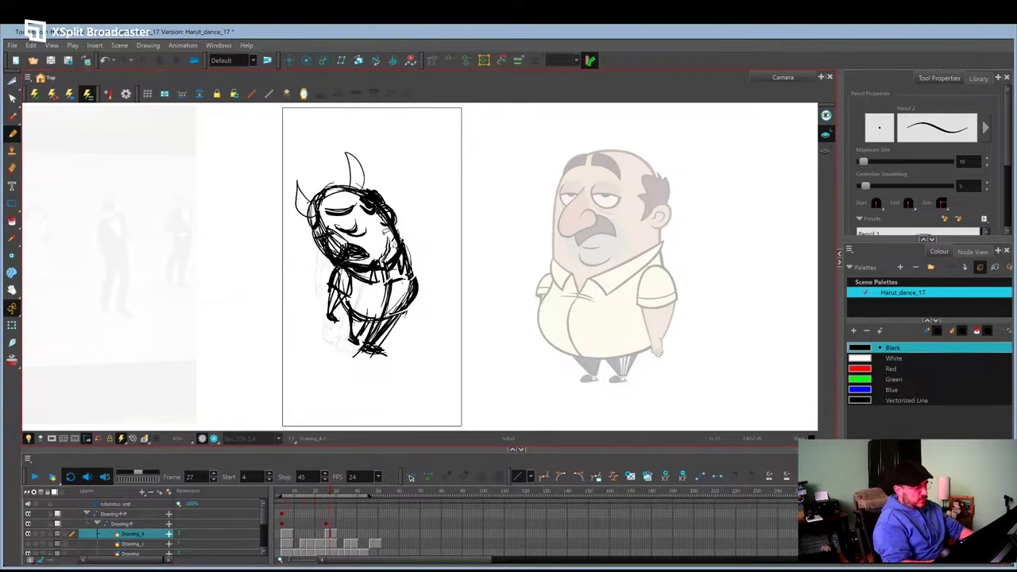
{"action": "key", "text": "ctrl+z"}
{"action": "key", "text": "ctrl+z"}
{"action": "key", "text": "ctrl+z"}
Examine the dancer sketches and video reference frame by frame around frames 8 to 13 with the light table off.
{"action": "left_click", "coordinate": [288, 534]}
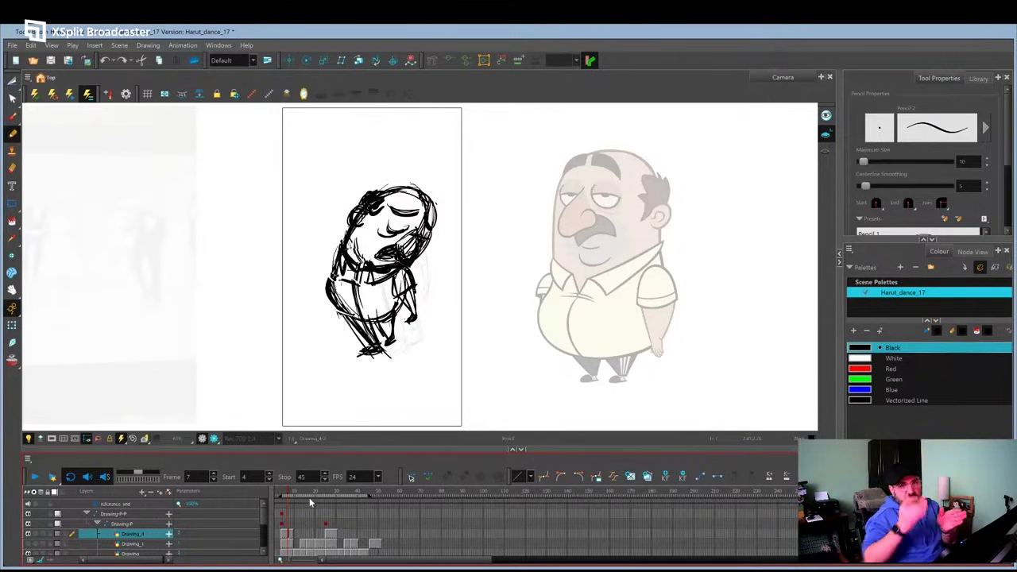
{"action": "left_click", "coordinate": [300, 545]}
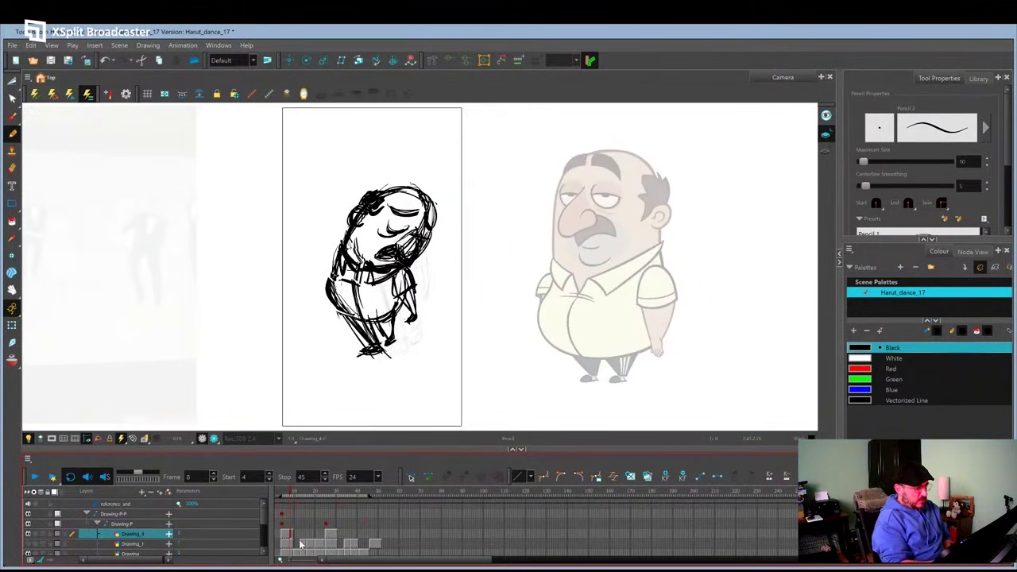
{"action": "left_click", "coordinate": [302, 543]}
{"action": "left_click", "coordinate": [301, 535]}
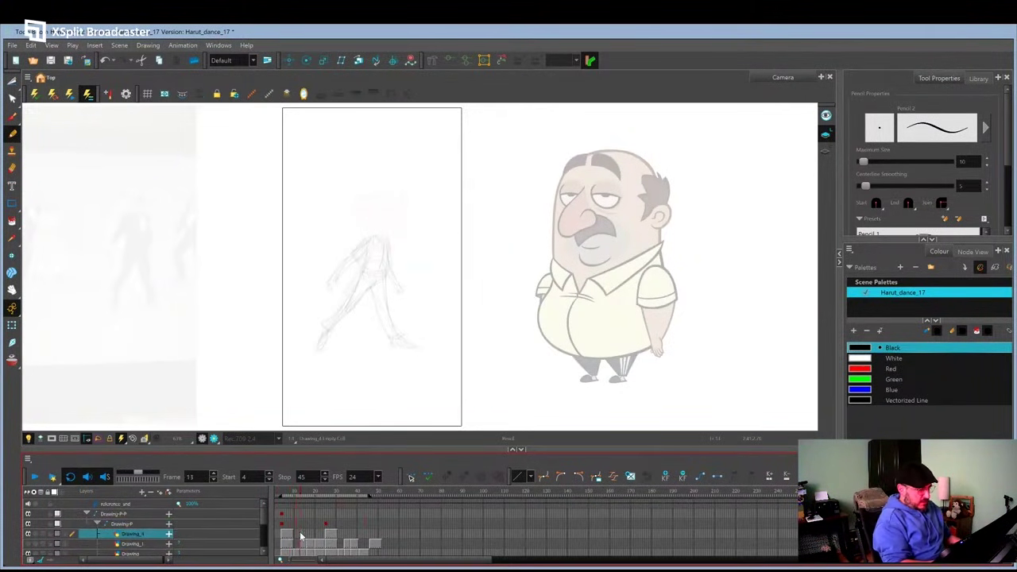
{"action": "left_click", "coordinate": [38, 438]}
{"action": "key", "text": "comma"}
{"action": "key", "text": "comma"}
{"action": "key", "text": "comma"}
{"action": "key", "text": "comma"}
{"action": "key", "text": "comma"}
{"action": "key", "text": "comma"}
{"action": "key", "text": "comma"}
{"action": "key", "text": "period"}
{"action": "key", "text": "period"}
{"action": "key", "text": "period"}
{"action": "key", "text": "period"}
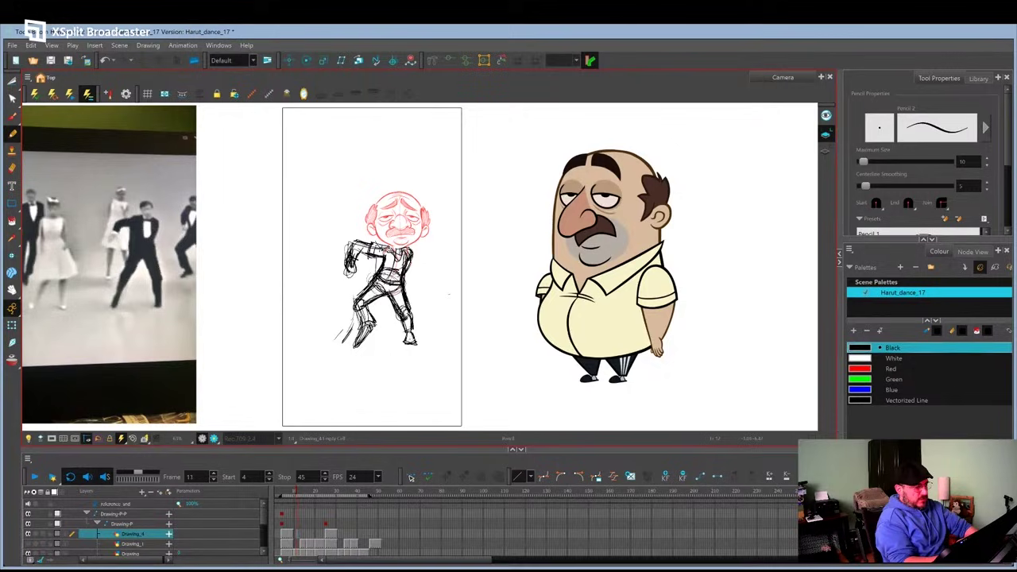
{"action": "key", "text": "comma"}
{"action": "key", "text": "comma"}
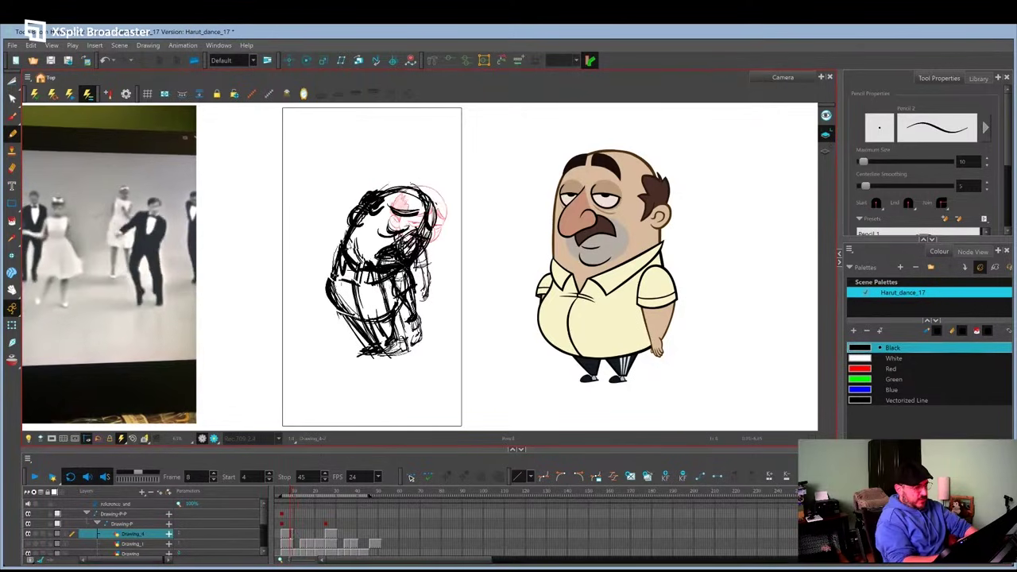
{"action": "key", "text": "period"}
{"action": "key", "text": "period"}
{"action": "key", "text": "comma"}
{"action": "key", "text": "period"}
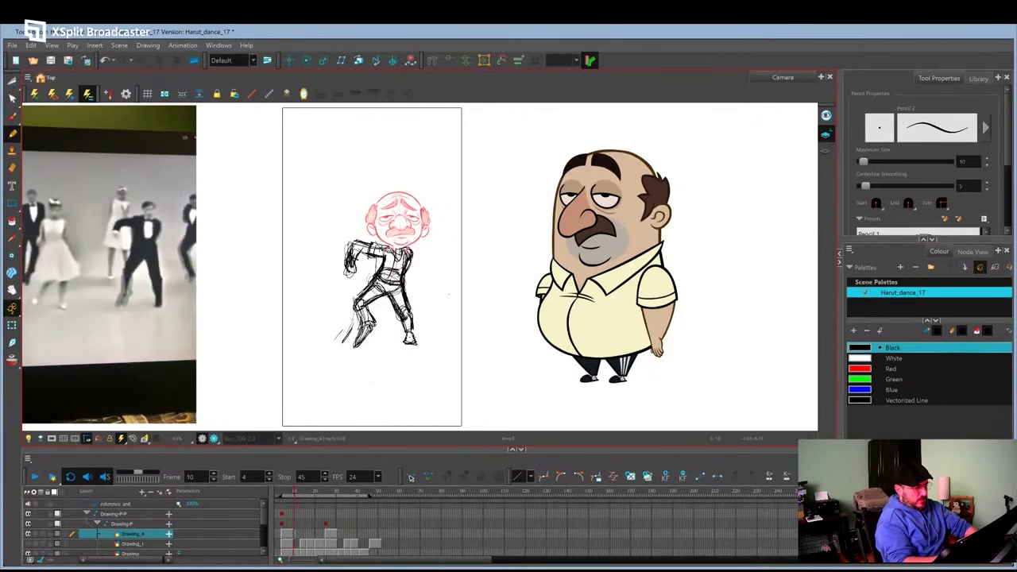
{"action": "key", "text": "comma"}
Start a new Drawing_4 sketch at frame 16 over the faded dancer, roughing in a foot, tapered torso and round belly.
{"action": "left_click", "coordinate": [30, 439]}
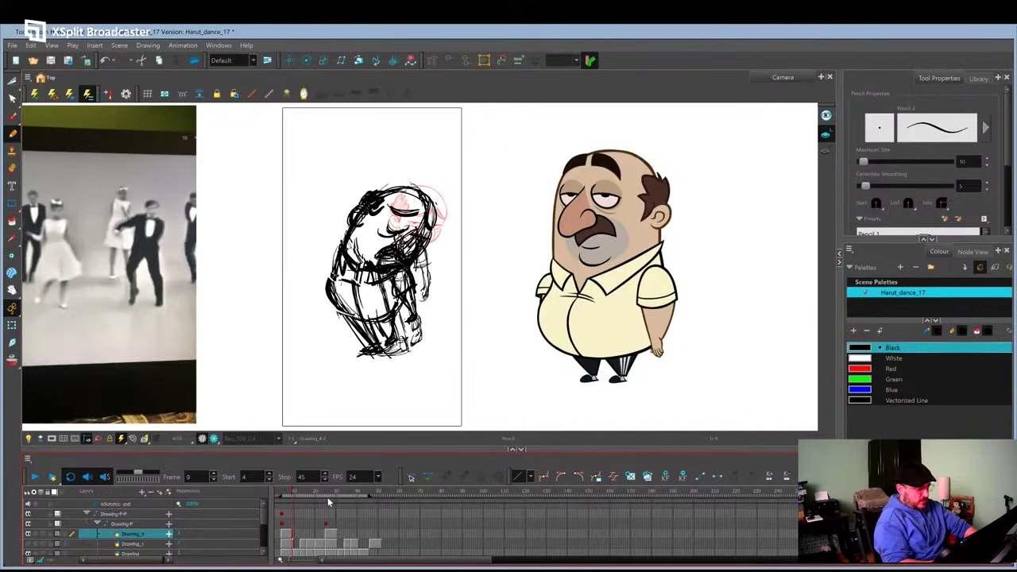
{"action": "left_click_drag", "start_coordinate": [292, 493], "coordinate": [310, 493]}
{"action": "left_click_drag", "start_coordinate": [326, 343], "coordinate": [321, 348]}
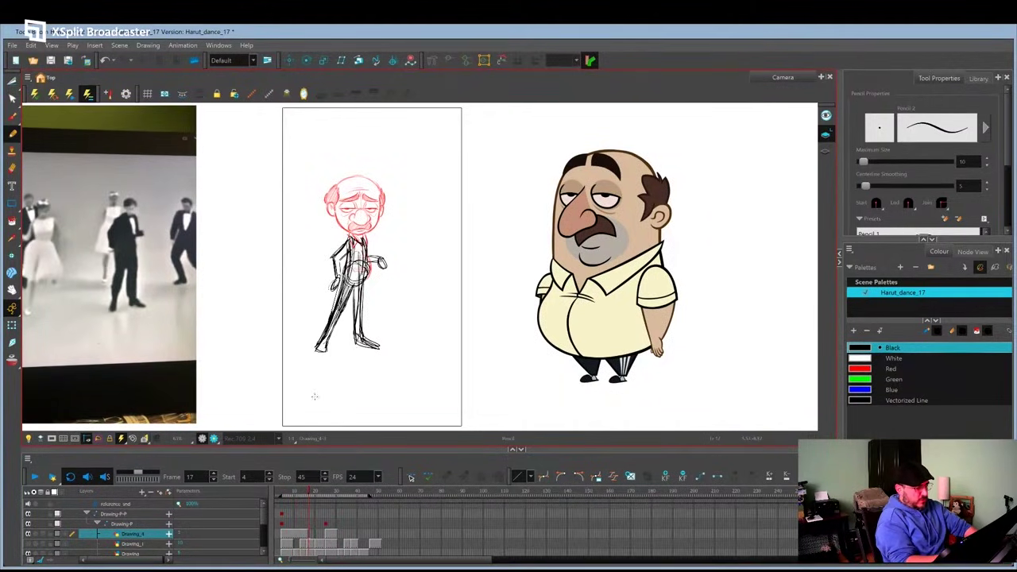
{"action": "mouse_move", "coordinate": [312, 493]}
{"action": "left_mouse_down"}
{"action": "mouse_move", "coordinate": [296, 494]}
{"action": "mouse_move", "coordinate": [311, 495]}
{"action": "left_mouse_up"}
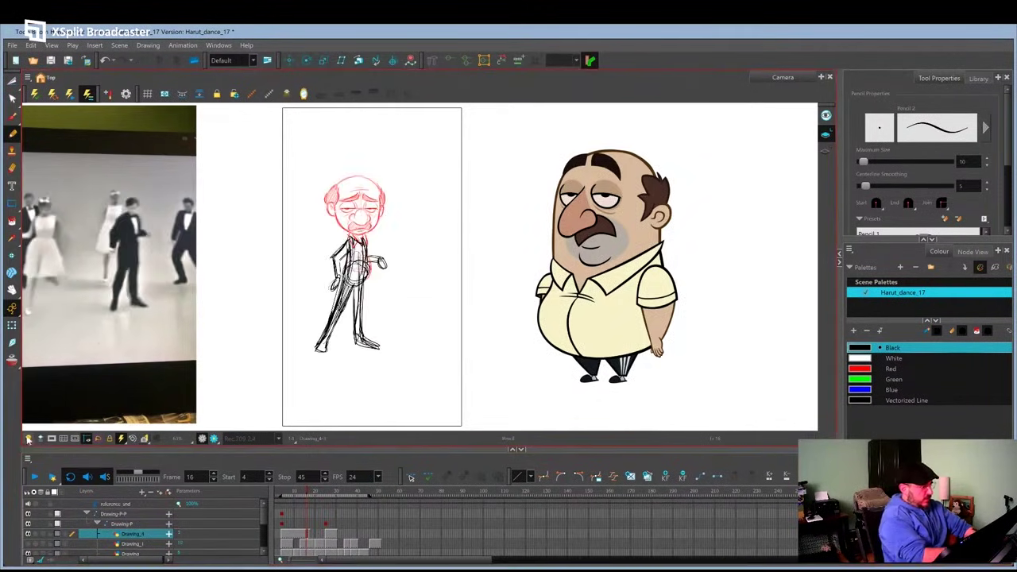
{"action": "left_click", "coordinate": [28, 438]}
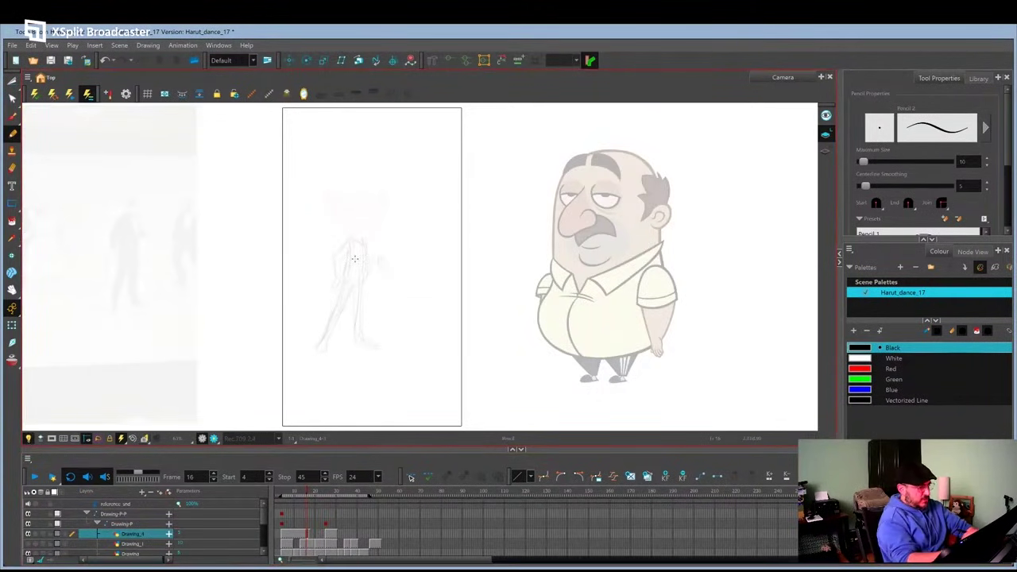
{"action": "left_click_drag", "start_coordinate": [336, 235], "coordinate": [323, 288]}
{"action": "key", "text": "f"}
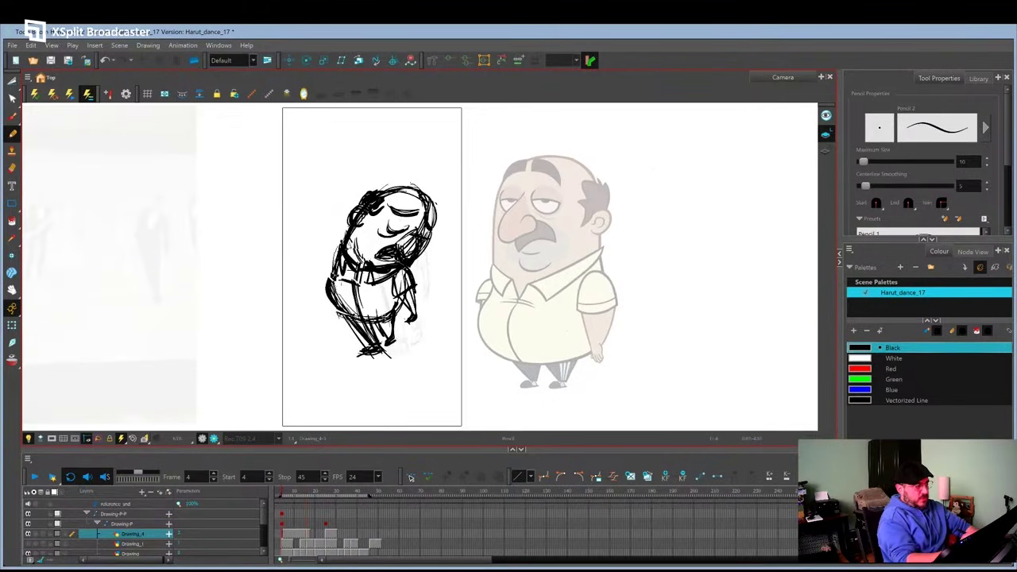
{"action": "key", "text": "g"}
{"action": "mouse_move", "coordinate": [331, 268]}
{"action": "left_mouse_down"}
{"action": "mouse_move", "coordinate": [365, 263]}
{"action": "mouse_move", "coordinate": [368, 290]}
{"action": "mouse_move", "coordinate": [351, 298]}
{"action": "mouse_move", "coordinate": [325, 274]}
{"action": "mouse_move", "coordinate": [375, 246]}
{"action": "mouse_move", "coordinate": [376, 285]}
{"action": "left_mouse_up"}
{"action": "left_click_drag", "start_coordinate": [328, 235], "coordinate": [320, 347]}
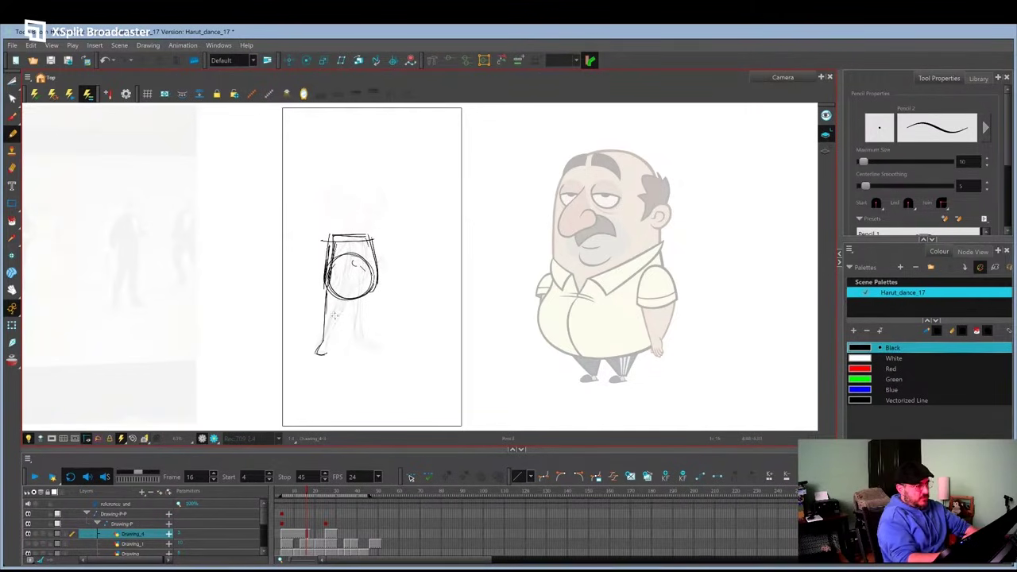
{"action": "key", "text": "ctrl+z"}
Sketch a wider, heavier lower belly outline below the torso, comparing its bulk with the frame 4 pose.
{"action": "left_click_drag", "start_coordinate": [325, 284], "coordinate": [354, 318]}
{"action": "mouse_move", "coordinate": [325, 290]}
{"action": "left_mouse_down"}
{"action": "mouse_move", "coordinate": [332, 309]}
{"action": "mouse_move", "coordinate": [377, 298]}
{"action": "left_mouse_up"}
{"action": "key", "text": "f"}
{"action": "key", "text": "g"}
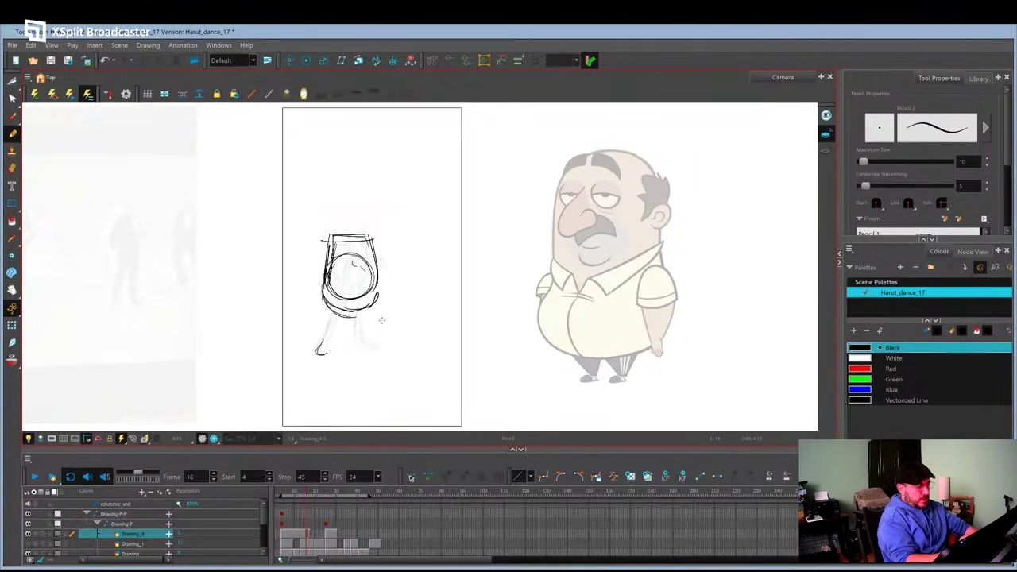
{"action": "key", "text": "f"}
{"action": "key", "text": "g"}
{"action": "key", "text": "f"}
{"action": "key", "text": "g"}
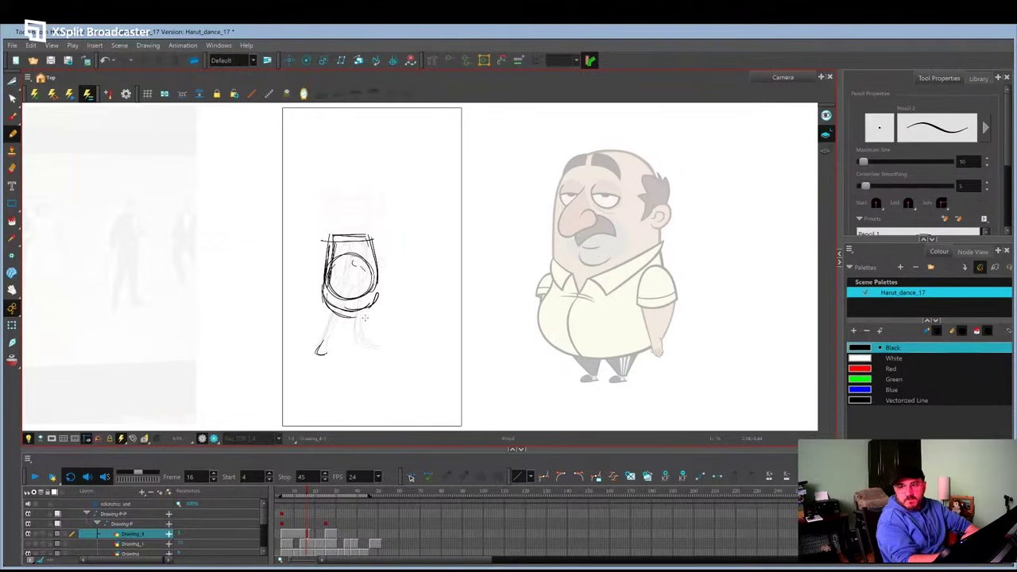
{"action": "mouse_move", "coordinate": [325, 278]}
{"action": "left_mouse_down"}
{"action": "mouse_move", "coordinate": [379, 256]}
{"action": "mouse_move", "coordinate": [367, 312]}
{"action": "left_mouse_up"}
{"action": "key", "text": "f"}
{"action": "key", "text": "g"}
Sketch two short spread legs with shoes under the belly, following the dancer's stance and checking against the frame 4 sketch.
{"action": "left_click_drag", "start_coordinate": [327, 303], "coordinate": [325, 336]}
{"action": "left_click_drag", "start_coordinate": [344, 319], "coordinate": [329, 343]}
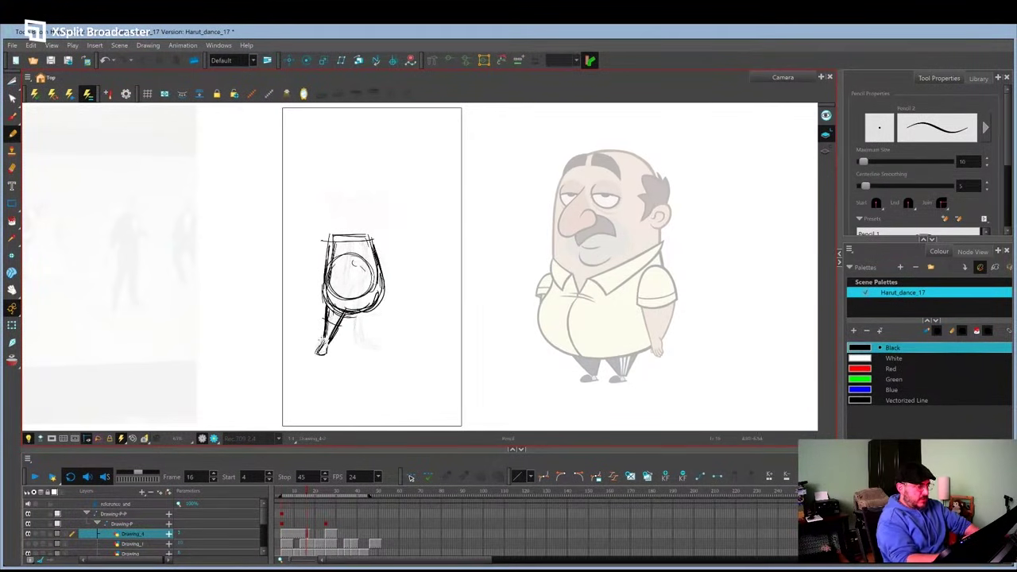
{"action": "key", "text": "shift+comma"}
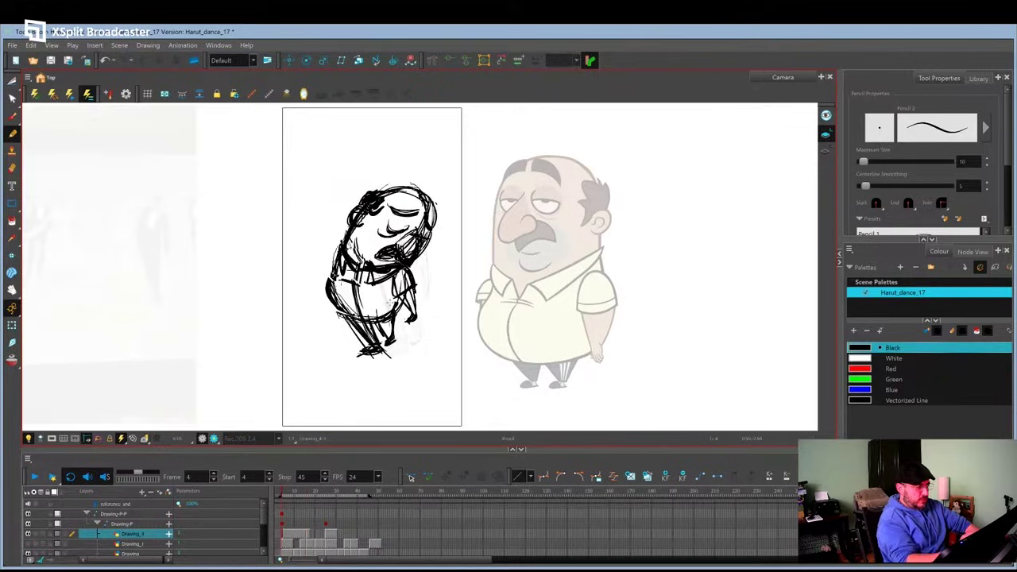
{"action": "key", "text": "shift+period"}
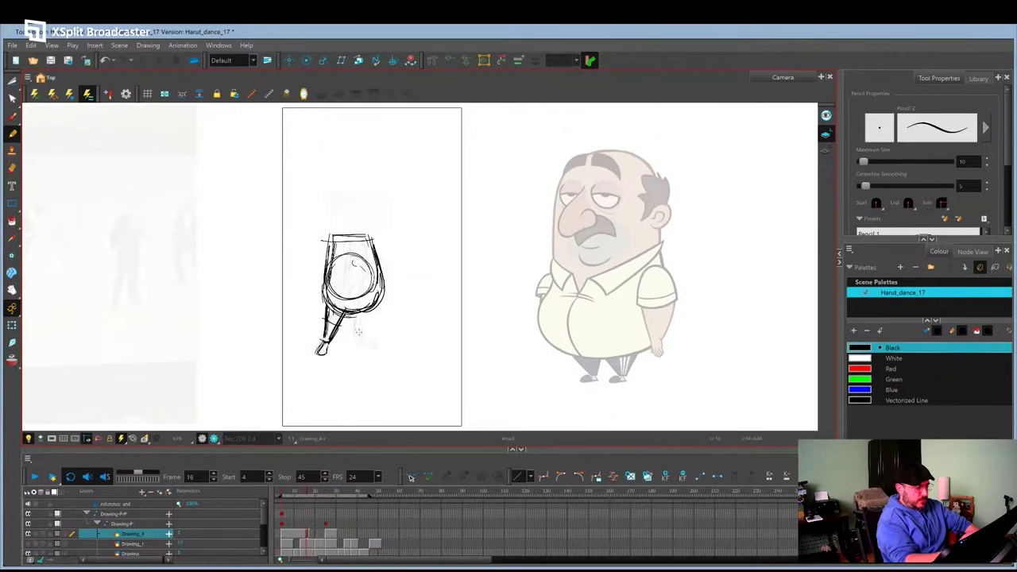
{"action": "mouse_move", "coordinate": [359, 329]}
{"action": "left_mouse_down"}
{"action": "mouse_move", "coordinate": [384, 341]}
{"action": "mouse_move", "coordinate": [359, 340]}
{"action": "left_mouse_up"}
{"action": "key", "text": "shift+comma"}
{"action": "key", "text": "shift+period"}
{"action": "key", "text": "shift+comma"}
{"action": "key", "text": "shift+period"}
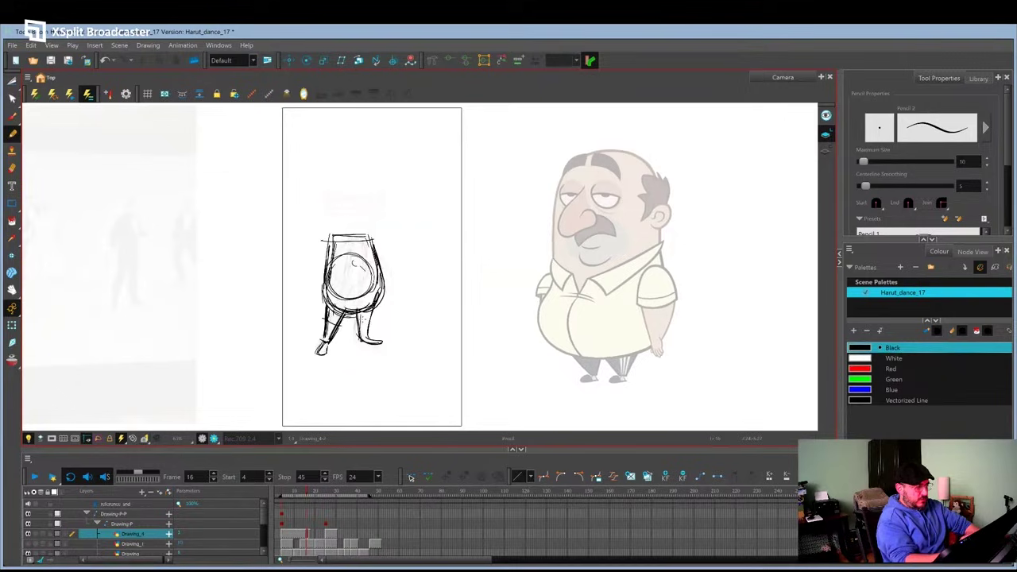
{"action": "key", "text": "shift+comma"}
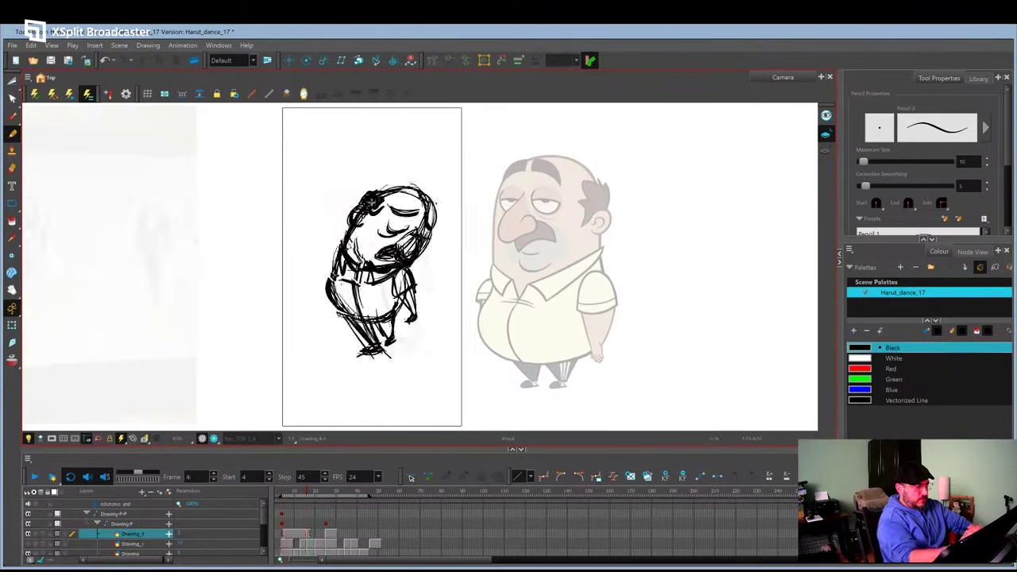
{"action": "key", "text": "shift+period"}
Rough in the domed head outline, thicker body sides, shoulder line and the bent arm with its hand beside the belly.
{"action": "mouse_move", "coordinate": [319, 187]}
{"action": "left_mouse_down"}
{"action": "mouse_move", "coordinate": [350, 173]}
{"action": "mouse_move", "coordinate": [383, 228]}
{"action": "left_mouse_up"}
{"action": "mouse_move", "coordinate": [385, 253]}
{"action": "left_mouse_down"}
{"action": "mouse_move", "coordinate": [380, 314]}
{"action": "mouse_move", "coordinate": [364, 315]}
{"action": "left_mouse_up"}
{"action": "mouse_move", "coordinate": [321, 255]}
{"action": "left_mouse_down"}
{"action": "mouse_move", "coordinate": [321, 301]}
{"action": "mouse_move", "coordinate": [348, 313]}
{"action": "left_mouse_up"}
{"action": "left_click_drag", "start_coordinate": [322, 245], "coordinate": [363, 259]}
{"action": "left_click_drag", "start_coordinate": [387, 244], "coordinate": [386, 302]}
{"action": "left_click_drag", "start_coordinate": [324, 250], "coordinate": [298, 265]}
{"action": "left_click_drag", "start_coordinate": [298, 265], "coordinate": [307, 298]}
{"action": "left_click_drag", "start_coordinate": [316, 269], "coordinate": [310, 300]}
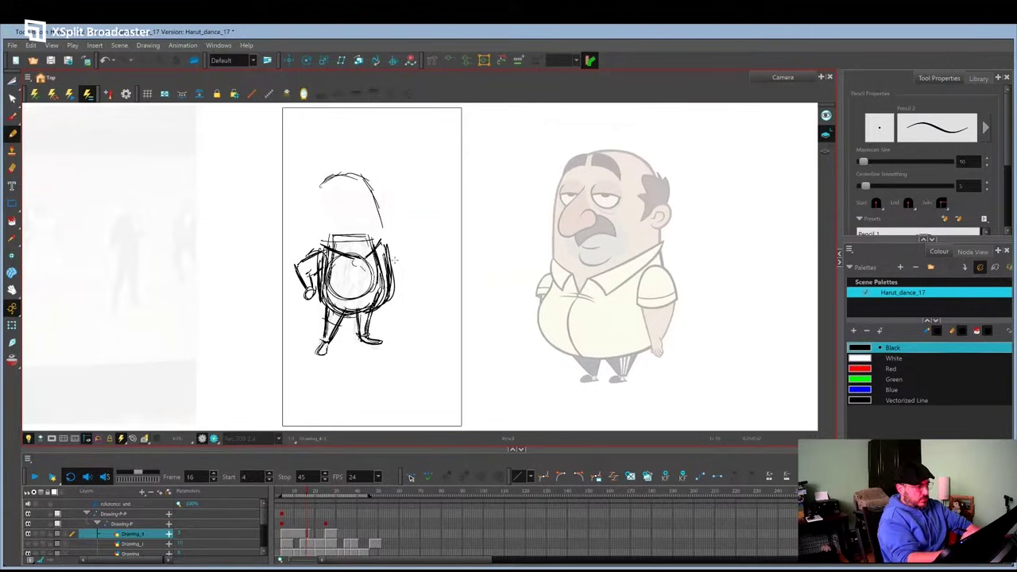
Add the opposite arm with a small hand at the side of the body, comparing it with the frame 4 pose.
{"action": "key", "text": "f"}
{"action": "key", "text": "g"}
{"action": "key", "text": "f"}
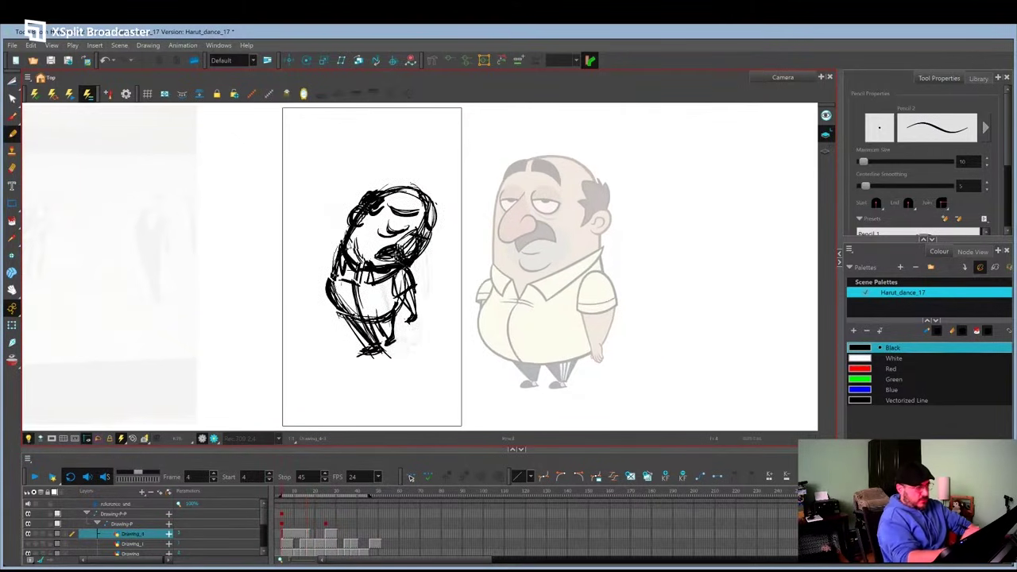
{"action": "key", "text": "g"}
{"action": "key", "text": "f"}
{"action": "left_click_drag", "start_coordinate": [406, 268], "coordinate": [403, 273]}
{"action": "key", "text": "g"}
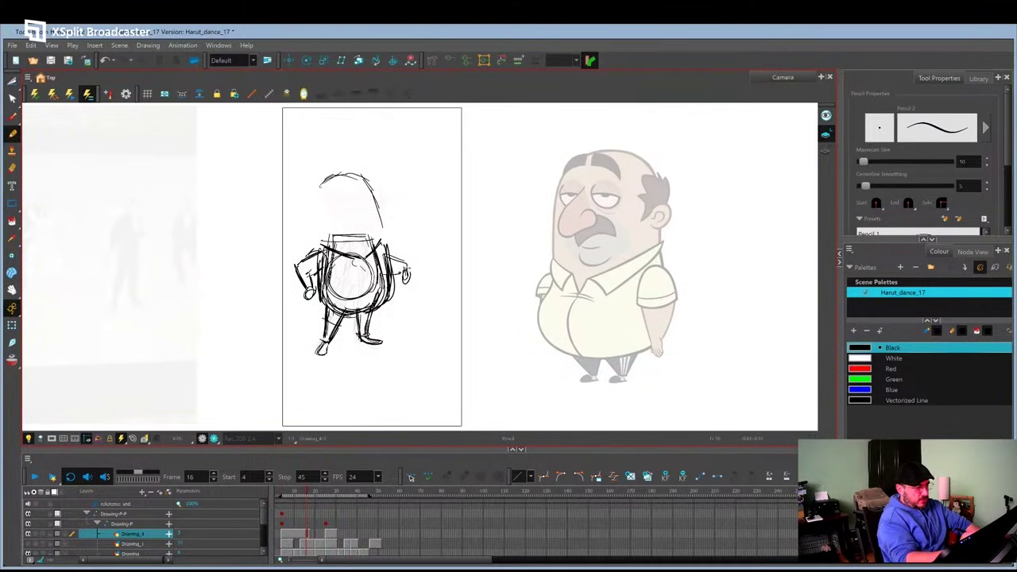
Complete the head with the Brush tool, adding a centre guideline, brow line, drop-shaped nose, sides and jaw.
{"action": "mouse_move", "coordinate": [314, 197]}
{"action": "left_mouse_down"}
{"action": "mouse_move", "coordinate": [317, 240]}
{"action": "mouse_move", "coordinate": [354, 171]}
{"action": "left_mouse_up"}
{"action": "key", "text": "alt+t"}
{"action": "mouse_move", "coordinate": [348, 151]}
{"action": "left_mouse_down"}
{"action": "mouse_move", "coordinate": [302, 215]}
{"action": "mouse_move", "coordinate": [349, 151]}
{"action": "left_mouse_up"}
{"action": "key", "text": "alt+b"}
{"action": "left_click_drag", "start_coordinate": [349, 199], "coordinate": [321, 229]}
{"action": "mouse_move", "coordinate": [321, 230]}
{"action": "left_mouse_down"}
{"action": "mouse_move", "coordinate": [387, 248]}
{"action": "mouse_move", "coordinate": [386, 217]}
{"action": "left_mouse_up"}
{"action": "key", "text": "f"}
{"action": "key", "text": "shift+period"}
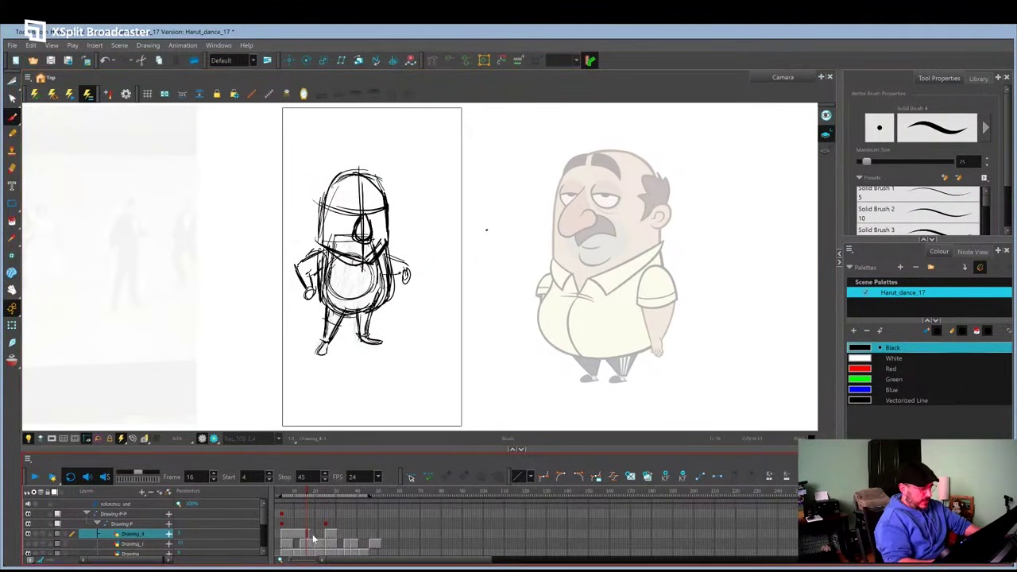
Compare the frame 16 rough with the dancer sketch and video reference at full opacity, with Drawing_4 active again.
{"action": "left_click", "coordinate": [303, 537]}
{"action": "key", "text": "shift+period"}
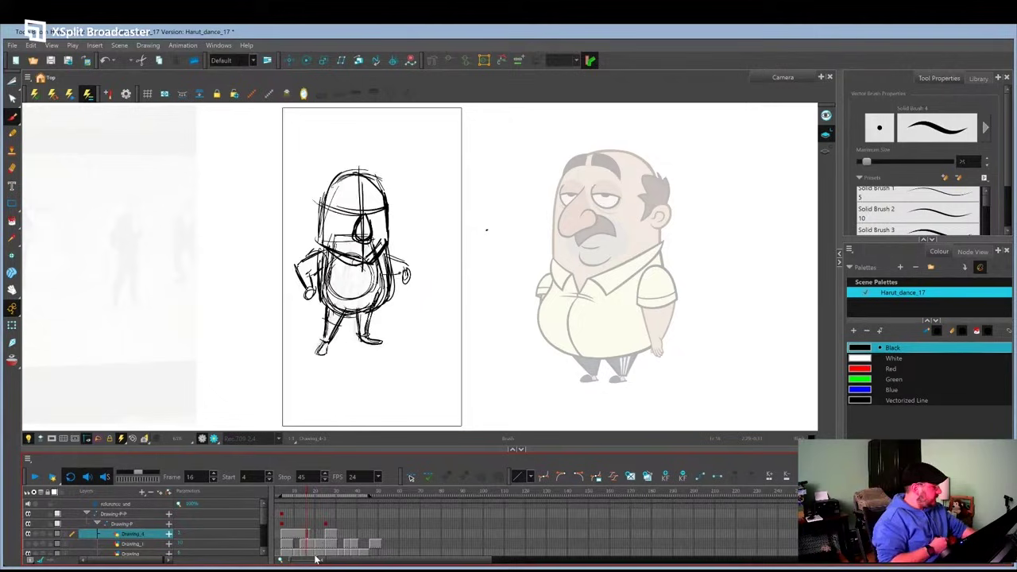
{"action": "key", "text": "shift+comma"}
{"action": "key", "text": "ctrl+z"}
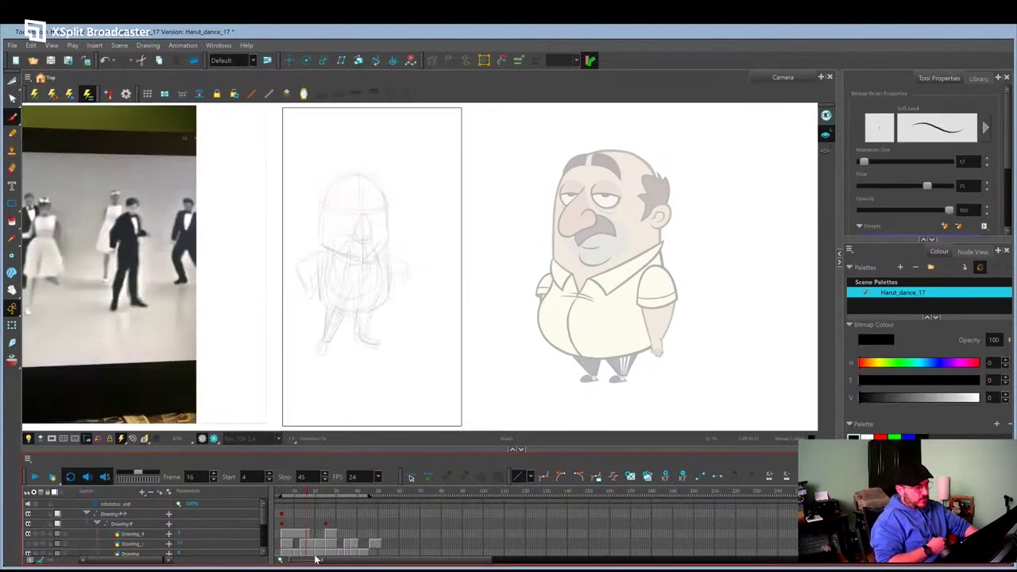
{"action": "key", "text": "f"}
{"action": "key", "text": "g"}
{"action": "key", "text": "shift+l"}
{"action": "left_click", "coordinate": [308, 534]}
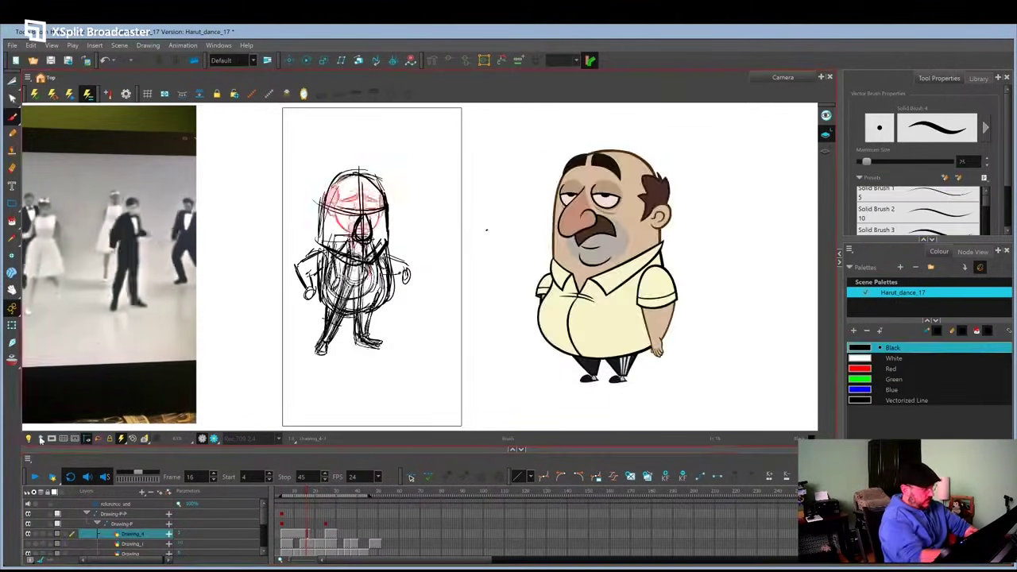
{"action": "key", "text": "shift+l"}
Brush in frowning eyes, a thick dark moustache, an ear with side hair and collar details on the frame 16 figure.
{"action": "left_click_drag", "start_coordinate": [337, 210], "coordinate": [370, 221]}
{"action": "mouse_move", "coordinate": [339, 218]}
{"action": "left_mouse_down"}
{"action": "mouse_move", "coordinate": [352, 222]}
{"action": "mouse_move", "coordinate": [344, 245]}
{"action": "left_mouse_up"}
{"action": "left_click_drag", "start_coordinate": [366, 245], "coordinate": [377, 234]}
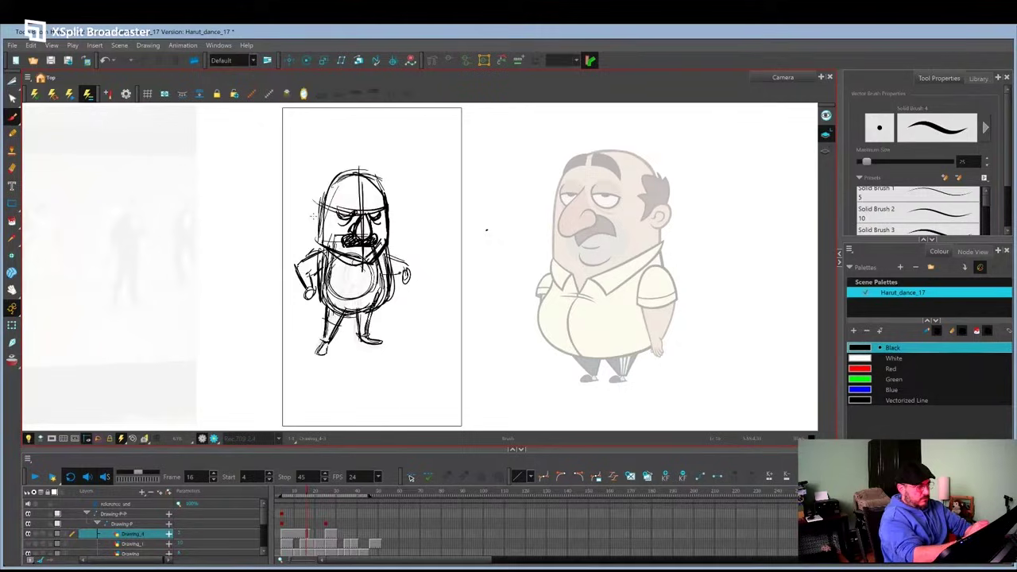
{"action": "key", "text": "shift+comma"}
{"action": "key", "text": "g"}
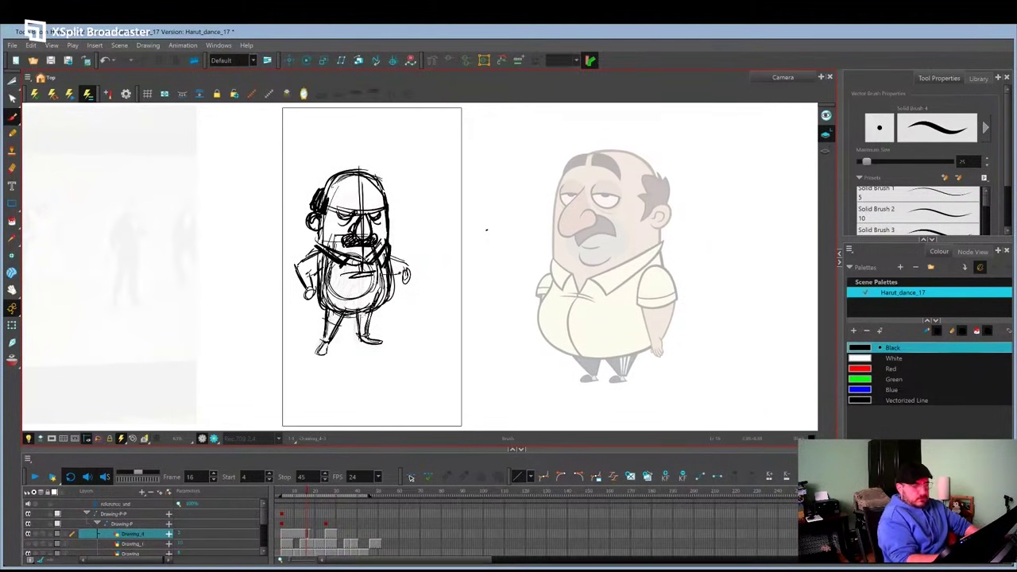
Reinforce the frame 16 figure's legs and belly outline, and build up both arms with short sleeves and hands.
{"action": "left_click_drag", "start_coordinate": [345, 314], "coordinate": [328, 338]}
{"action": "left_click_drag", "start_coordinate": [329, 312], "coordinate": [386, 309]}
{"action": "left_click_drag", "start_coordinate": [321, 270], "coordinate": [324, 297]}
{"action": "left_click_drag", "start_coordinate": [389, 257], "coordinate": [409, 282]}
{"action": "left_click_drag", "start_coordinate": [307, 254], "coordinate": [317, 278]}
{"action": "left_click_drag", "start_coordinate": [331, 260], "coordinate": [318, 275]}
{"action": "left_click_drag", "start_coordinate": [297, 266], "coordinate": [307, 297]}
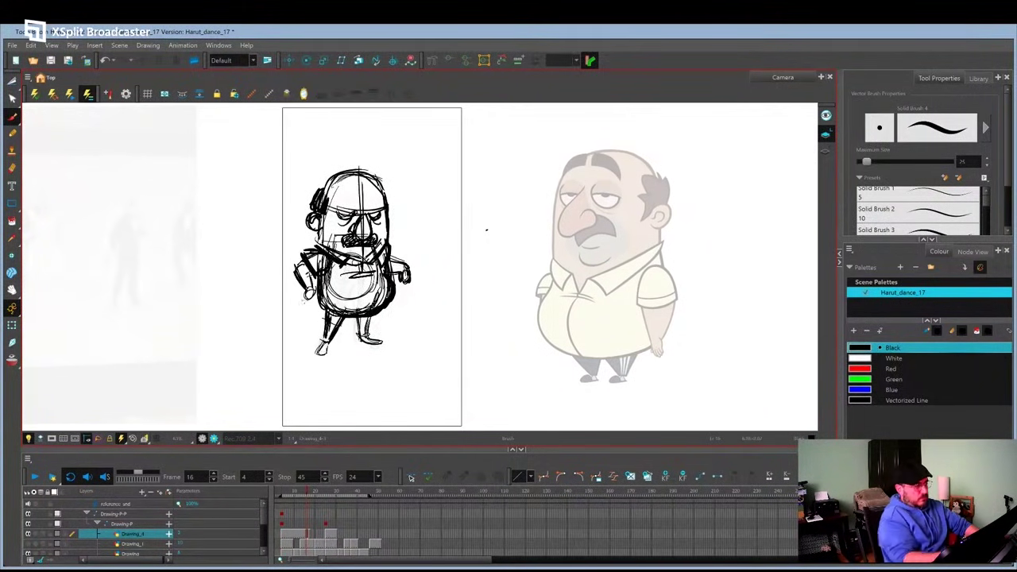
Start the frame 20 pose with a planted foot, its leg and the belly's lower curve, using frame 16 as onion skin.
{"action": "key", "text": "g"}
{"action": "key", "text": "f"}
{"action": "key", "text": "g"}
{"action": "key", "text": "f"}
{"action": "key", "text": "g"}
{"action": "key", "text": "alt+o"}
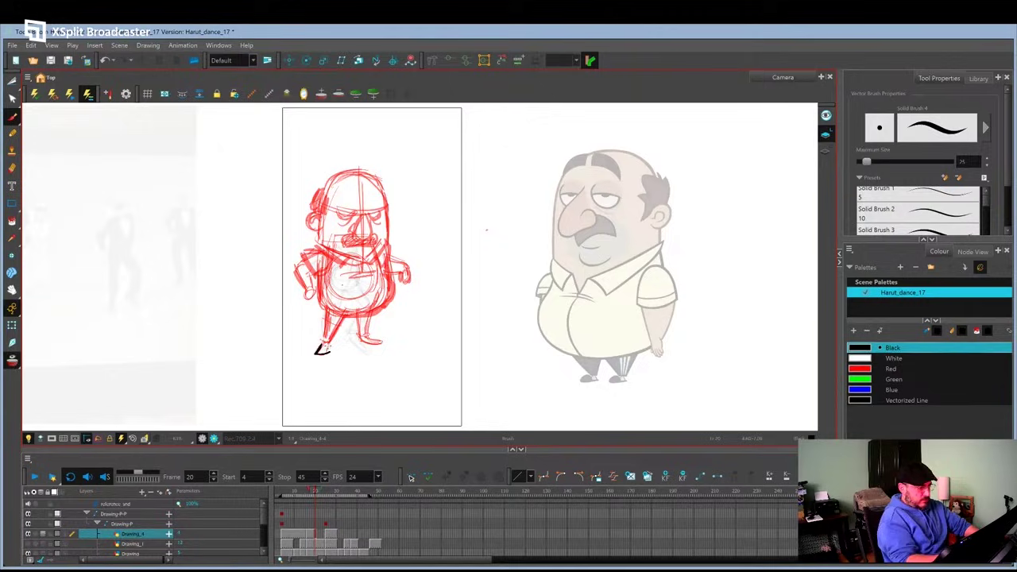
{"action": "left_click_drag", "start_coordinate": [327, 342], "coordinate": [328, 353]}
{"action": "mouse_move", "coordinate": [321, 316]}
{"action": "left_mouse_down"}
{"action": "mouse_move", "coordinate": [323, 343]}
{"action": "mouse_move", "coordinate": [367, 317]}
{"action": "left_mouse_up"}
{"action": "key", "text": "alt+o"}
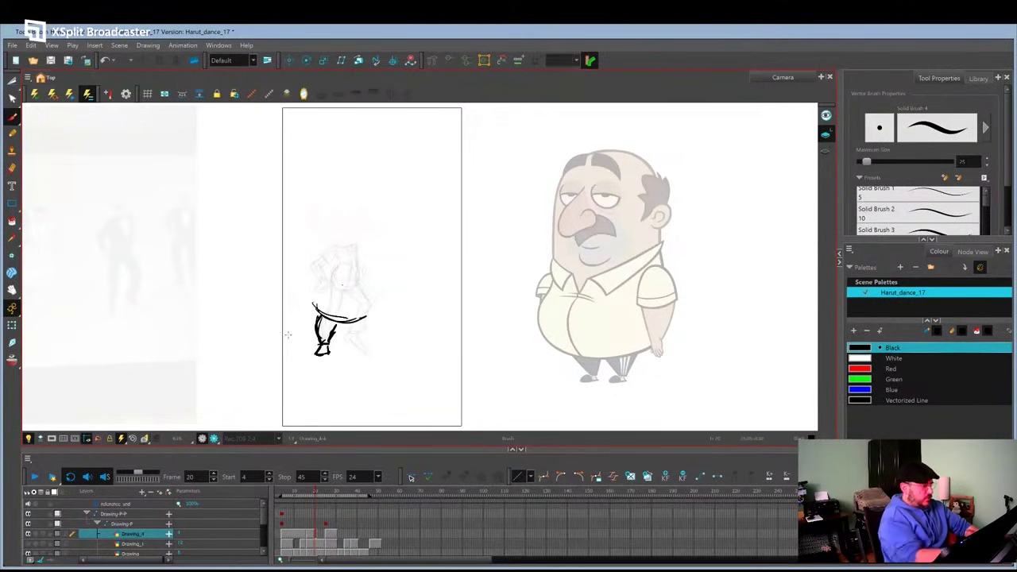
Extend the belly's lower curve and brush in the torso side on frame 20, guided by the onion-skinned frame 16 rough.
{"action": "left_click", "coordinate": [12, 361]}
{"action": "left_click", "coordinate": [12, 362]}
{"action": "left_click", "coordinate": [12, 362]}
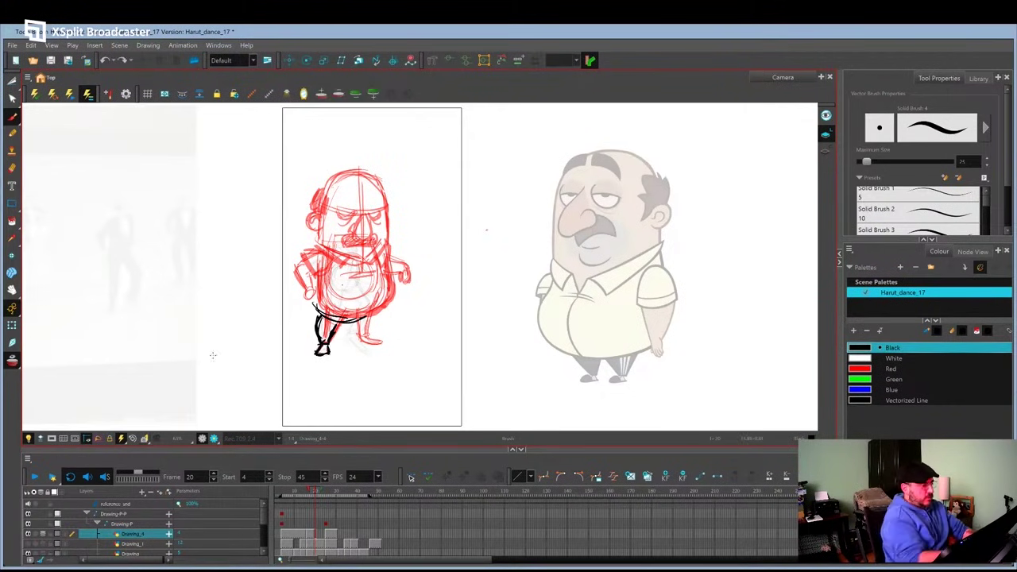
{"action": "left_click_drag", "start_coordinate": [338, 325], "coordinate": [374, 317]}
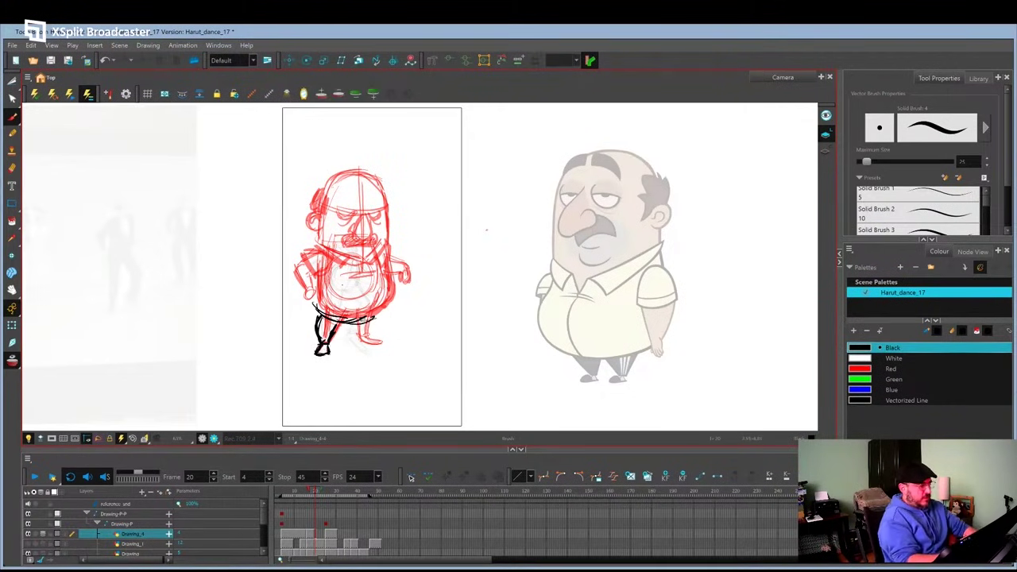
{"action": "left_click", "coordinate": [11, 362]}
{"action": "key", "text": "f"}
{"action": "key", "text": "g"}
{"action": "key", "text": "f"}
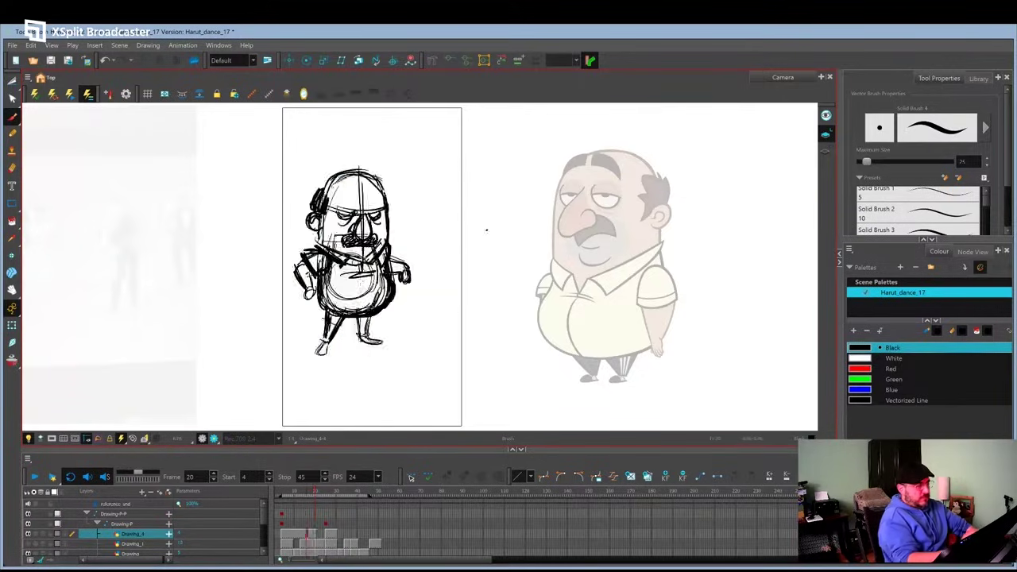
{"action": "key", "text": "period"}
{"action": "mouse_move", "coordinate": [313, 262]}
{"action": "left_mouse_down"}
{"action": "mouse_move", "coordinate": [315, 306]}
{"action": "mouse_move", "coordinate": [368, 321]}
{"action": "left_mouse_up"}
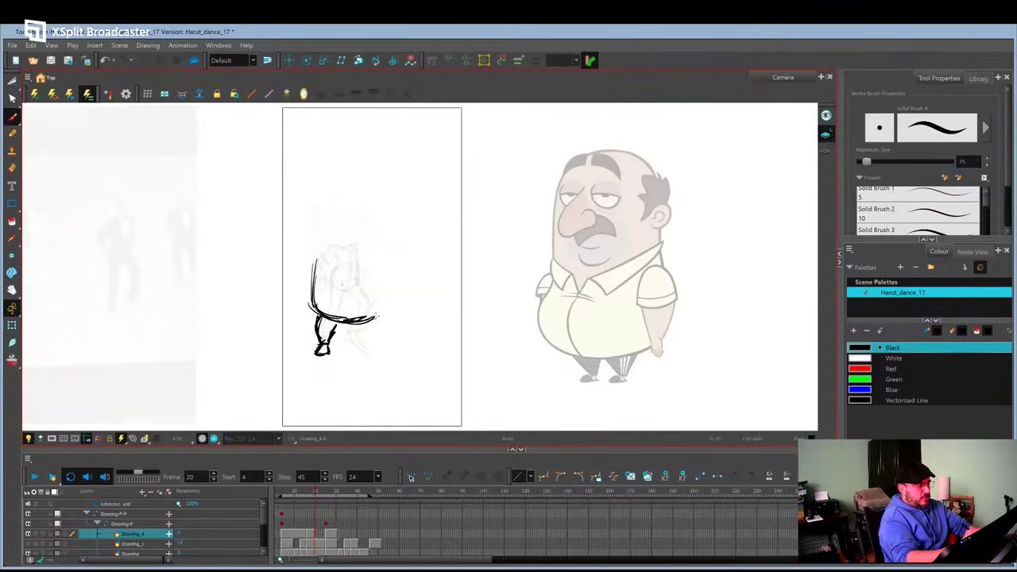
Add the second, bent leg and foot under the belly on frame 20, comparing the pose with frame 16.
{"action": "key", "text": "f"}
{"action": "key", "text": "g"}
{"action": "key", "text": "f"}
{"action": "key", "text": "g"}
{"action": "key", "text": "f"}
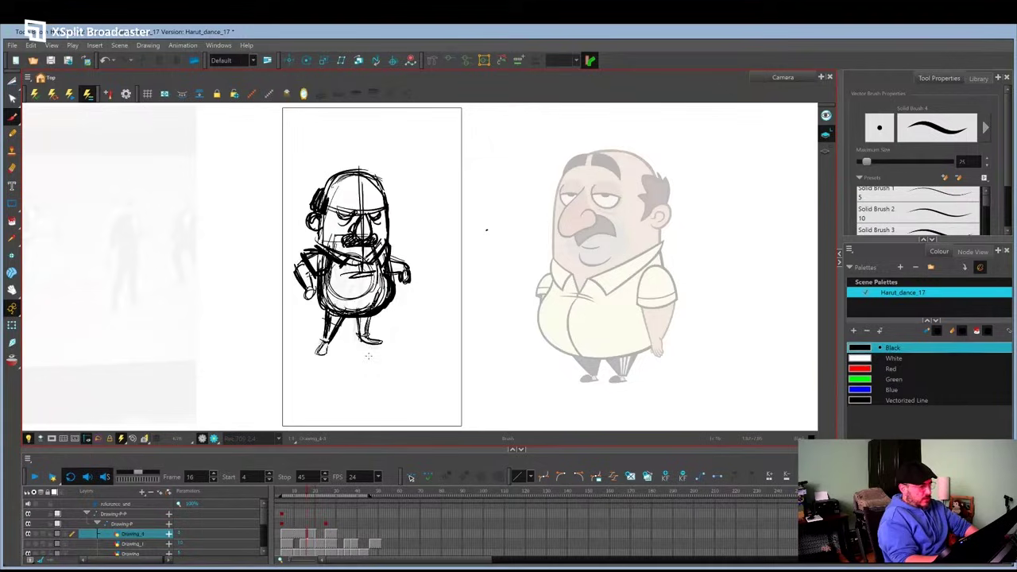
{"action": "key", "text": "period"}
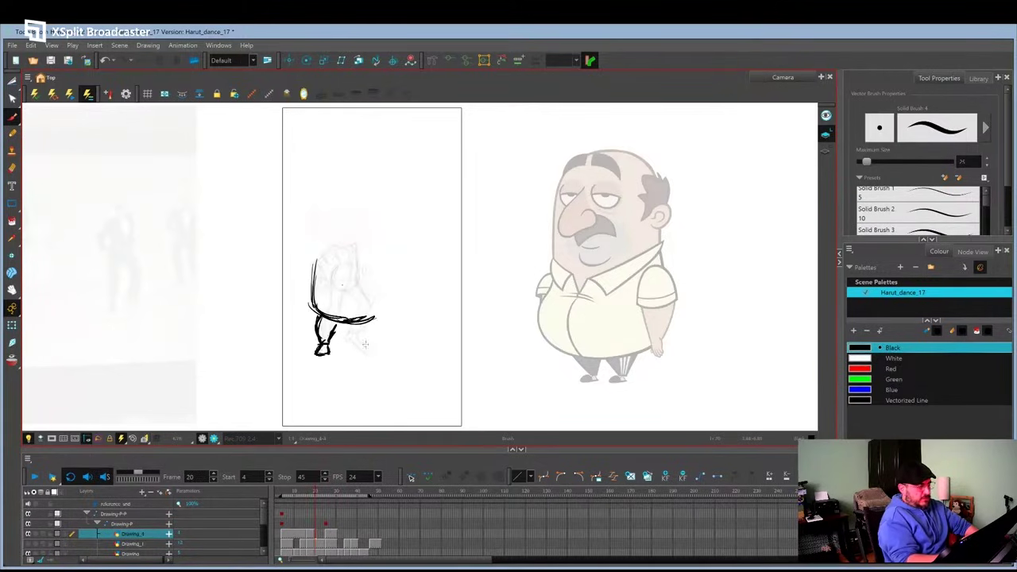
{"action": "key", "text": "comma"}
{"action": "key", "text": "period"}
{"action": "left_click_drag", "start_coordinate": [367, 325], "coordinate": [377, 336]}
{"action": "left_click_drag", "start_coordinate": [377, 335], "coordinate": [360, 342]}
Brush in the bulging belly side, the collar line and the shoulder on frame 20, checking against frame 16.
{"action": "key", "text": "f"}
{"action": "key", "text": "g"}
{"action": "left_click_drag", "start_coordinate": [388, 272], "coordinate": [370, 315]}
{"action": "left_click_drag", "start_coordinate": [316, 262], "coordinate": [375, 262]}
{"action": "key", "text": "f"}
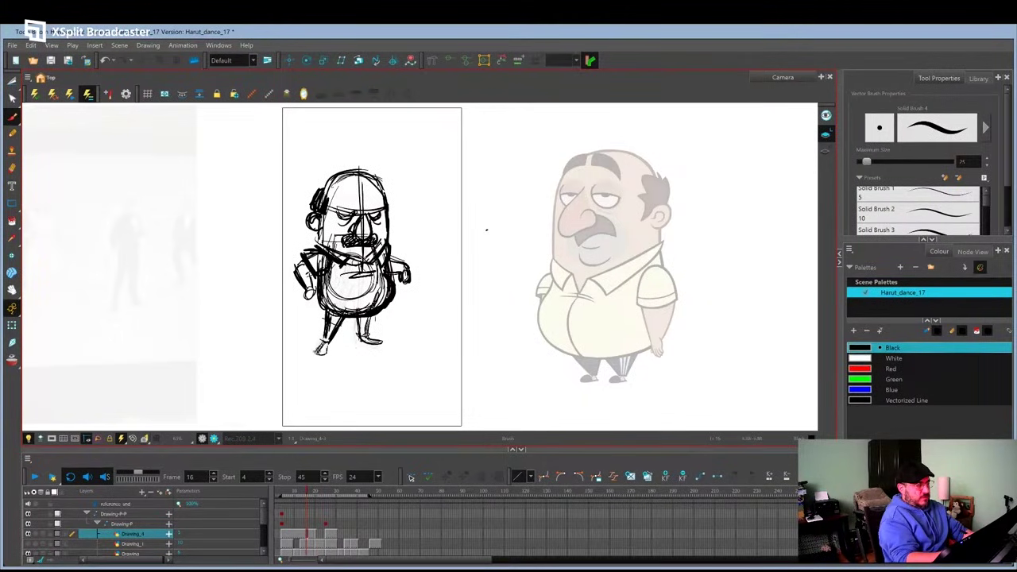
{"action": "key", "text": "period"}
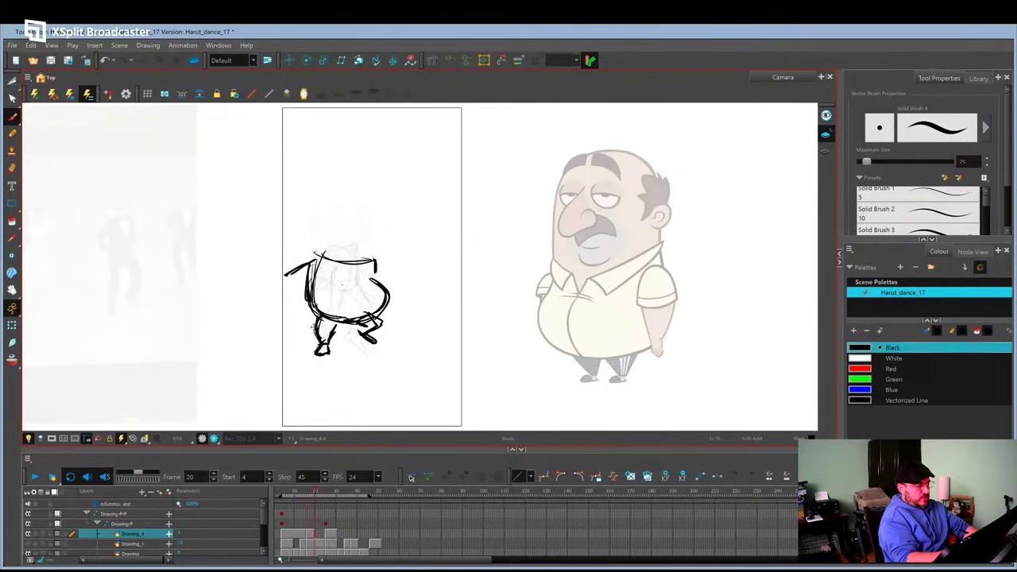
Add the bent arm with a small hand, the chest crease and the head's brow line to the frame 20 figure.
{"action": "key", "text": "f"}
{"action": "key", "text": "g"}
{"action": "mouse_move", "coordinate": [360, 293]}
{"action": "left_mouse_down"}
{"action": "mouse_move", "coordinate": [278, 286]}
{"action": "mouse_move", "coordinate": [294, 310]}
{"action": "left_mouse_up"}
{"action": "left_click_drag", "start_coordinate": [300, 224], "coordinate": [359, 224]}
{"action": "left_click_drag", "start_coordinate": [300, 262], "coordinate": [372, 262]}
{"action": "key", "text": "f"}
Sketch the domed head on frame 20 with its centre guideline, face side and drooping nose.
{"action": "mouse_move", "coordinate": [306, 208]}
{"action": "left_mouse_down"}
{"action": "mouse_move", "coordinate": [306, 264]}
{"action": "mouse_move", "coordinate": [341, 187]}
{"action": "left_mouse_up"}
{"action": "key", "text": "g"}
{"action": "mouse_move", "coordinate": [324, 191]}
{"action": "left_mouse_down"}
{"action": "mouse_move", "coordinate": [327, 230]}
{"action": "mouse_move", "coordinate": [371, 248]}
{"action": "mouse_move", "coordinate": [318, 252]}
{"action": "left_mouse_up"}
{"action": "mouse_move", "coordinate": [333, 244]}
{"action": "left_mouse_down"}
{"action": "mouse_move", "coordinate": [348, 252]}
{"action": "mouse_move", "coordinate": [323, 230]}
{"action": "left_mouse_up"}
{"action": "key", "text": "f"}
{"action": "key", "text": "g"}
Complete the frame 20 face with raised eyebrows, half-closed eyes, moustache, dark side hair and an ear.
{"action": "left_click_drag", "start_coordinate": [335, 232], "coordinate": [351, 229]}
{"action": "left_click_drag", "start_coordinate": [330, 207], "coordinate": [373, 239]}
{"action": "key", "text": "f"}
{"action": "key", "text": "g"}
{"action": "left_click_drag", "start_coordinate": [362, 200], "coordinate": [367, 219]}
{"action": "key", "text": "f"}
{"action": "key", "text": "g"}
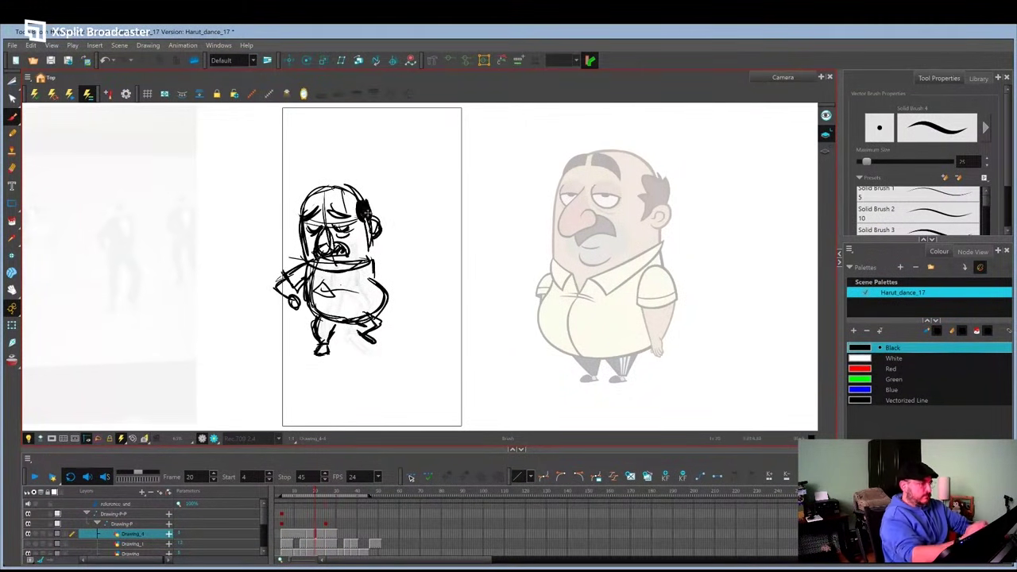
Reinforce the frame 20 head and waist outlines, and add the shirt collar and front centre line.
{"action": "left_click_drag", "start_coordinate": [302, 207], "coordinate": [347, 187]}
{"action": "left_click_drag", "start_coordinate": [372, 260], "coordinate": [350, 284]}
{"action": "left_click_drag", "start_coordinate": [302, 260], "coordinate": [329, 272]}
{"action": "key", "text": "f"}
{"action": "left_click_drag", "start_coordinate": [313, 318], "coordinate": [371, 332]}
{"action": "key", "text": "g"}
{"action": "left_click_drag", "start_coordinate": [338, 275], "coordinate": [348, 318]}
{"action": "key", "text": "f"}
{"action": "key", "text": "g"}
Lasso around the frame 20 figure with the Cutter tool and compare its pose with frame 25.
{"action": "key", "text": "alt+t"}
{"action": "mouse_move", "coordinate": [353, 144]}
{"action": "left_mouse_down"}
{"action": "mouse_move", "coordinate": [436, 278]}
{"action": "mouse_move", "coordinate": [357, 141]}
{"action": "left_mouse_up"}
{"action": "left_click", "coordinate": [427, 207]}
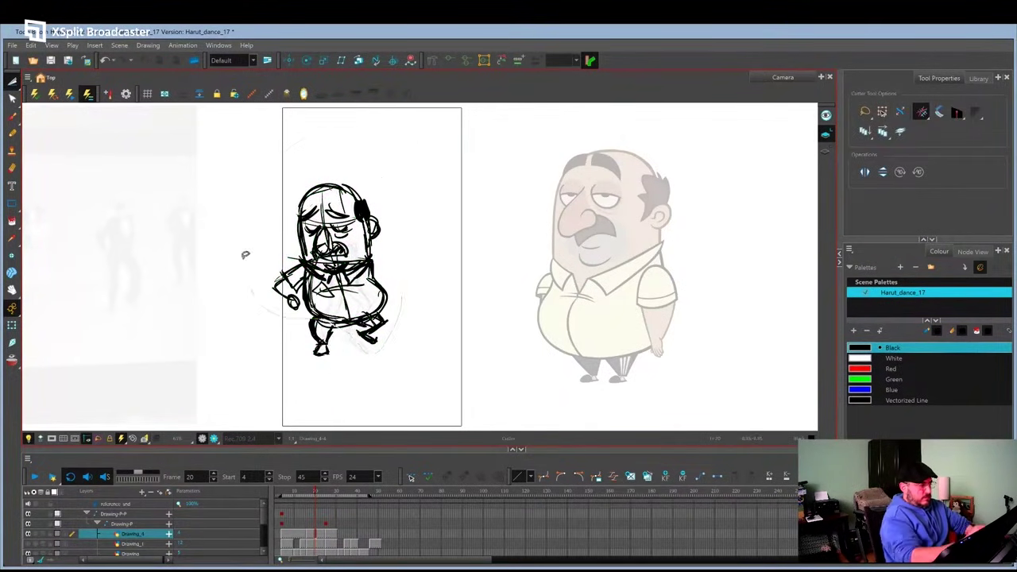
{"action": "key", "text": "period"}
{"action": "key", "text": "comma"}
{"action": "key", "text": "alt+b"}
{"action": "key", "text": "period"}
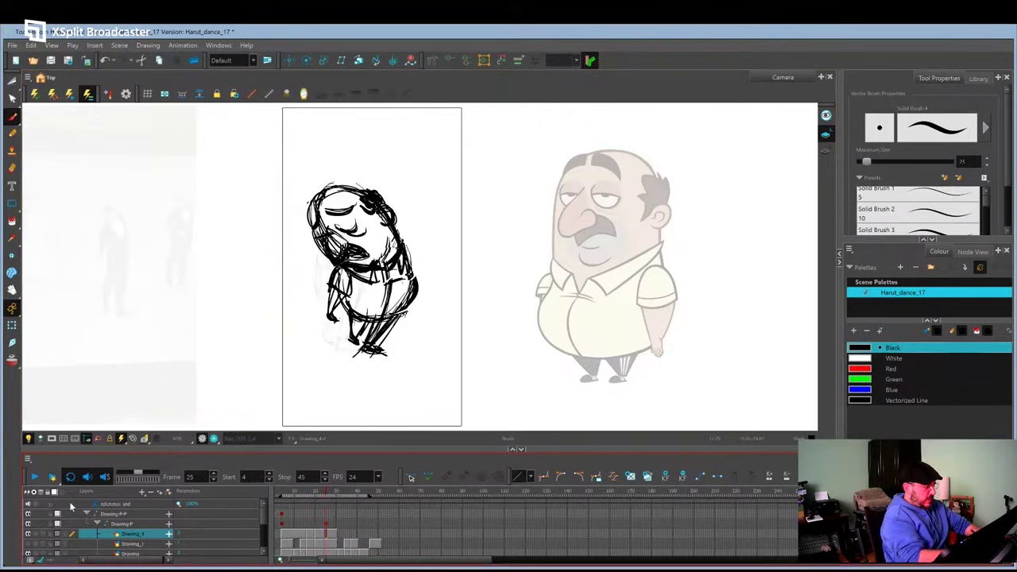
{"action": "key", "text": "comma"}
{"action": "key", "text": "period"}
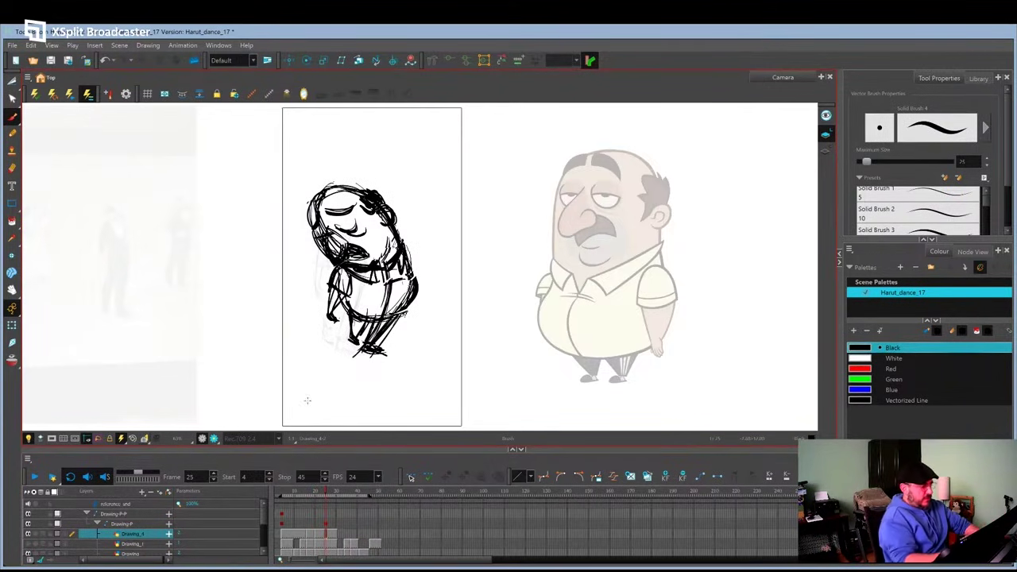
{"action": "key", "text": "comma"}
Draw curved lines of action through the poses at frames 4, 16, 21 and 25 on a new layer, Drawing_5.
{"action": "left_click", "coordinate": [283, 534]}
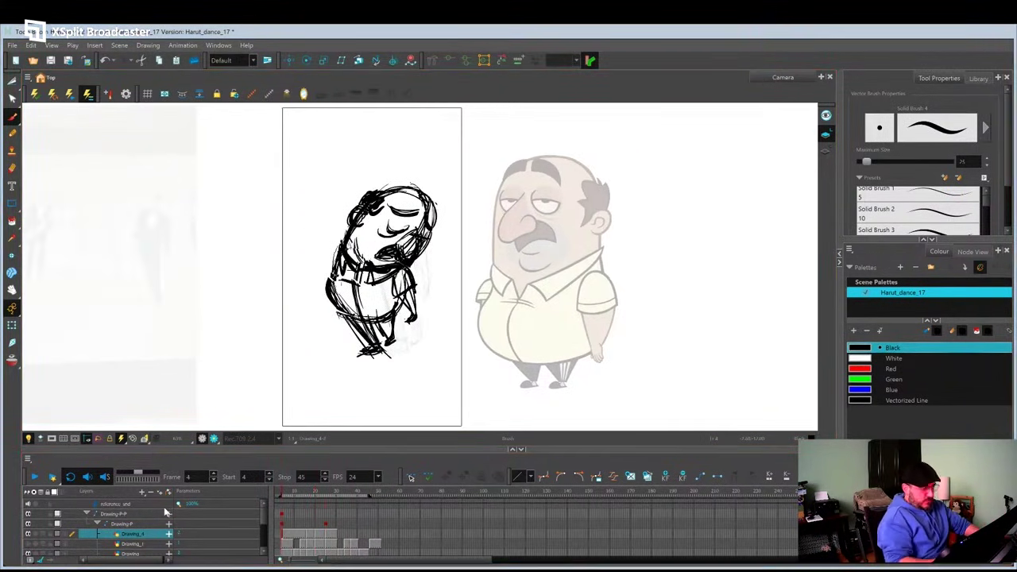
{"action": "mouse_move", "coordinate": [420, 188]}
{"action": "left_mouse_down"}
{"action": "mouse_move", "coordinate": [357, 302]}
{"action": "mouse_move", "coordinate": [370, 346]}
{"action": "left_mouse_up"}
{"action": "left_click", "coordinate": [310, 541]}
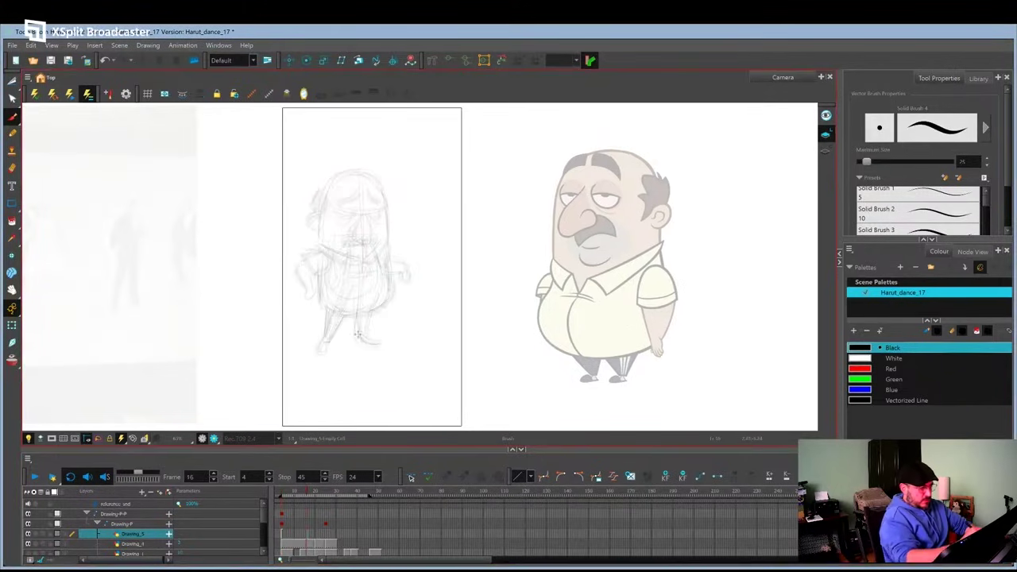
{"action": "mouse_move", "coordinate": [352, 304]}
{"action": "left_mouse_down"}
{"action": "mouse_move", "coordinate": [347, 211]}
{"action": "mouse_move", "coordinate": [363, 155]}
{"action": "left_mouse_up"}
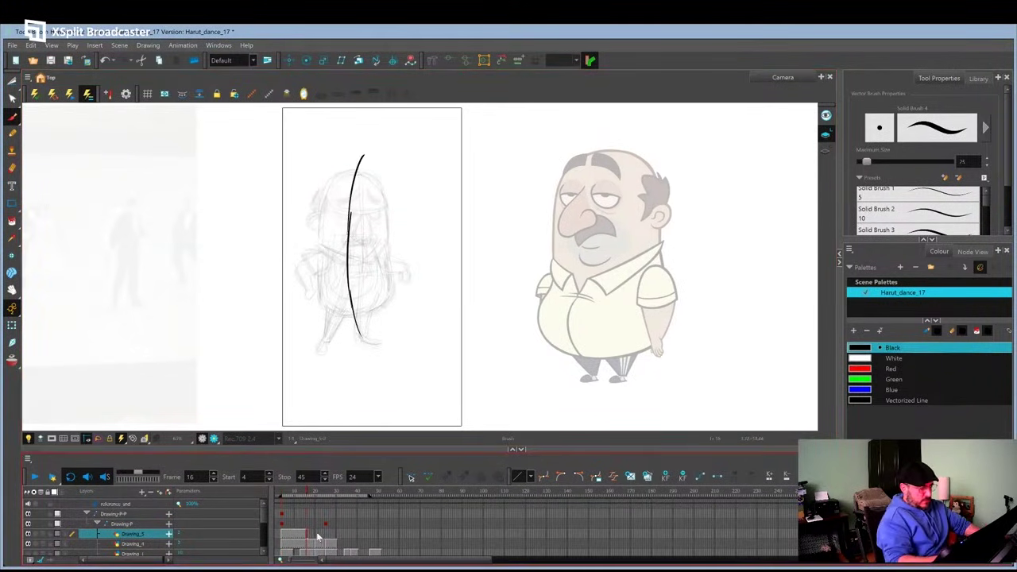
{"action": "left_click", "coordinate": [318, 538]}
{"action": "mouse_move", "coordinate": [315, 183]}
{"action": "left_mouse_down"}
{"action": "mouse_move", "coordinate": [330, 259]}
{"action": "mouse_move", "coordinate": [359, 321]}
{"action": "mouse_move", "coordinate": [335, 265]}
{"action": "left_mouse_up"}
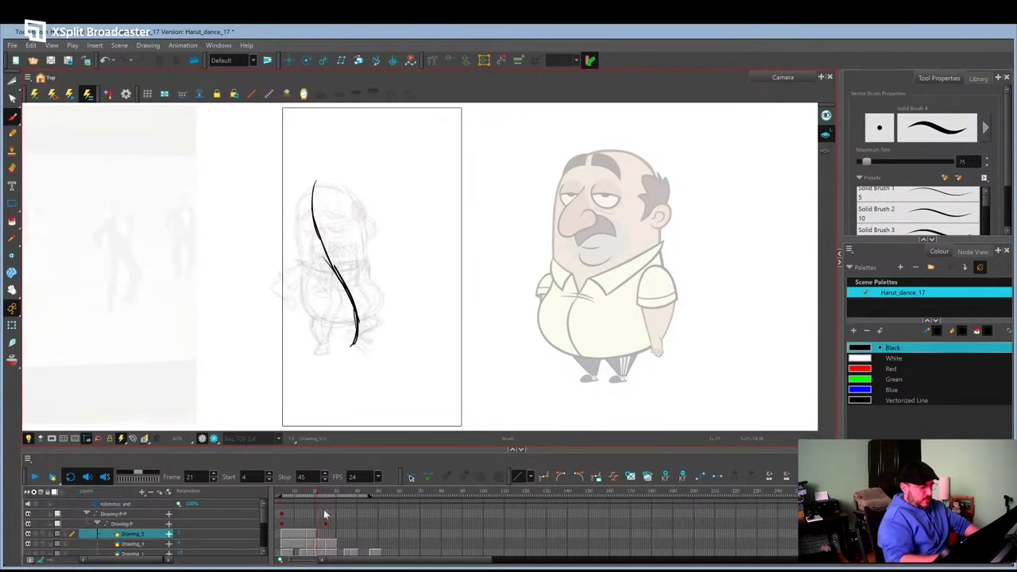
{"action": "left_click", "coordinate": [327, 541]}
{"action": "left_click_drag", "start_coordinate": [359, 214], "coordinate": [375, 348]}
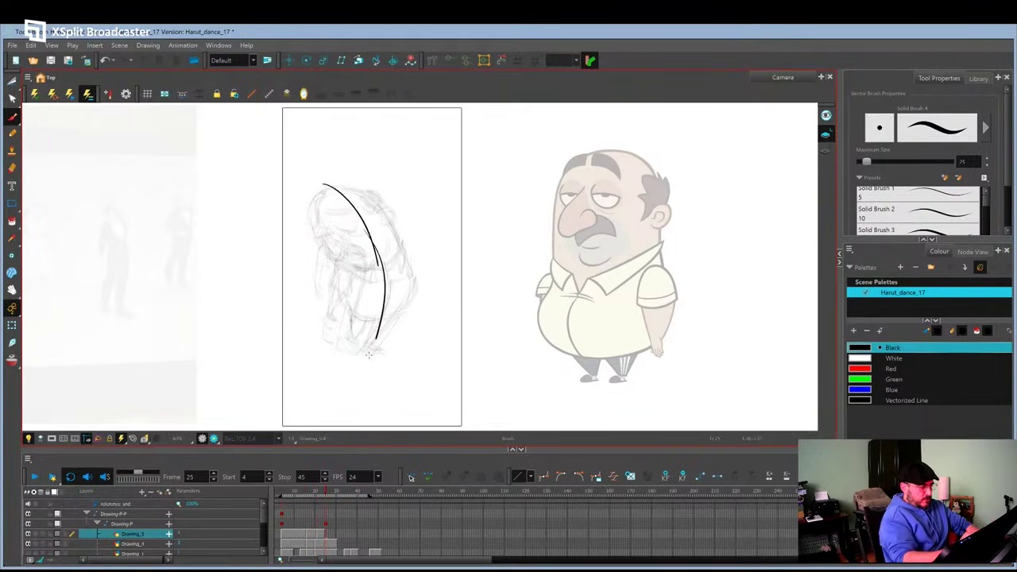
Scrub through the lines of action and remove the Drawing_5 layer.
{"action": "left_click", "coordinate": [319, 536]}
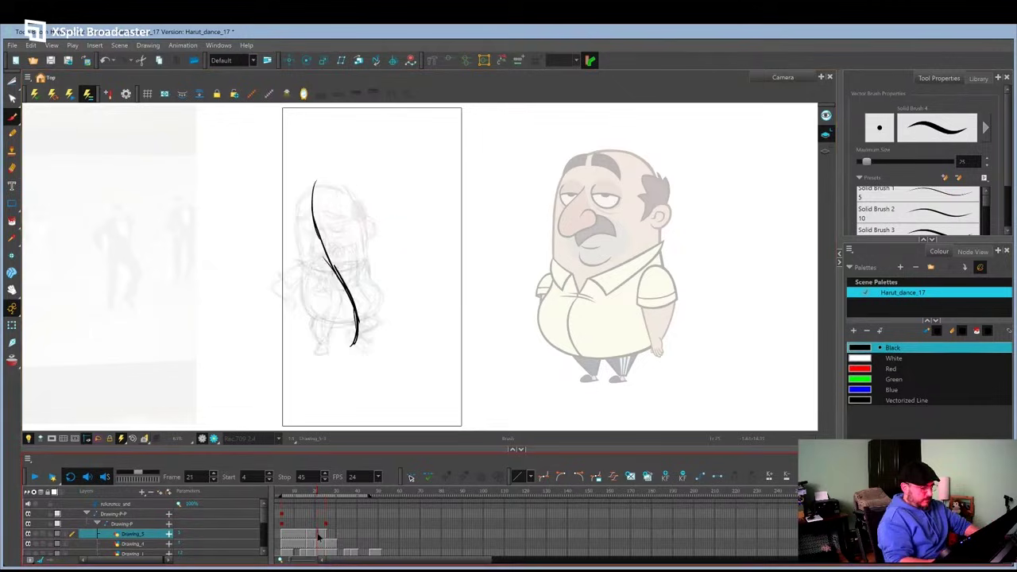
{"action": "mouse_move", "coordinate": [316, 492]}
{"action": "left_mouse_down"}
{"action": "mouse_move", "coordinate": [298, 494]}
{"action": "mouse_move", "coordinate": [348, 501]}
{"action": "mouse_move", "coordinate": [297, 497]}
{"action": "mouse_move", "coordinate": [342, 499]}
{"action": "left_mouse_up"}
{"action": "left_click", "coordinate": [327, 542]}
{"action": "left_click", "coordinate": [334, 538]}
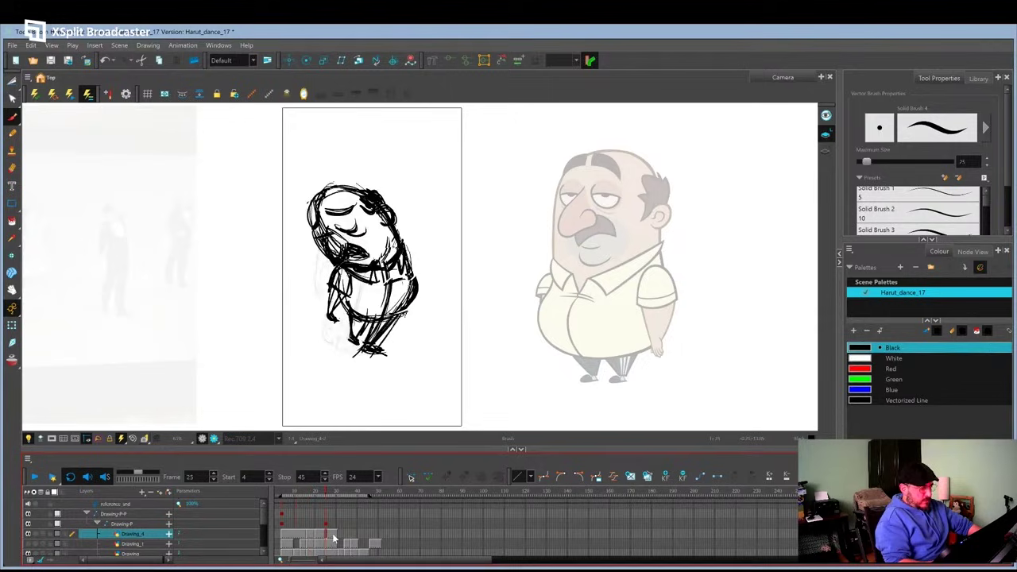
Copy Drawing_4's exposures from frames 4 to 24, paste them from frame 25 onward, and play back the extended sequence.
{"action": "mouse_move", "coordinate": [288, 539]}
{"action": "left_mouse_down"}
{"action": "mouse_move", "coordinate": [338, 539]}
{"action": "mouse_move", "coordinate": [323, 539]}
{"action": "left_mouse_up"}
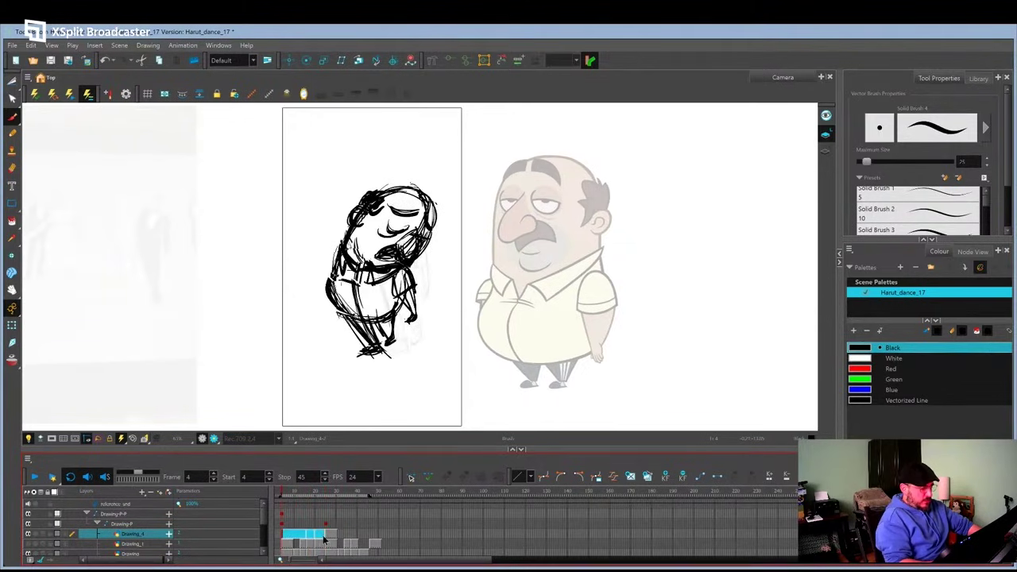
{"action": "left_click", "coordinate": [324, 542]}
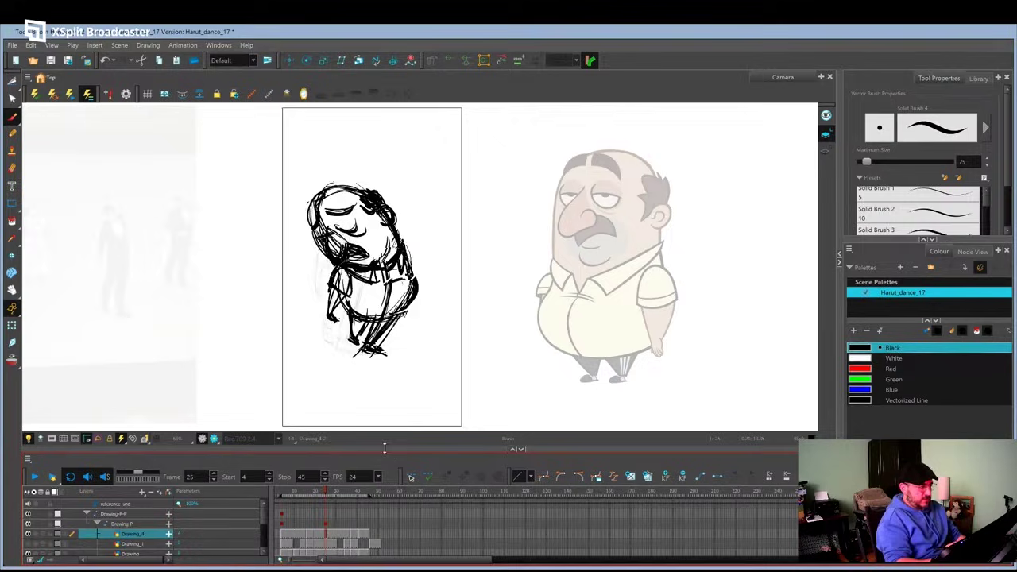
{"action": "left_click", "coordinate": [366, 494]}
{"action": "left_click_drag", "start_coordinate": [367, 496], "coordinate": [309, 498]}
{"action": "left_click", "coordinate": [292, 537]}
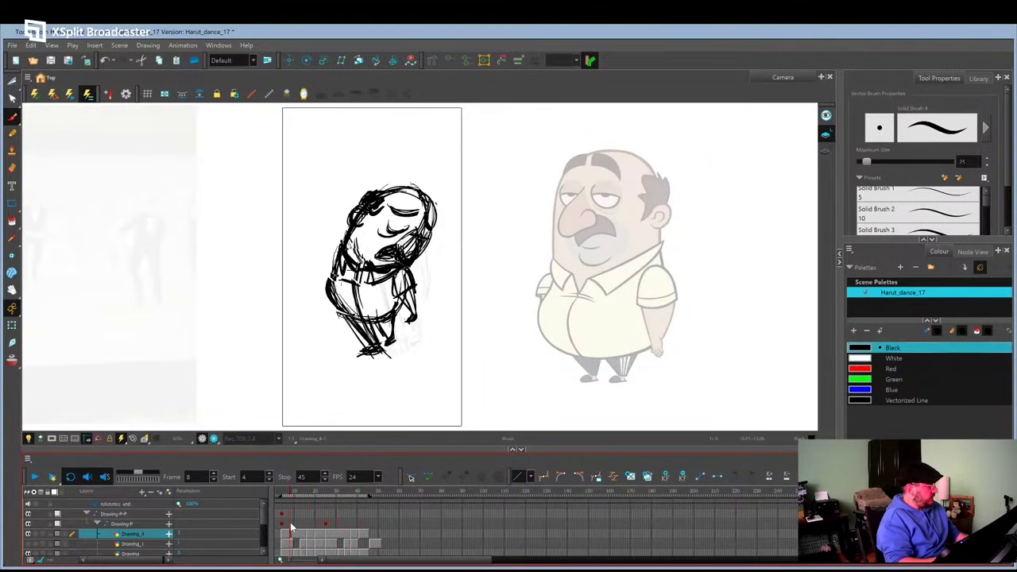
{"action": "key", "text": "shift+Return"}
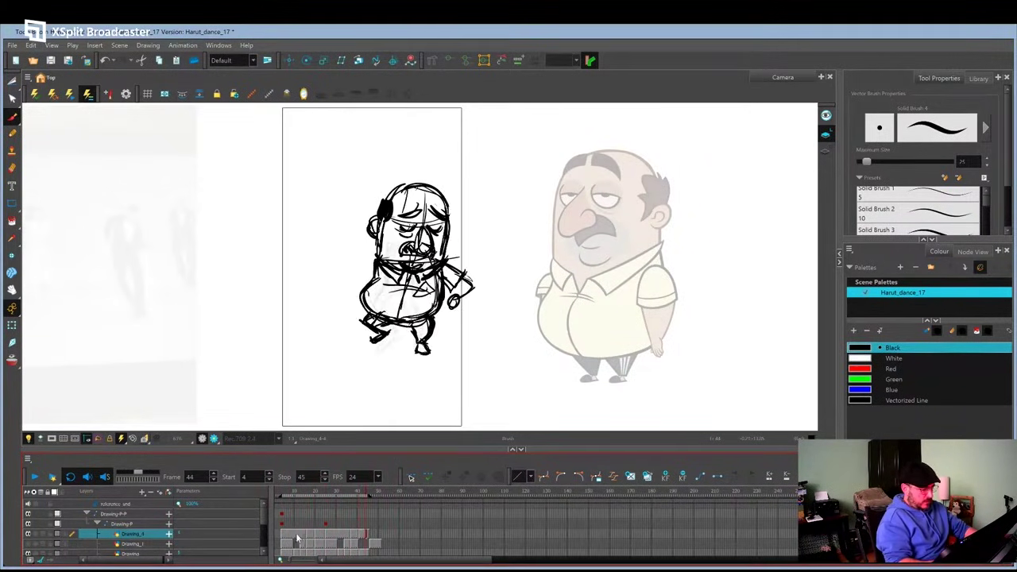
Select the whole frame 8 figure with the Cutter tool, nudge it slightly to the right, and check frame 25.
{"action": "key", "text": "alt+t"}
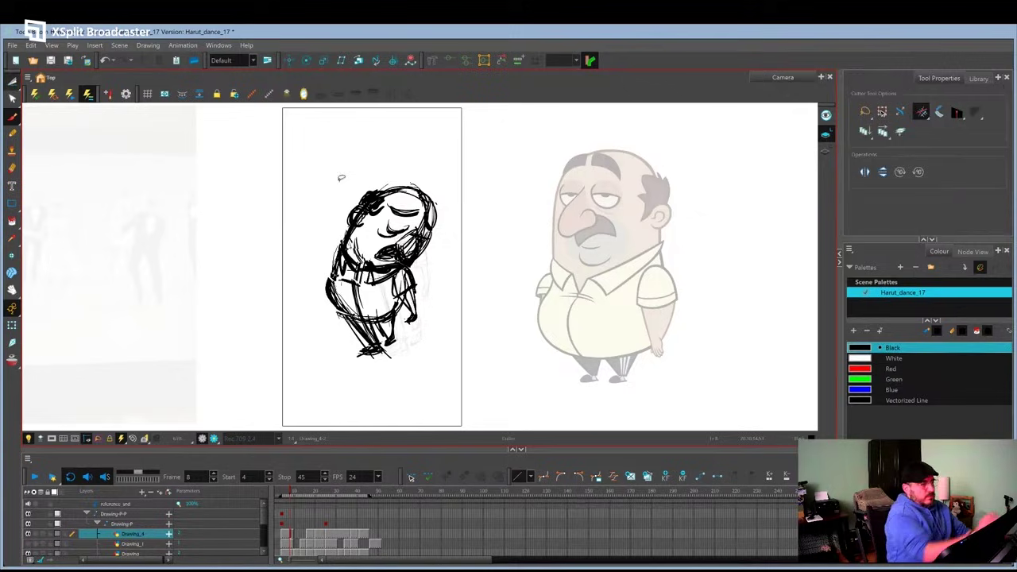
{"action": "mouse_move", "coordinate": [341, 175]}
{"action": "left_mouse_down"}
{"action": "mouse_move", "coordinate": [390, 363]}
{"action": "mouse_move", "coordinate": [496, 314]}
{"action": "left_mouse_up"}
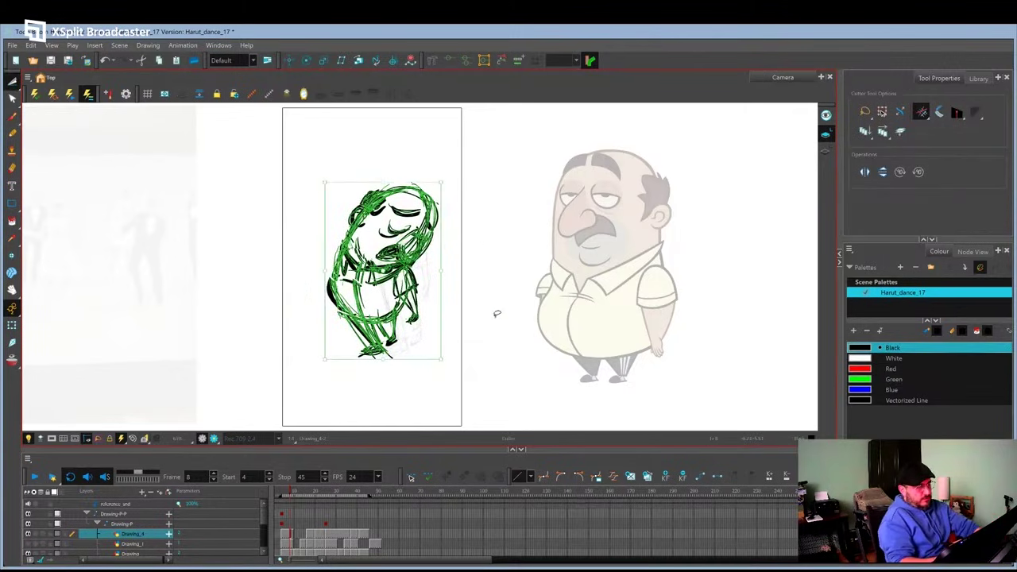
{"action": "key", "text": "Right"}
{"action": "key", "text": "Right"}
{"action": "key", "text": "Right"}
{"action": "key", "text": "Right"}
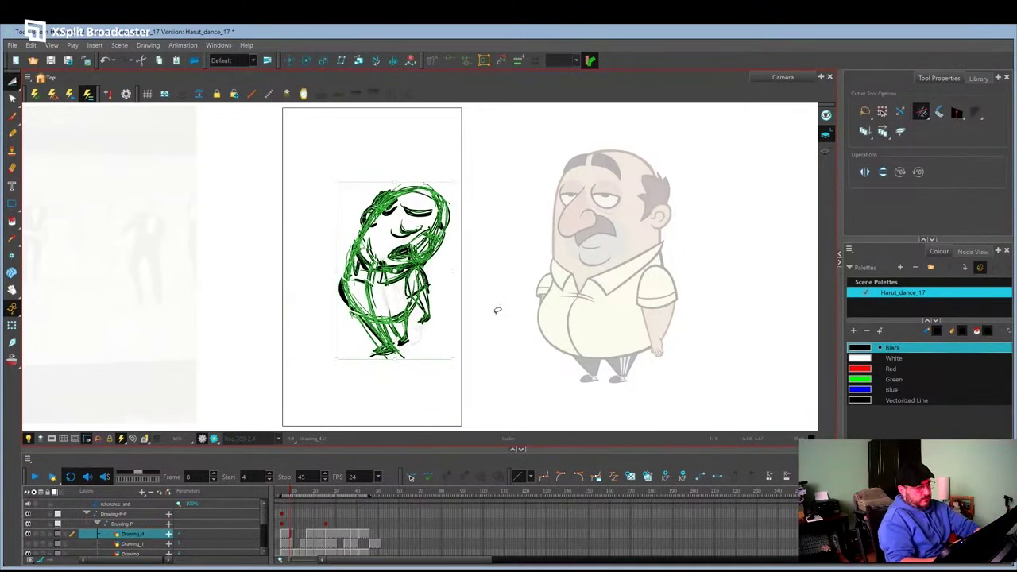
{"action": "key", "text": "Right"}
{"action": "key", "text": "Right"}
{"action": "key", "text": "Right"}
{"action": "left_click", "coordinate": [325, 540]}
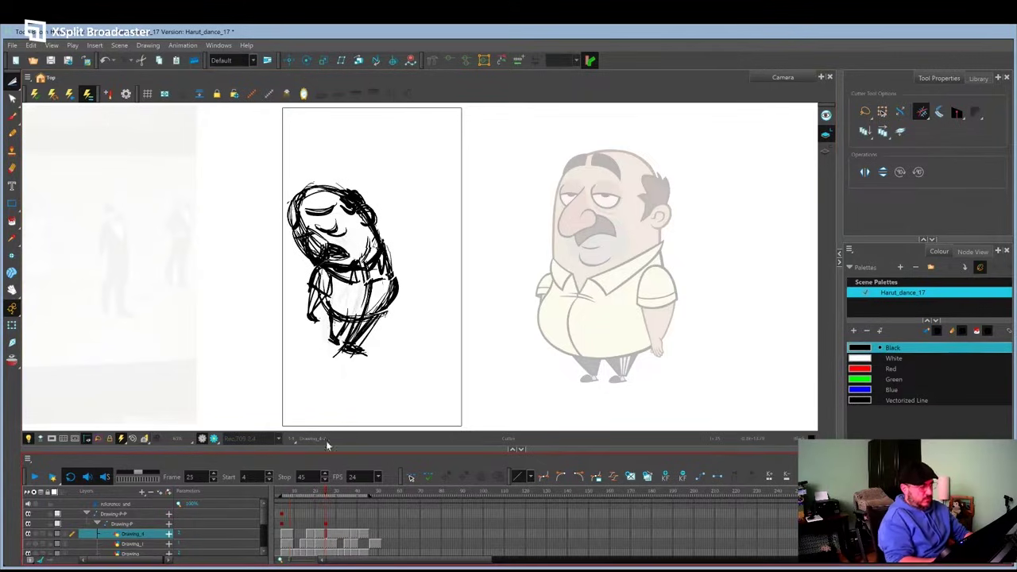
Scrub through the original and mirrored poses up to frame 41 with the Brush tool active again.
{"action": "key", "text": "alt+b"}
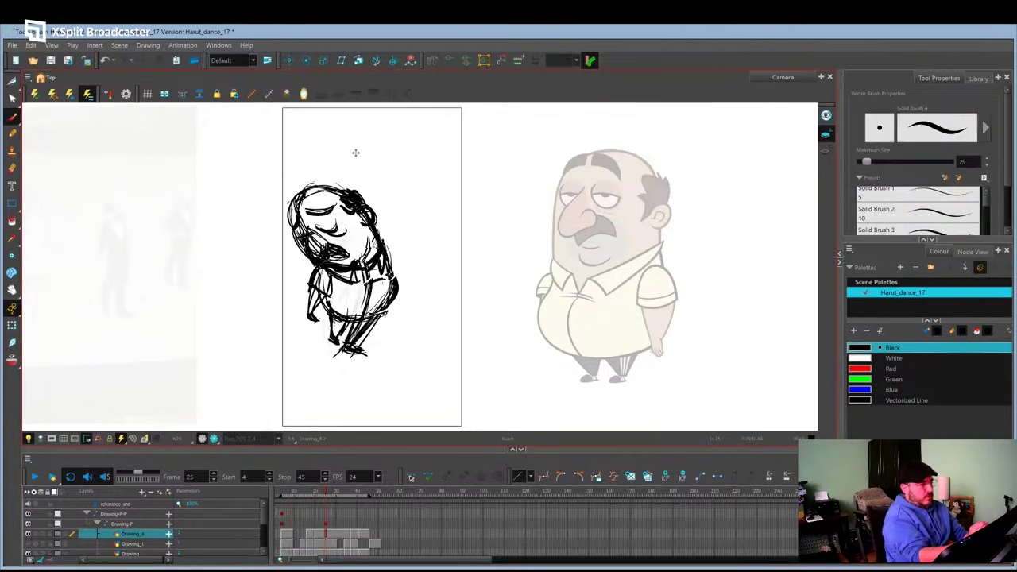
{"action": "mouse_move", "coordinate": [354, 152]}
{"action": "left_mouse_down"}
{"action": "mouse_move", "coordinate": [298, 156]}
{"action": "mouse_move", "coordinate": [327, 137]}
{"action": "left_mouse_up"}
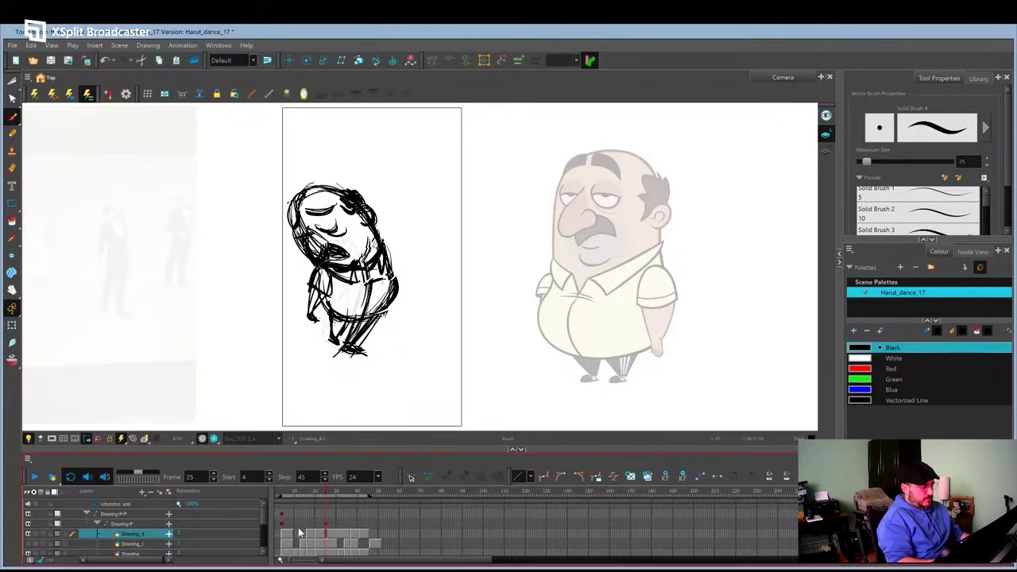
{"action": "left_click", "coordinate": [352, 539]}
{"action": "left_click_drag", "start_coordinate": [282, 492], "coordinate": [358, 495]}
Isolate Drawing_4 together with the Colour-Card layer and play back the dance.
{"action": "left_click", "coordinate": [35, 534]}
{"action": "left_click", "coordinate": [28, 529]}
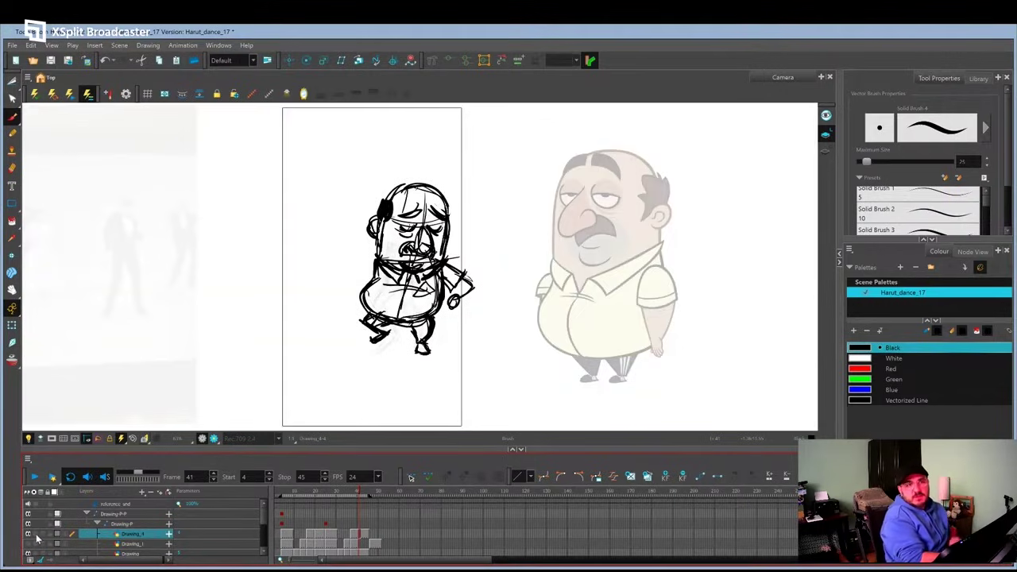
{"action": "left_click", "coordinate": [36, 534]}
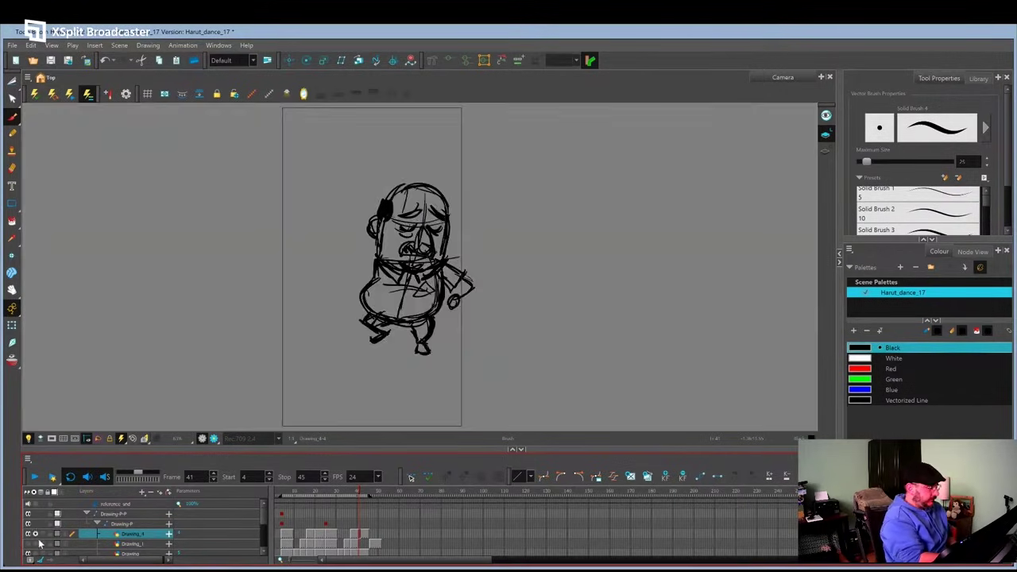
{"action": "left_click_drag", "start_coordinate": [264, 515], "coordinate": [264, 547]}
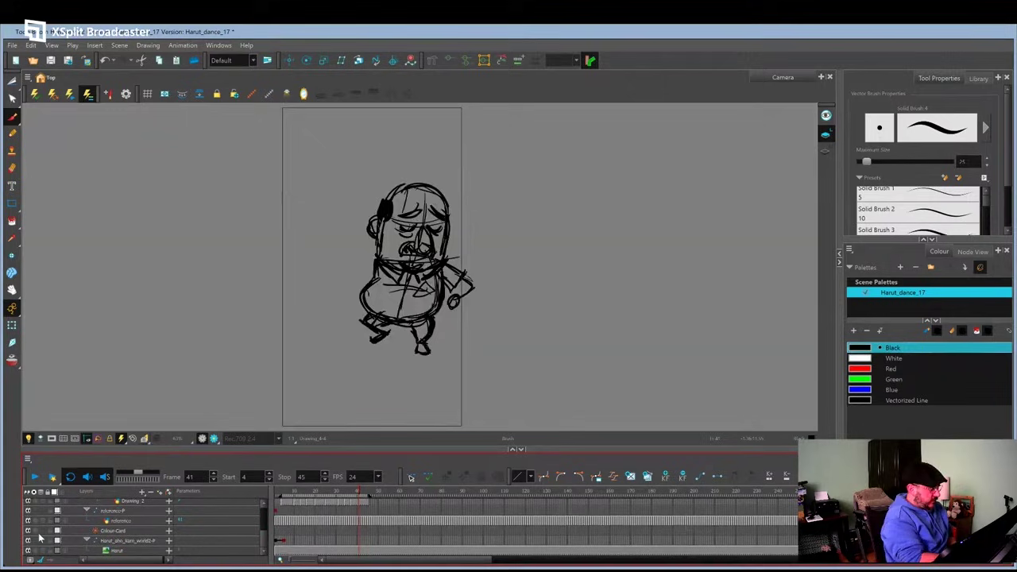
{"action": "left_click", "coordinate": [30, 531]}
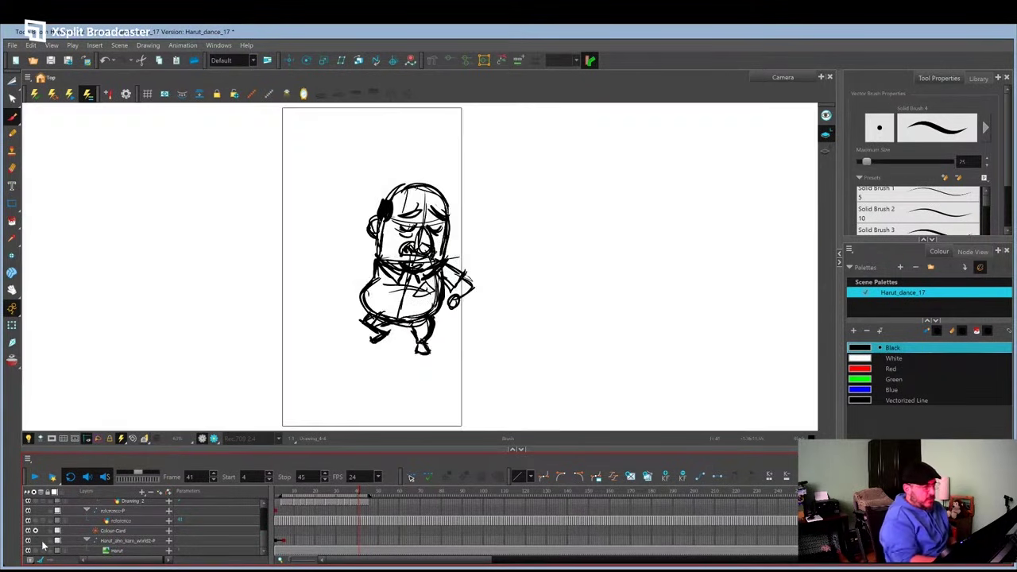
{"action": "left_click", "coordinate": [35, 478]}
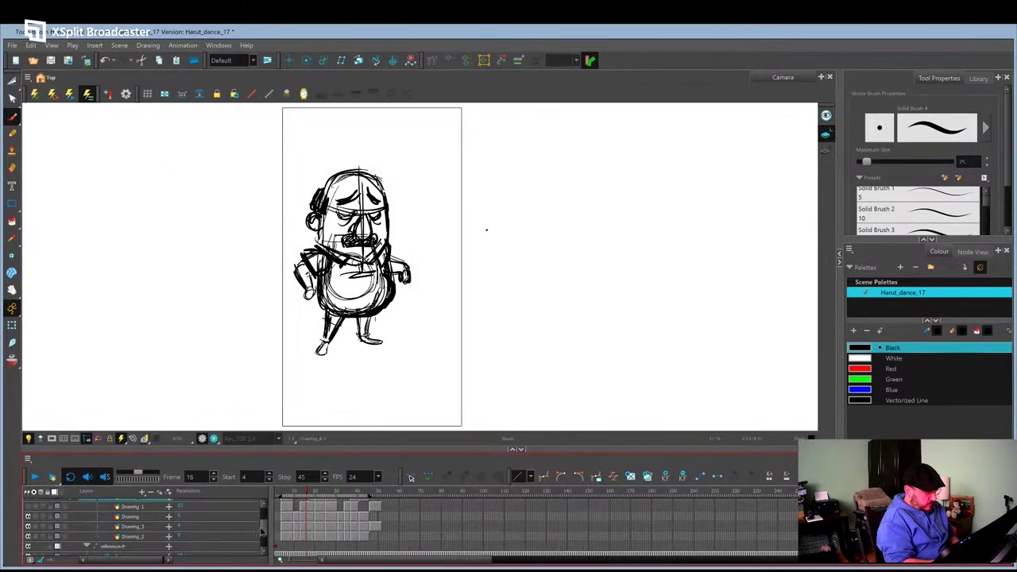
Turn off the layer isolation to bring back the references, and compare the frame 8 pose with empty frame 10.
{"action": "scroll", "coordinate": [310, 498], "scroll_direction": "up", "scroll_amount": 2}
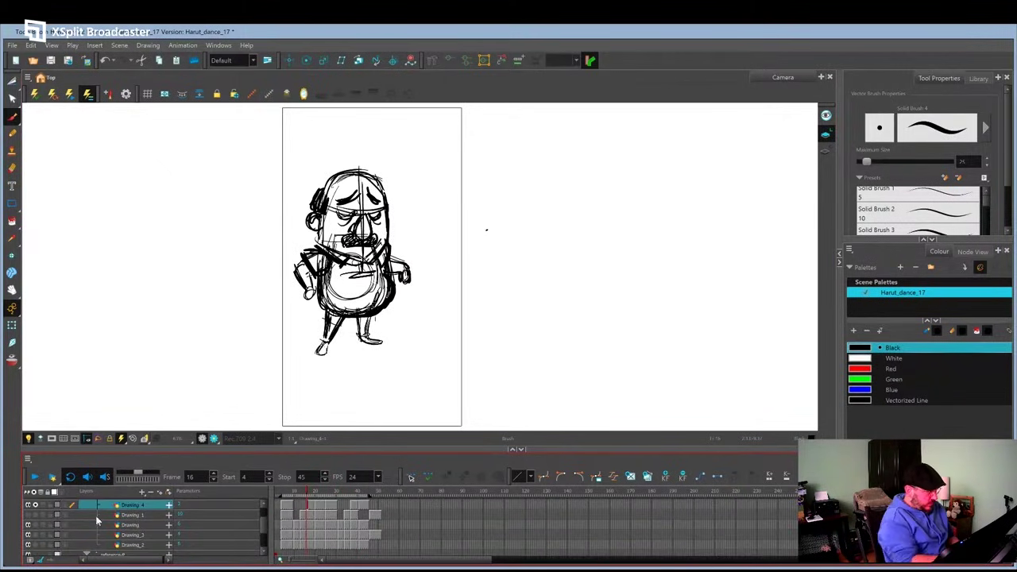
{"action": "left_click", "coordinate": [35, 505]}
{"action": "left_click_drag", "start_coordinate": [264, 523], "coordinate": [264, 540]}
{"action": "scroll", "coordinate": [280, 525], "scroll_direction": "up", "scroll_amount": 3}
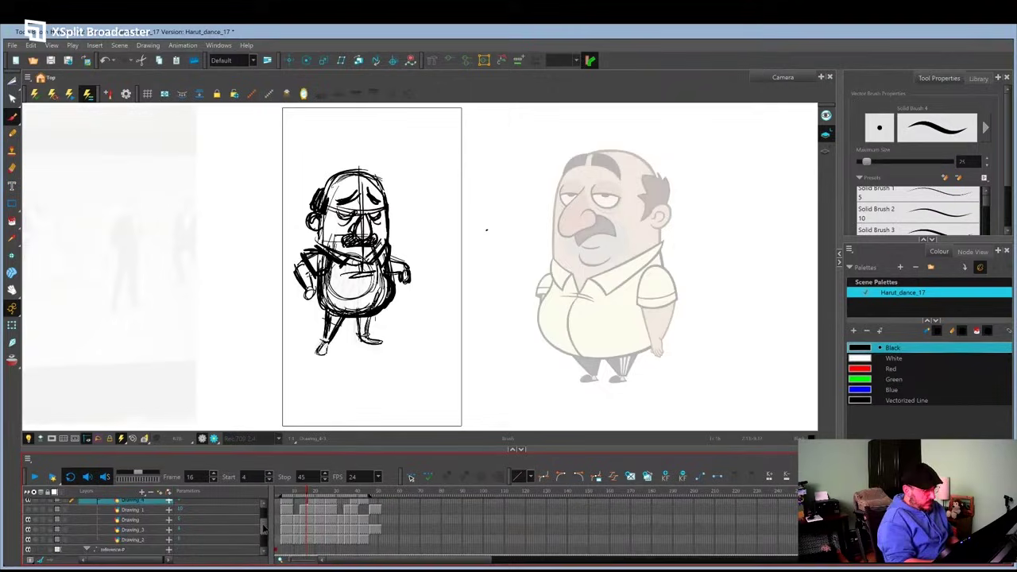
{"action": "key", "text": "f"}
{"action": "key", "text": "f"}
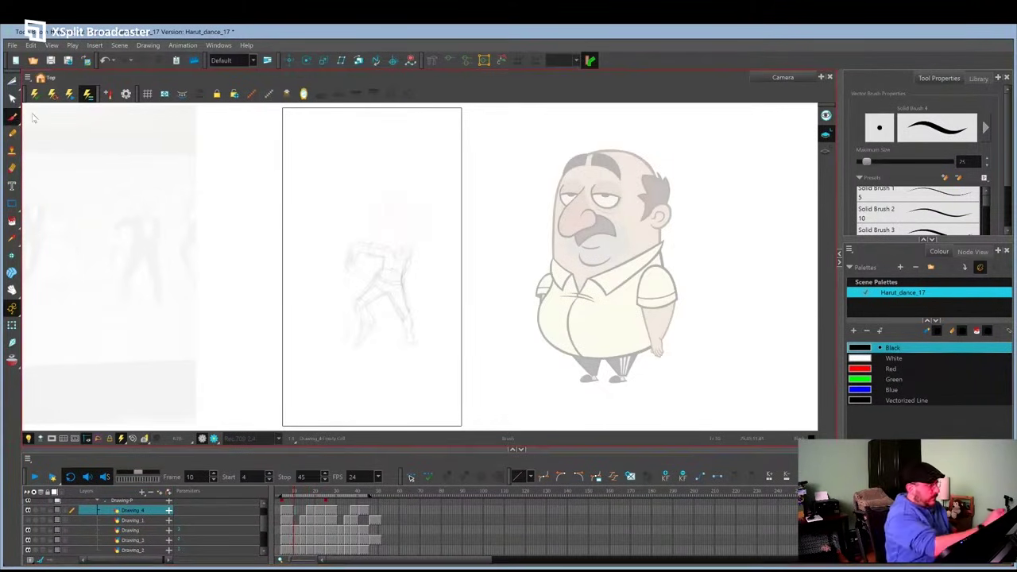
{"action": "left_click", "coordinate": [289, 518]}
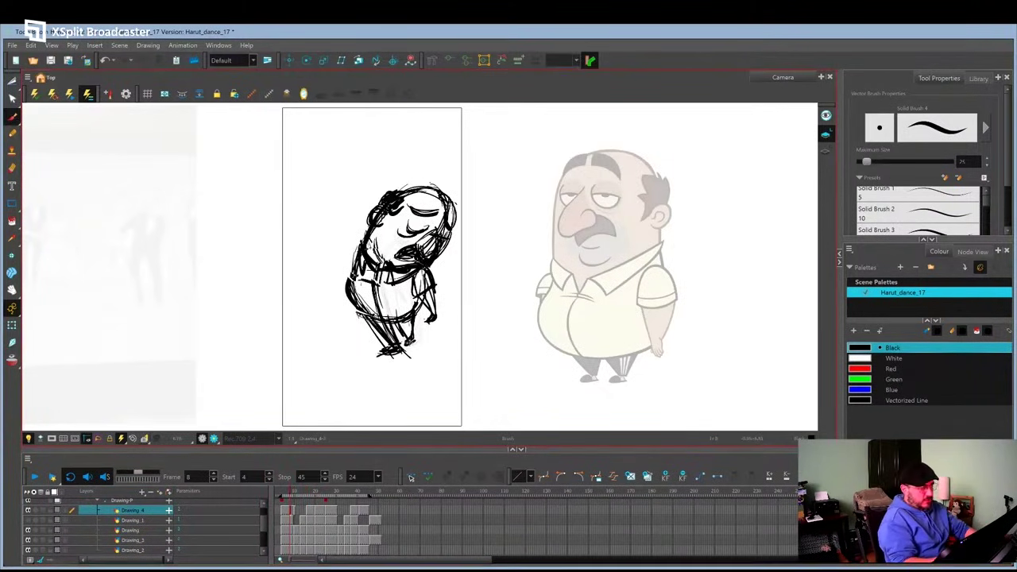
Sketch the planted foot and the belly's lower curve on frame 10 of Drawing_4, flipping against the neighbouring frames.
{"action": "key", "text": "g"}
{"action": "key", "text": "g"}
{"action": "key", "text": "f"}
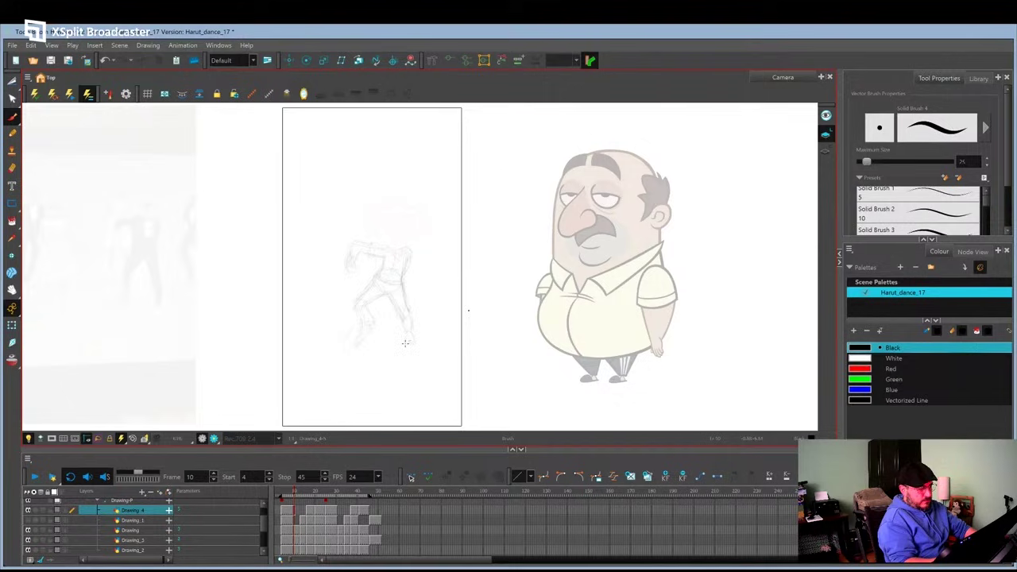
{"action": "key", "text": "f"}
{"action": "key", "text": "g"}
{"action": "left_click_drag", "start_coordinate": [406, 340], "coordinate": [418, 343]}
{"action": "key", "text": "f"}
{"action": "key", "text": "g"}
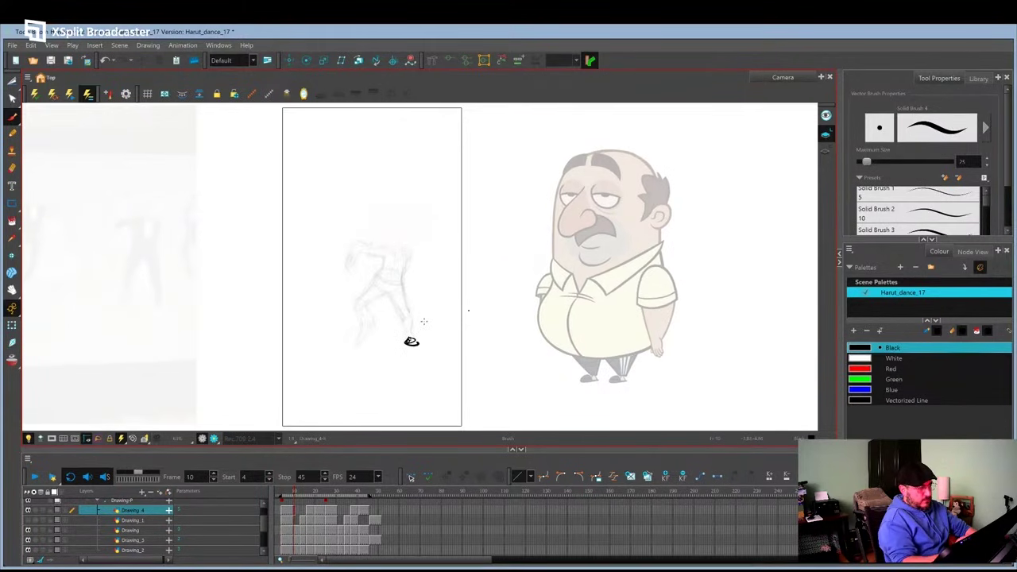
{"action": "key", "text": "ctrl+z"}
{"action": "left_click_drag", "start_coordinate": [373, 317], "coordinate": [413, 316]}
{"action": "key", "text": "f"}
{"action": "key", "text": "g"}
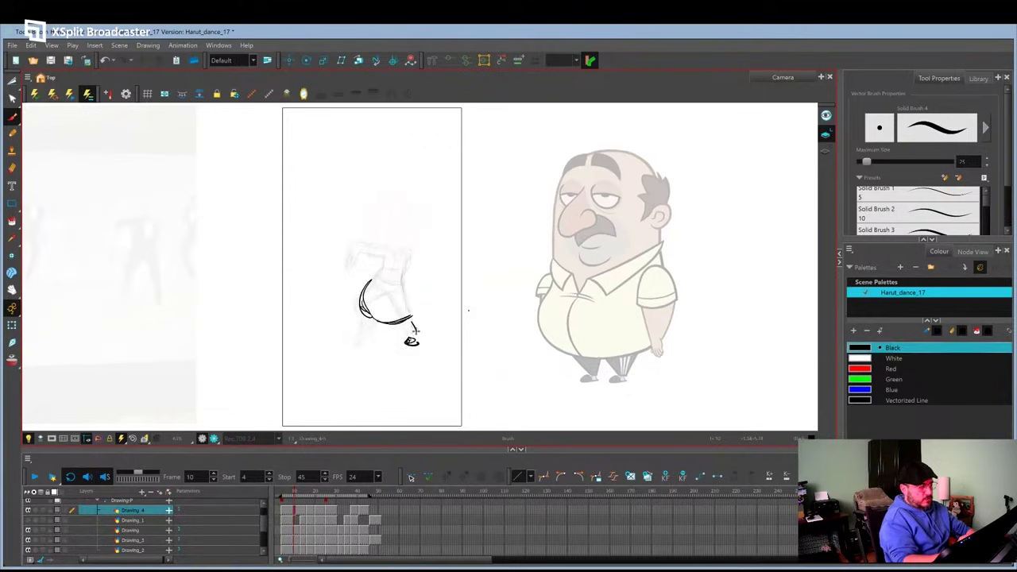
Sketch both bent legs and the raised foot below the belly on frame 10.
{"action": "mouse_move", "coordinate": [414, 327]}
{"action": "left_mouse_down"}
{"action": "mouse_move", "coordinate": [397, 333]}
{"action": "mouse_move", "coordinate": [419, 326]}
{"action": "mouse_move", "coordinate": [416, 316]}
{"action": "mouse_move", "coordinate": [422, 343]}
{"action": "left_mouse_up"}
{"action": "key", "text": "f"}
{"action": "key", "text": "g"}
{"action": "mouse_move", "coordinate": [362, 305]}
{"action": "left_mouse_down"}
{"action": "mouse_move", "coordinate": [371, 315]}
{"action": "mouse_move", "coordinate": [358, 325]}
{"action": "left_mouse_up"}
{"action": "key", "text": "f"}
{"action": "key", "text": "g"}
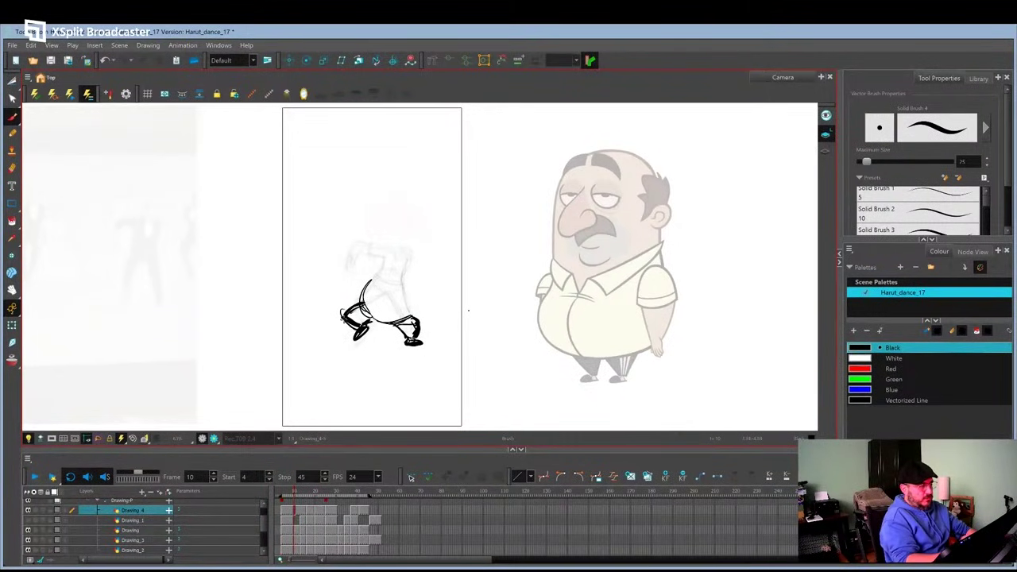
{"action": "left_click_drag", "start_coordinate": [342, 308], "coordinate": [352, 323]}
Sketch the belly outline and a low, front-facing head with eyes, brows and mouth on frame 10.
{"action": "mouse_move", "coordinate": [363, 286]}
{"action": "left_mouse_down"}
{"action": "mouse_move", "coordinate": [356, 305]}
{"action": "mouse_move", "coordinate": [409, 319]}
{"action": "left_mouse_up"}
{"action": "left_click_drag", "start_coordinate": [371, 262], "coordinate": [403, 274]}
{"action": "key", "text": "."}
{"action": "left_click_drag", "start_coordinate": [366, 216], "coordinate": [363, 266]}
{"action": "left_click_drag", "start_coordinate": [377, 203], "coordinate": [430, 270]}
{"action": "mouse_move", "coordinate": [369, 240]}
{"action": "left_mouse_down"}
{"action": "mouse_move", "coordinate": [425, 238]}
{"action": "mouse_move", "coordinate": [405, 248]}
{"action": "mouse_move", "coordinate": [418, 253]}
{"action": "left_mouse_up"}
{"action": "left_click_drag", "start_coordinate": [384, 267], "coordinate": [410, 270]}
{"action": "left_click_drag", "start_coordinate": [373, 231], "coordinate": [393, 232]}
{"action": "left_click_drag", "start_coordinate": [404, 232], "coordinate": [421, 232]}
{"action": "mouse_move", "coordinate": [390, 209]}
{"action": "left_mouse_down"}
{"action": "mouse_move", "coordinate": [374, 223]}
{"action": "mouse_move", "coordinate": [416, 222]}
{"action": "left_mouse_up"}
Add the collar, the sides of the torso and the shirt's centre line to the frame 10 figure.
{"action": "left_click_drag", "start_coordinate": [364, 265], "coordinate": [402, 287]}
{"action": "left_click_drag", "start_coordinate": [425, 291], "coordinate": [419, 316]}
{"action": "left_click_drag", "start_coordinate": [360, 286], "coordinate": [354, 307]}
{"action": "left_click_drag", "start_coordinate": [394, 290], "coordinate": [390, 321]}
{"action": "key", "text": "."}
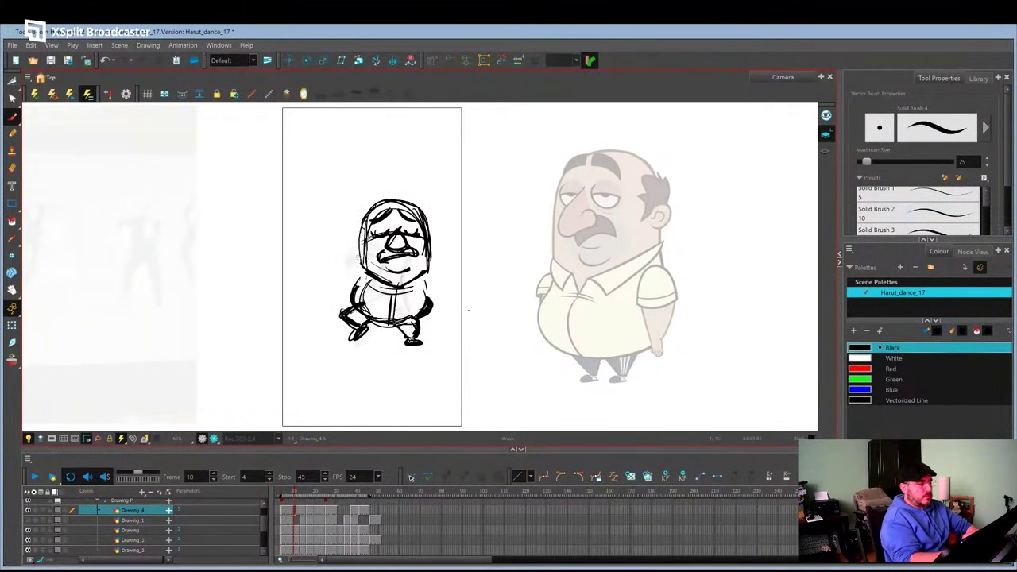
Draw the raised bent arm, the far arm and hand, and the side hair on the frame 10 figure.
{"action": "left_click_drag", "start_coordinate": [367, 253], "coordinate": [329, 277]}
{"action": "left_click_drag", "start_coordinate": [425, 283], "coordinate": [435, 300]}
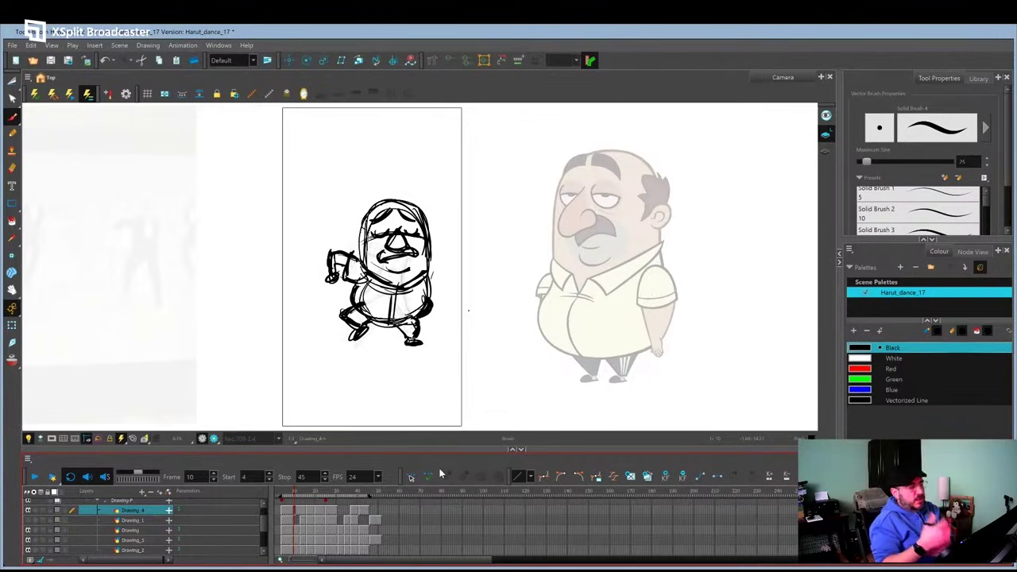
{"action": "mouse_move", "coordinate": [430, 275]}
{"action": "left_mouse_down"}
{"action": "mouse_move", "coordinate": [421, 304]}
{"action": "mouse_move", "coordinate": [401, 284]}
{"action": "mouse_move", "coordinate": [429, 265]}
{"action": "left_mouse_up"}
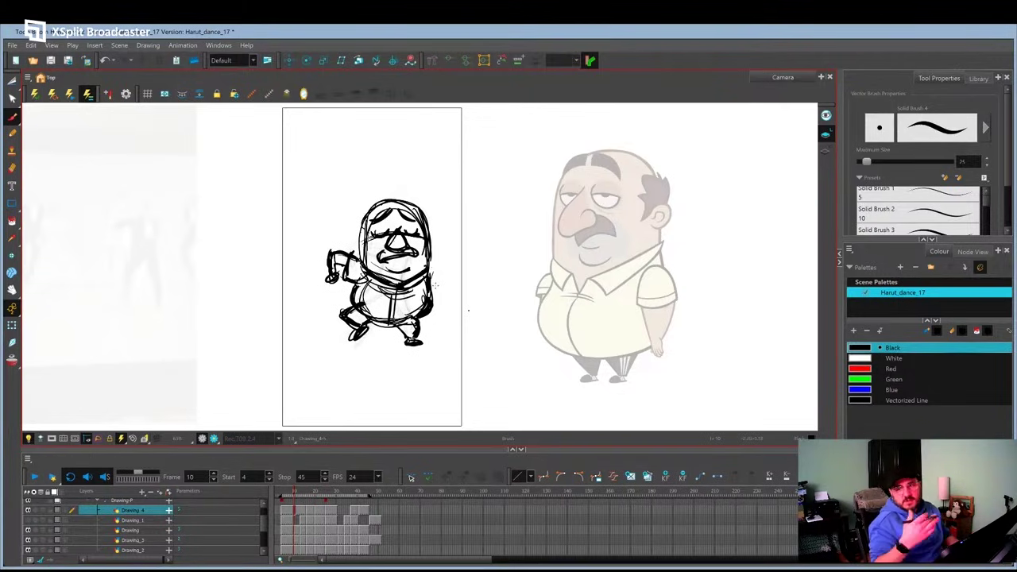
{"action": "left_click_drag", "start_coordinate": [385, 202], "coordinate": [354, 253]}
{"action": "left_click_drag", "start_coordinate": [428, 224], "coordinate": [438, 282]}
Copy the frame 10 pose's exposure to frame 31 in the mirrored half of Drawing_4 and scrub around it.
{"action": "left_click", "coordinate": [298, 513]}
{"action": "left_click_drag", "start_coordinate": [298, 516], "coordinate": [298, 537]}
{"action": "left_click", "coordinate": [338, 534]}
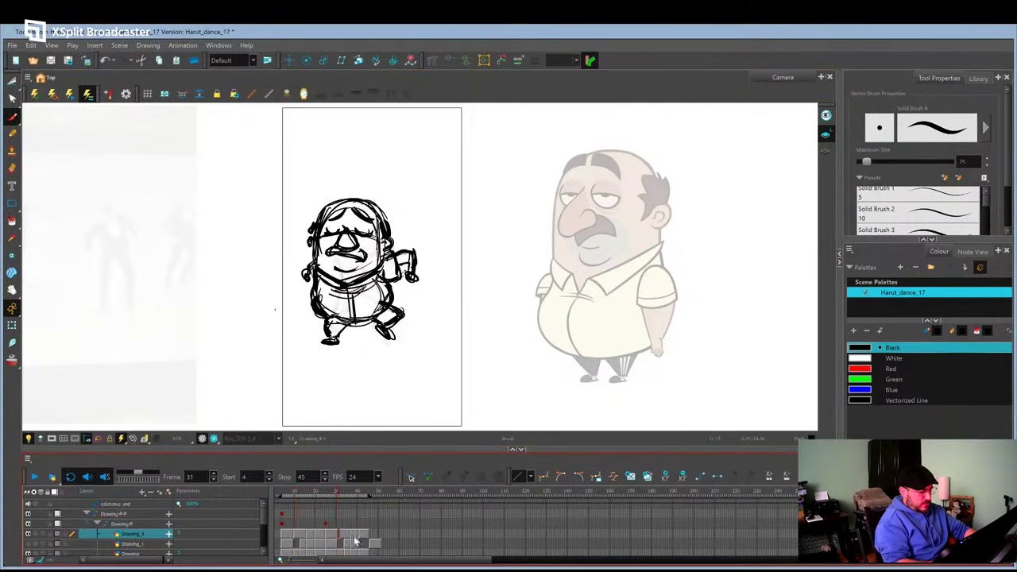
{"action": "left_click_drag", "start_coordinate": [345, 496], "coordinate": [336, 494]}
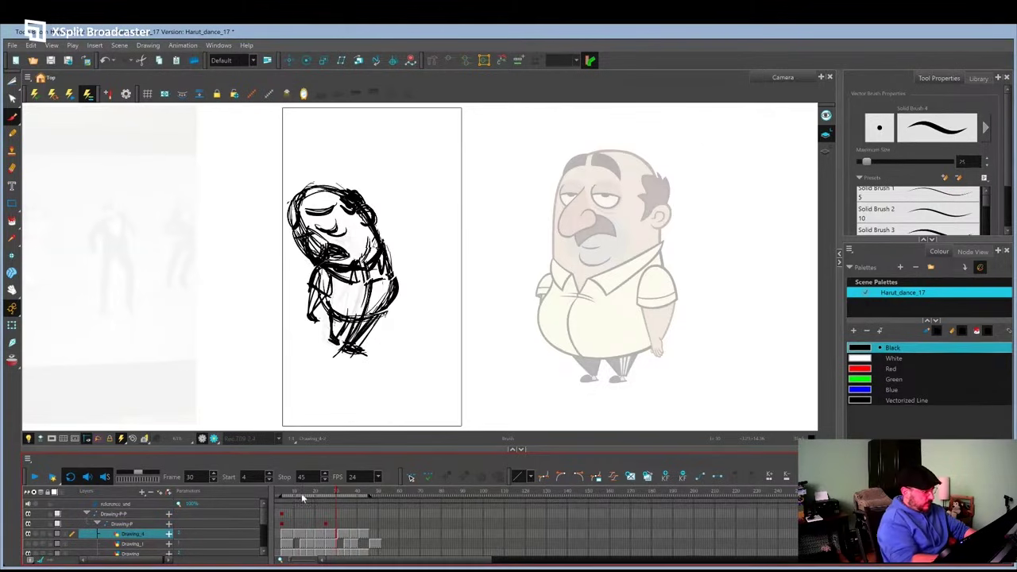
Isolate Drawing_4 and the Colour-Card again and play back the sequence with the new squash pose.
{"action": "left_click", "coordinate": [35, 534]}
{"action": "left_click_drag", "start_coordinate": [265, 518], "coordinate": [266, 542]}
{"action": "left_click", "coordinate": [36, 531]}
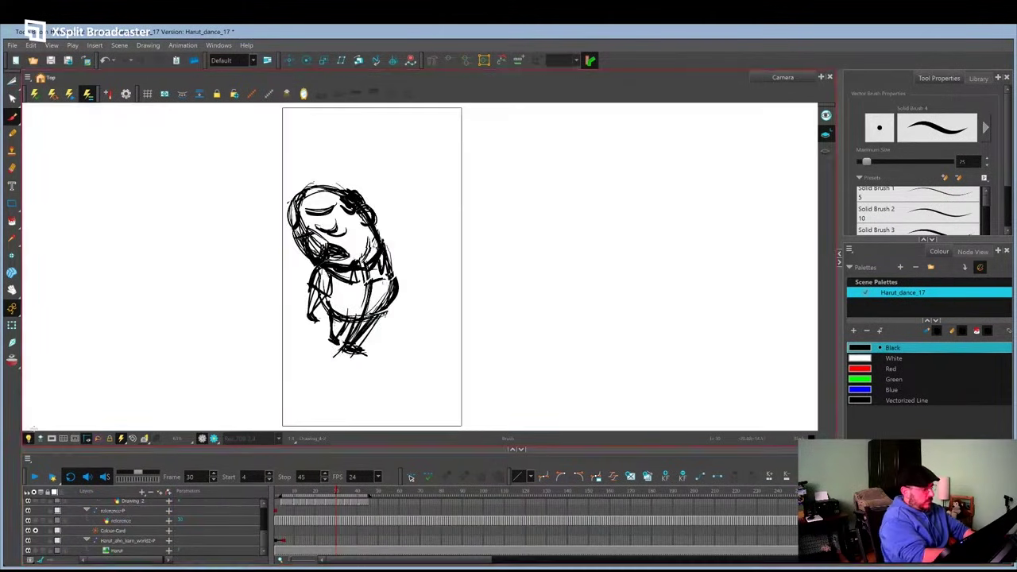
{"action": "left_click", "coordinate": [35, 477]}
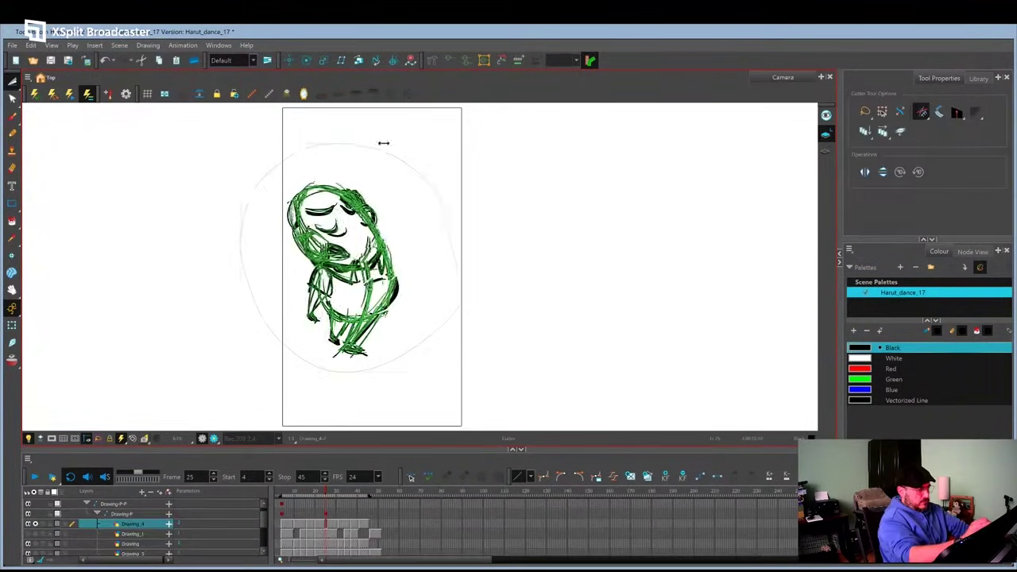
Skew the leaning frame 25 figure slightly to the right with the Cutter tool and flip against the other poses.
{"action": "left_click_drag", "start_coordinate": [384, 143], "coordinate": [395, 143]}
{"action": "key", "text": "f"}
{"action": "key", "text": "f"}
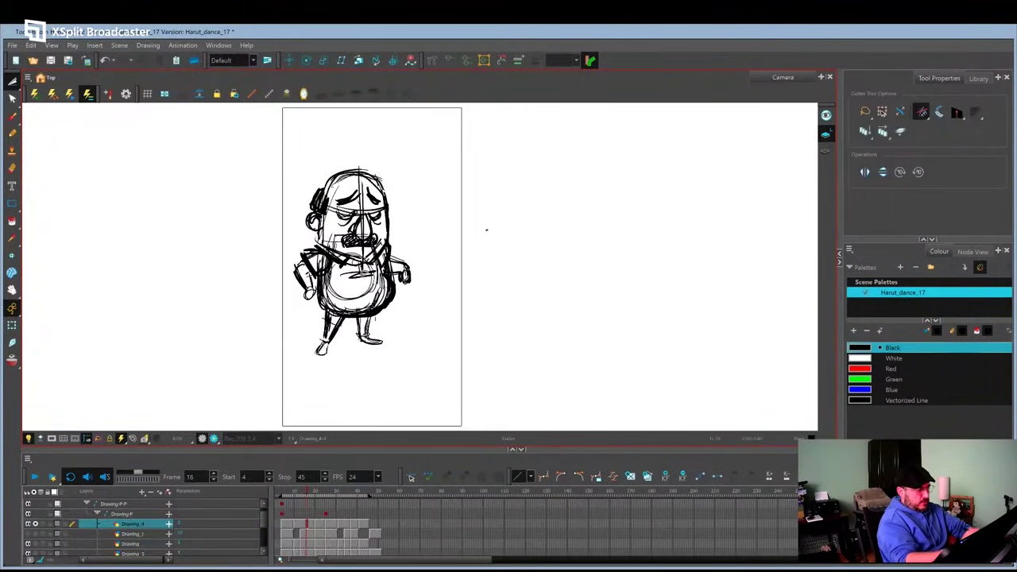
{"action": "key", "text": "g"}
{"action": "key", "text": "g"}
{"action": "key", "text": "comma"}
{"action": "key", "text": "period"}
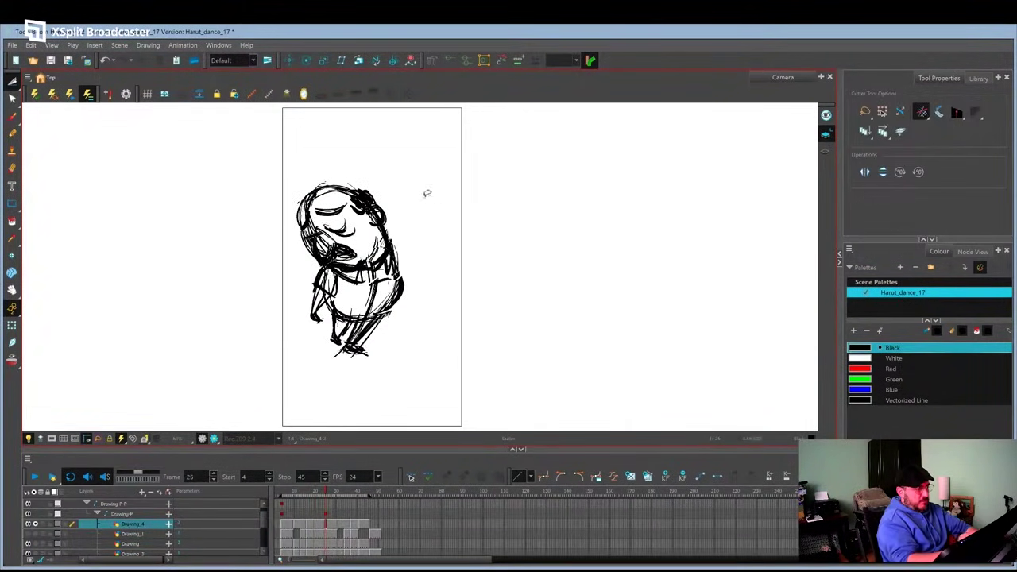
Reselect the whole frame 25 figure, skew its upper body a little further right, and play back the loop.
{"action": "left_click_drag", "start_coordinate": [424, 193], "coordinate": [381, 155]}
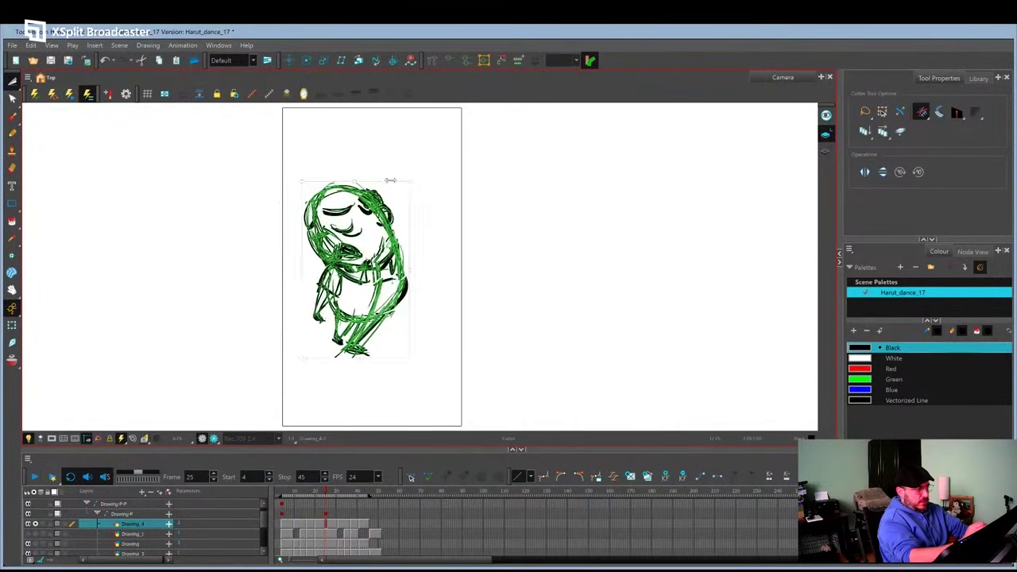
{"action": "key", "text": "comma"}
{"action": "key", "text": "period"}
{"action": "left_click", "coordinate": [367, 493]}
{"action": "key", "text": "Return"}
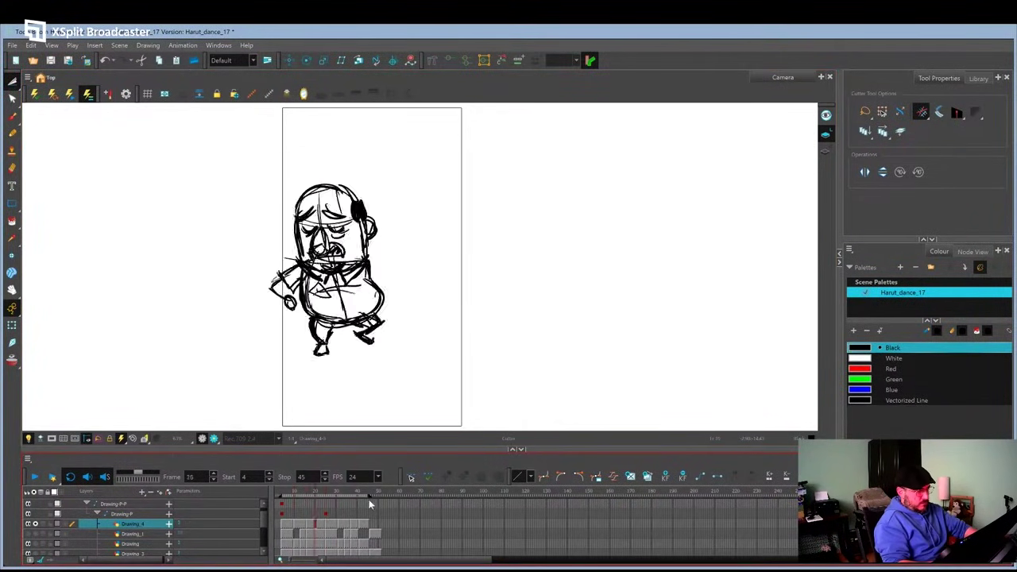
Shift the mirrored half slightly left from frame 25 on the parent peg with the Transform tool, and play it back.
{"action": "left_click", "coordinate": [327, 491]}
{"action": "key", "text": "alt+o"}
{"action": "key", "text": "b"}
{"action": "key", "text": "shift+t"}
{"action": "left_click_drag", "start_coordinate": [358, 270], "coordinate": [342, 271]}
{"action": "left_click", "coordinate": [327, 523]}
{"action": "key", "text": "Return"}
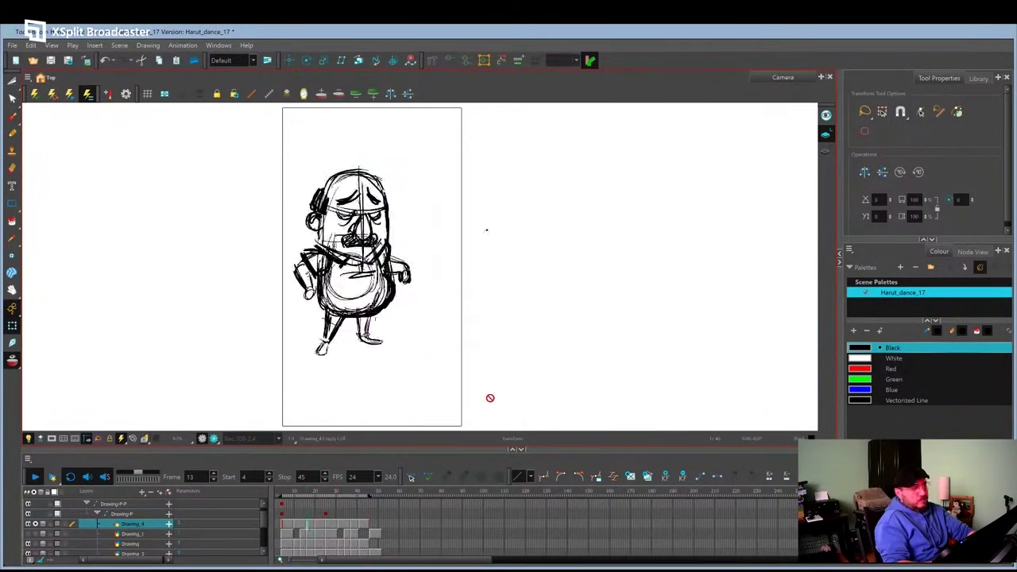
Clear Drawing_4's exposure at frame 13, restore the reference layers, and compare with frame 16 using onion skin.
{"action": "left_click", "coordinate": [301, 523]}
{"action": "left_click", "coordinate": [304, 525]}
{"action": "key", "text": "Delete"}
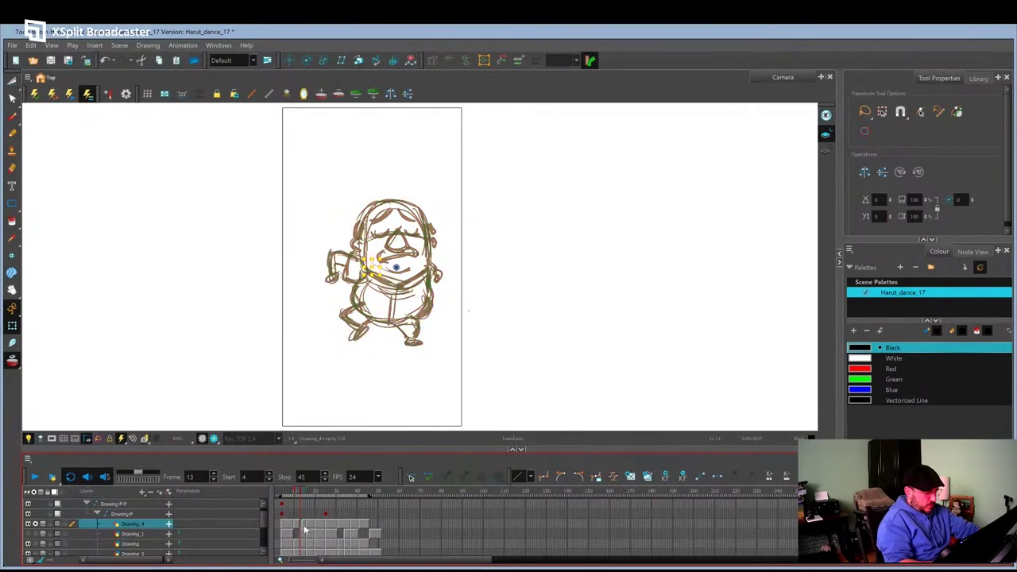
{"action": "left_click", "coordinate": [305, 525]}
{"action": "key", "text": "Delete"}
{"action": "left_click", "coordinate": [304, 524]}
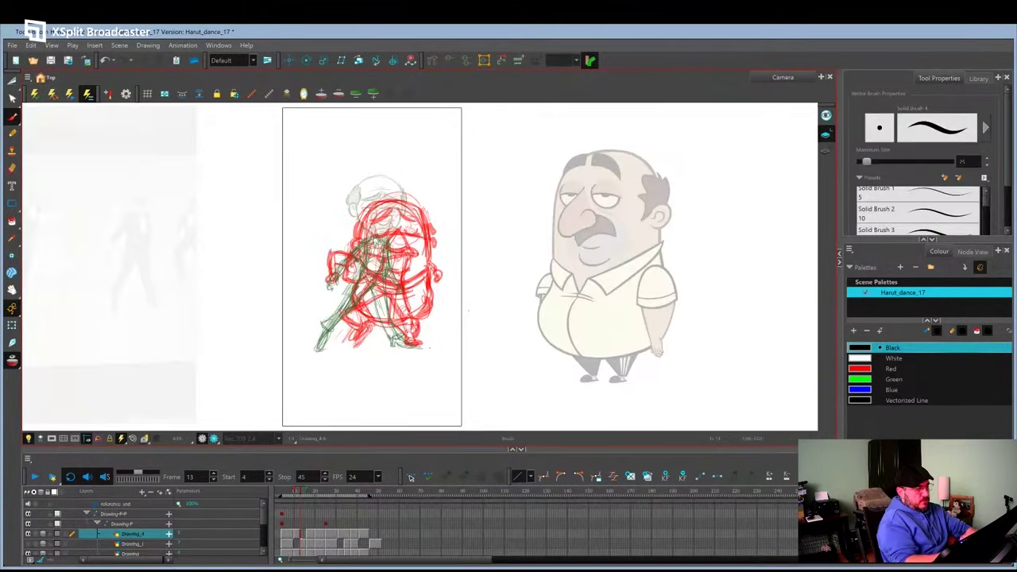
{"action": "key", "text": "comma"}
{"action": "key", "text": "period"}
{"action": "left_click", "coordinate": [311, 537]}
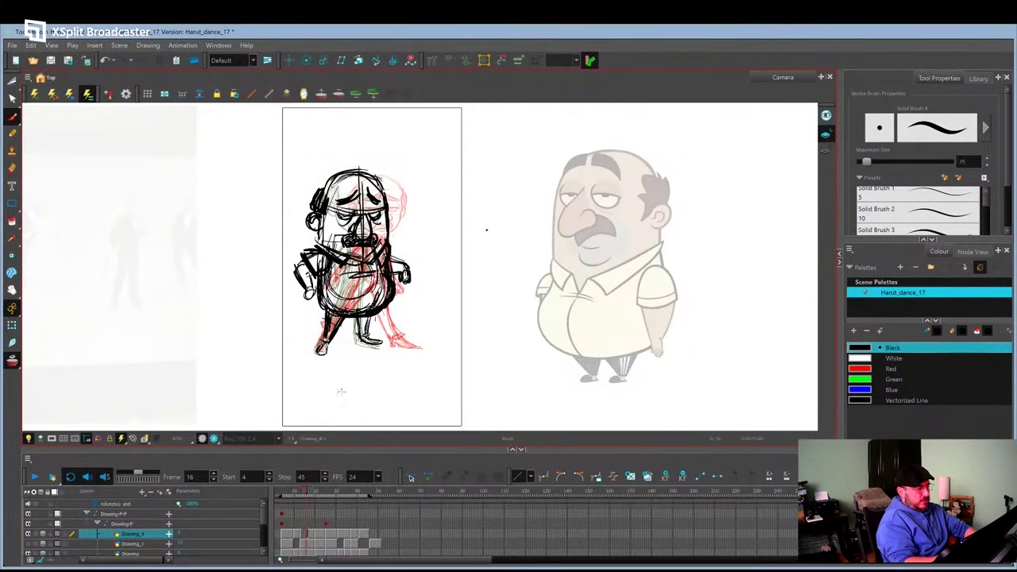
{"action": "left_click", "coordinate": [301, 540]}
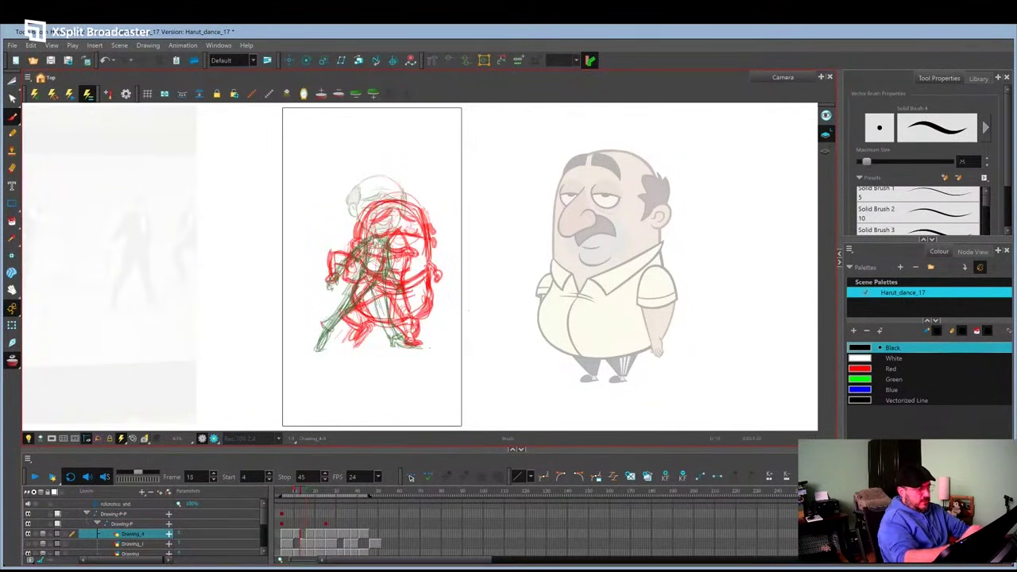
{"action": "mouse_move", "coordinate": [395, 159]}
{"action": "left_mouse_down"}
{"action": "mouse_move", "coordinate": [422, 357]}
{"action": "mouse_move", "coordinate": [297, 313]}
{"action": "left_mouse_up"}
{"action": "key", "text": "ctrl+z"}
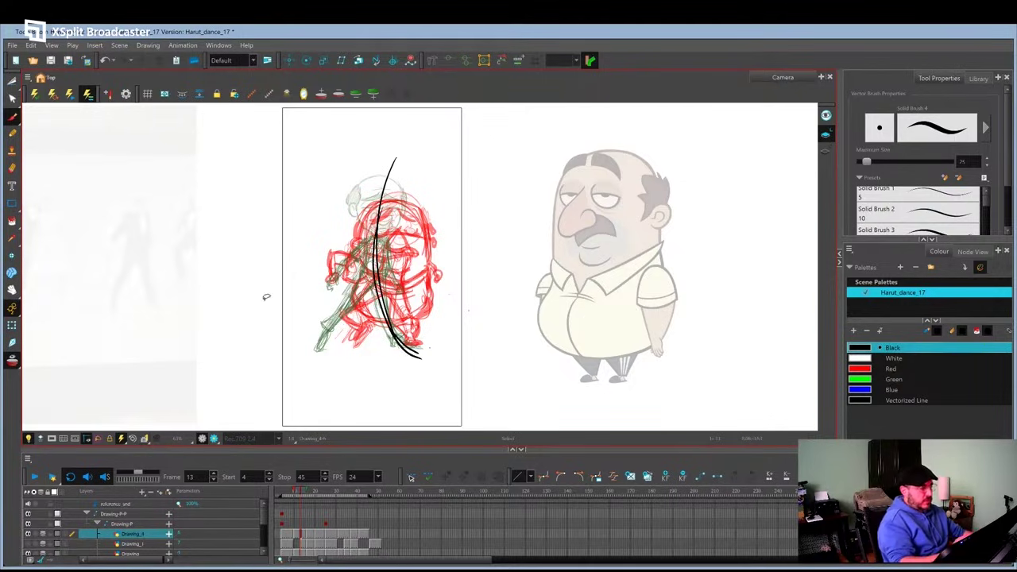
{"action": "left_click_drag", "start_coordinate": [435, 328], "coordinate": [289, 308]}
{"action": "key", "text": "ctrl+z"}
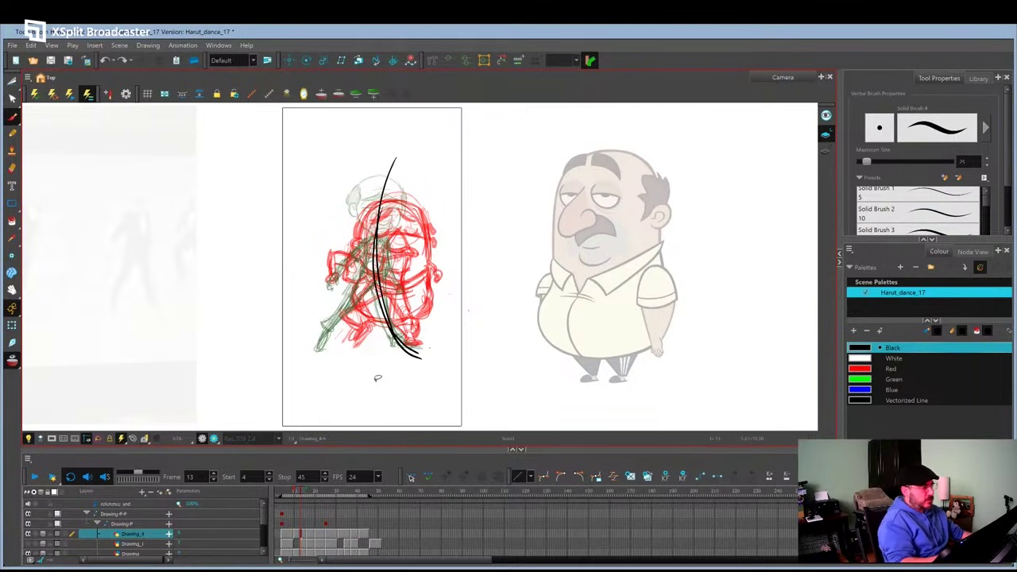
{"action": "key", "text": "ctrl+z"}
{"action": "key", "text": "ctrl+z"}
{"action": "key", "text": "ctrl+z"}
Reduce the onion skin to the Drawing_4 layer and rough in the head dome, body and spread legs on frame 13.
{"action": "key", "text": "alt+o"}
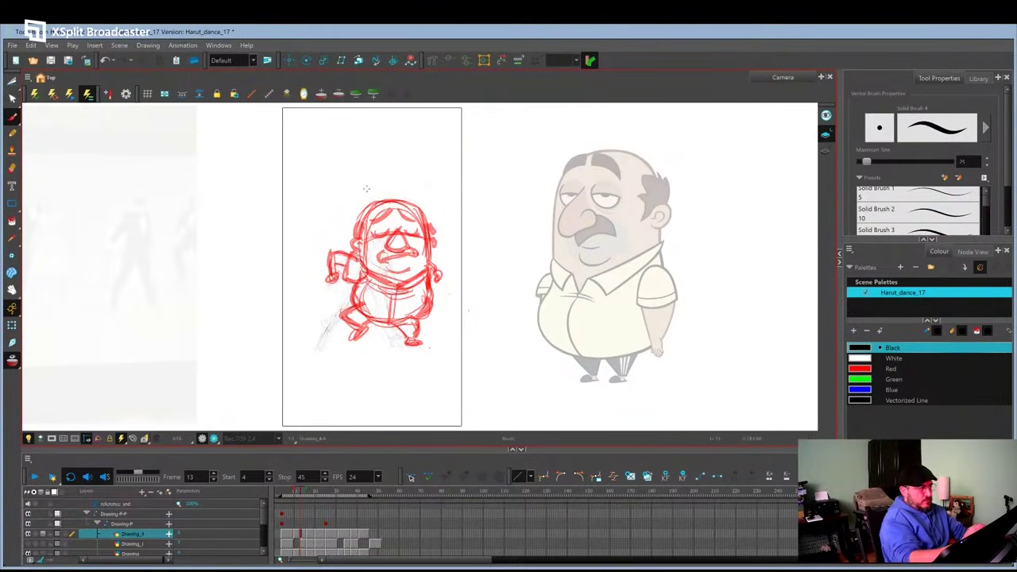
{"action": "left_click_drag", "start_coordinate": [352, 205], "coordinate": [412, 228]}
{"action": "mouse_move", "coordinate": [348, 193]}
{"action": "left_mouse_down"}
{"action": "mouse_move", "coordinate": [409, 269]}
{"action": "mouse_move", "coordinate": [413, 345]}
{"action": "left_mouse_up"}
{"action": "key", "text": "f"}
{"action": "key", "text": "g"}
{"action": "mouse_move", "coordinate": [343, 290]}
{"action": "left_mouse_down"}
{"action": "mouse_move", "coordinate": [320, 349]}
{"action": "mouse_move", "coordinate": [343, 320]}
{"action": "mouse_move", "coordinate": [407, 345]}
{"action": "left_mouse_up"}
{"action": "key", "text": "f"}
{"action": "key", "text": "g"}
{"action": "left_click_drag", "start_coordinate": [380, 309], "coordinate": [411, 345]}
{"action": "left_click_drag", "start_coordinate": [348, 252], "coordinate": [400, 298]}
{"action": "left_click_drag", "start_coordinate": [349, 250], "coordinate": [320, 345]}
{"action": "left_click_drag", "start_coordinate": [406, 264], "coordinate": [403, 301]}
Strengthen the head outline and sketch both arms, one reaching outward and one hanging, on the frame 13 figure.
{"action": "left_click_drag", "start_coordinate": [354, 191], "coordinate": [341, 246]}
{"action": "left_click_drag", "start_coordinate": [344, 222], "coordinate": [410, 195]}
{"action": "left_click_drag", "start_coordinate": [334, 255], "coordinate": [294, 302]}
{"action": "left_click_drag", "start_coordinate": [294, 302], "coordinate": [314, 290]}
{"action": "left_click_drag", "start_coordinate": [332, 267], "coordinate": [313, 296]}
{"action": "left_click_drag", "start_coordinate": [409, 261], "coordinate": [414, 300]}
Copy the rough frame 13 pose's exposure to frame 34 in the mirrored half of Drawing_4.
{"action": "left_click", "coordinate": [305, 536]}
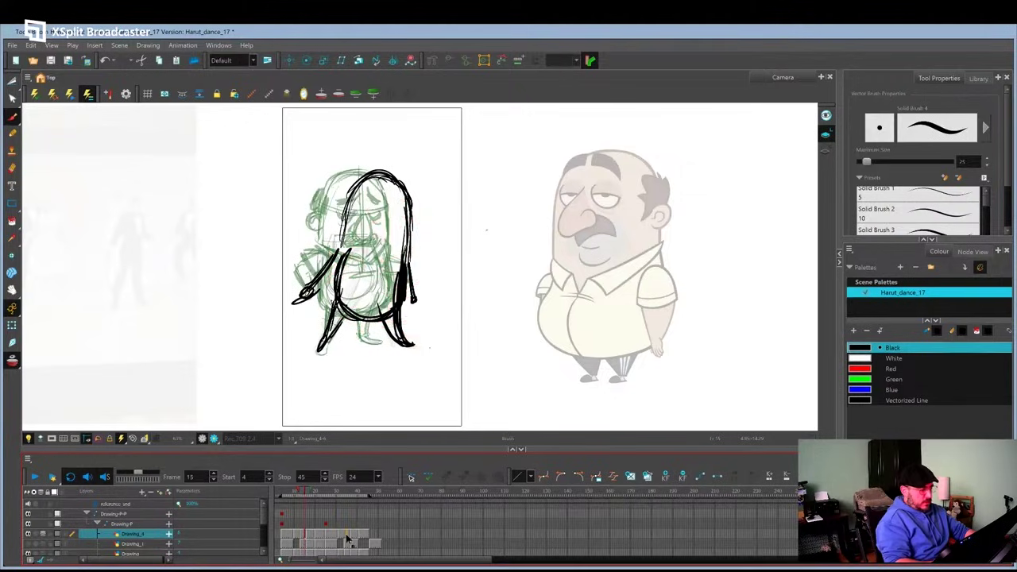
{"action": "left_click", "coordinate": [303, 541]}
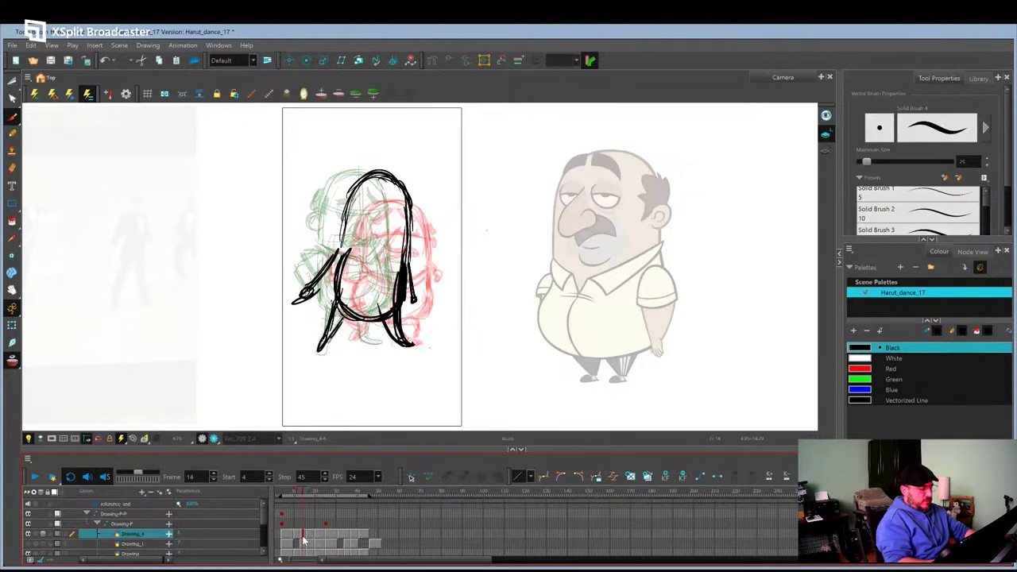
{"action": "left_click", "coordinate": [346, 541]}
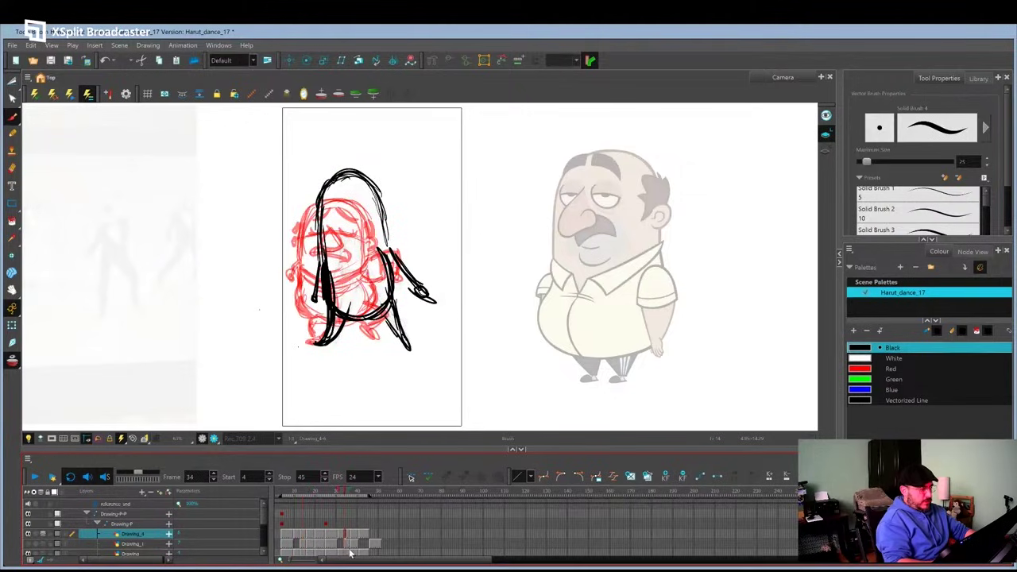
Sketch the centre line, eye line and nose on the frame 13 head, comparing it with the frame 10 pose.
{"action": "left_click", "coordinate": [307, 534]}
{"action": "left_click", "coordinate": [302, 534]}
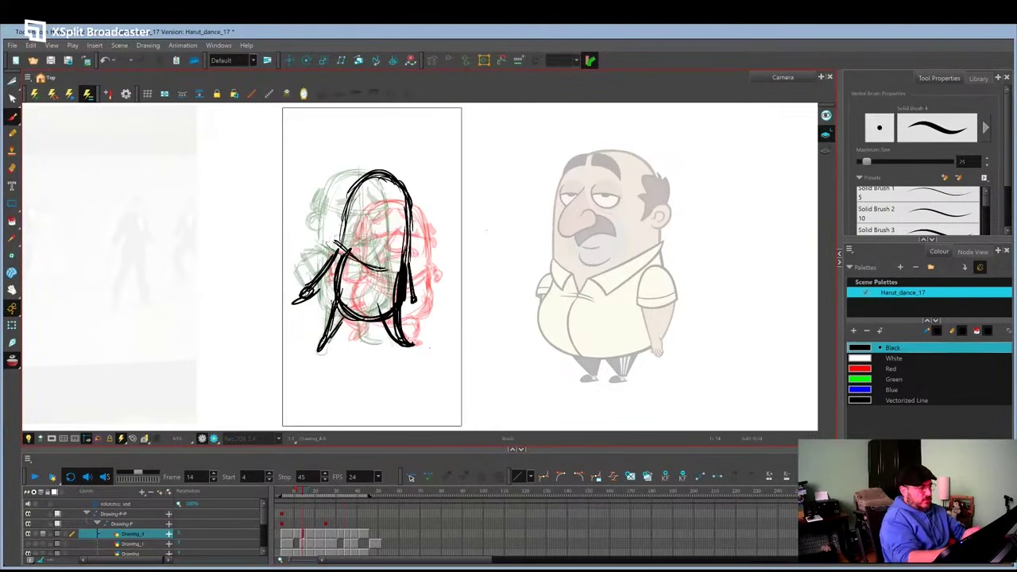
{"action": "key", "text": "comma"}
{"action": "left_click_drag", "start_coordinate": [382, 181], "coordinate": [380, 268]}
{"action": "left_click_drag", "start_coordinate": [379, 216], "coordinate": [378, 246]}
{"action": "key", "text": "comma"}
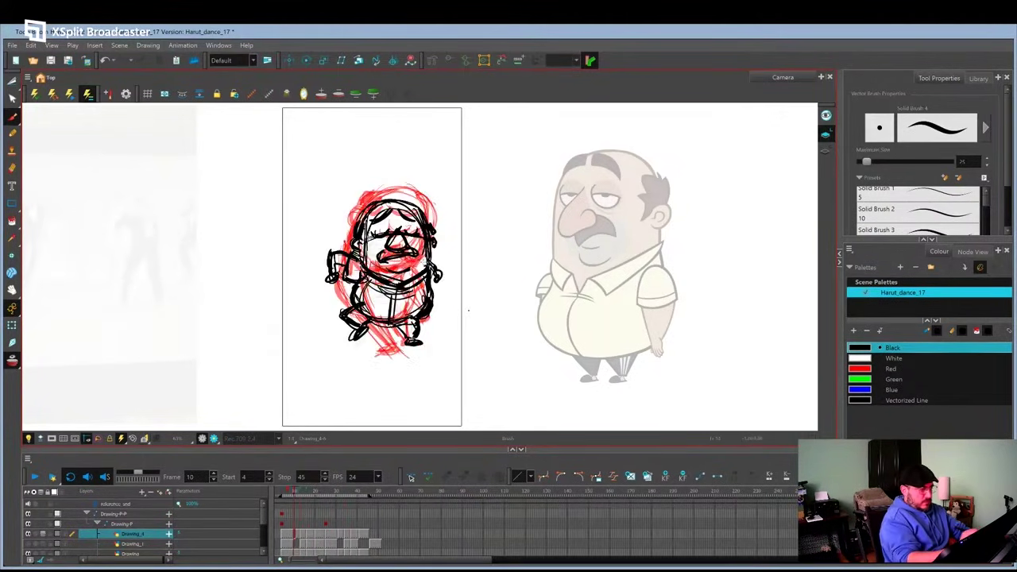
{"action": "key", "text": "period"}
{"action": "mouse_move", "coordinate": [423, 281]}
{"action": "left_mouse_down"}
{"action": "mouse_move", "coordinate": [425, 192]}
{"action": "mouse_move", "coordinate": [419, 213]}
{"action": "mouse_move", "coordinate": [370, 228]}
{"action": "mouse_move", "coordinate": [370, 257]}
{"action": "left_mouse_up"}
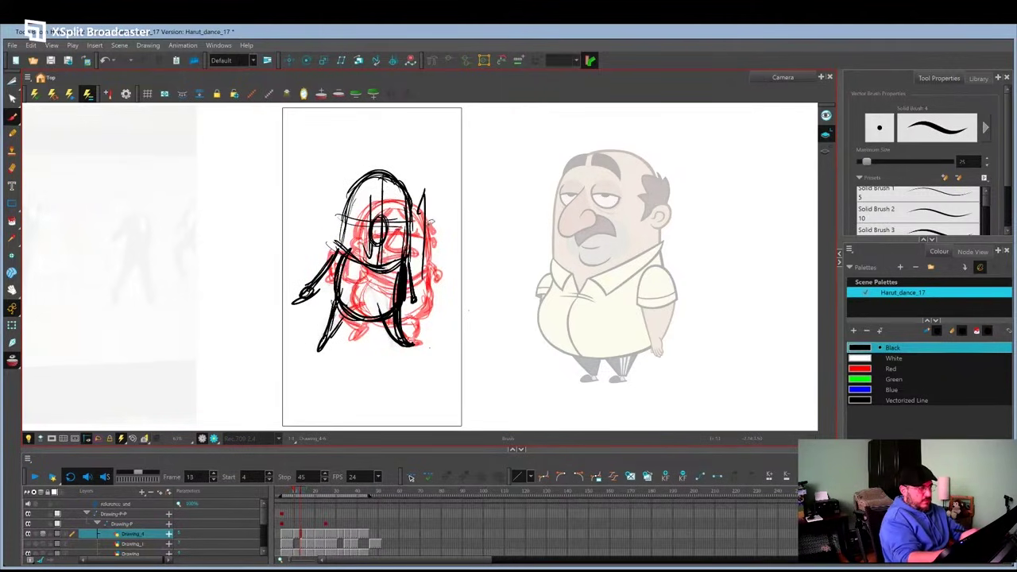
Undo the last strokes beside the head and draw the drooping eyes on the frame 13 face.
{"action": "key", "text": "ctrl+z"}
{"action": "key", "text": "ctrl+z"}
{"action": "key", "text": "ctrl+z"}
{"action": "left_click_drag", "start_coordinate": [356, 216], "coordinate": [402, 216]}
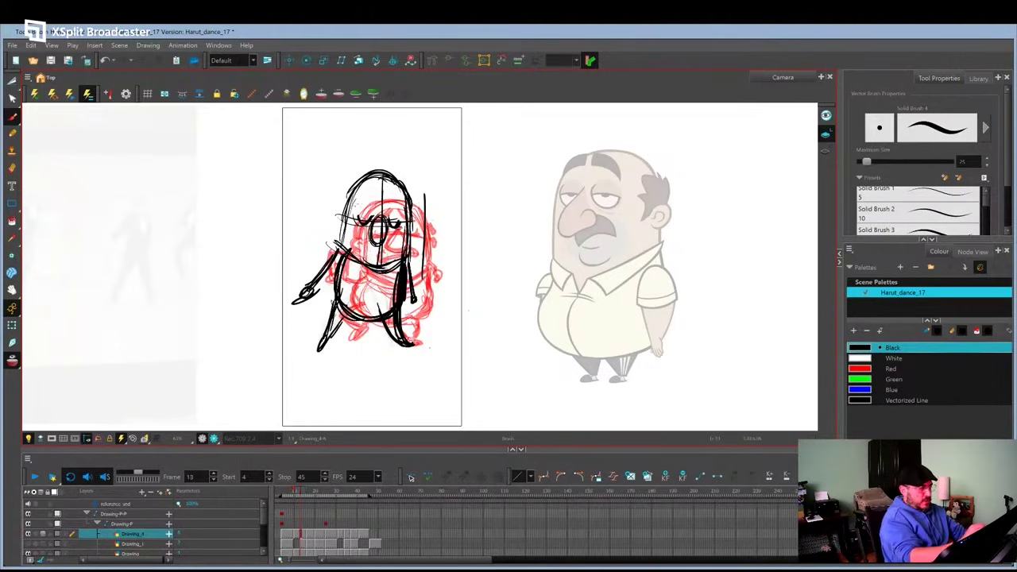
Draw an upward-pointing motion arrow beside the head on the frame 10 pose.
{"action": "key", "text": "comma"}
{"action": "key", "text": "comma"}
{"action": "key", "text": "comma"}
{"action": "mouse_move", "coordinate": [440, 244]}
{"action": "left_mouse_down"}
{"action": "mouse_move", "coordinate": [435, 200]}
{"action": "mouse_move", "coordinate": [429, 210]}
{"action": "mouse_move", "coordinate": [443, 205]}
{"action": "mouse_move", "coordinate": [426, 178]}
{"action": "mouse_move", "coordinate": [431, 212]}
{"action": "left_mouse_up"}
{"action": "key", "text": "g"}
{"action": "key", "text": "f"}
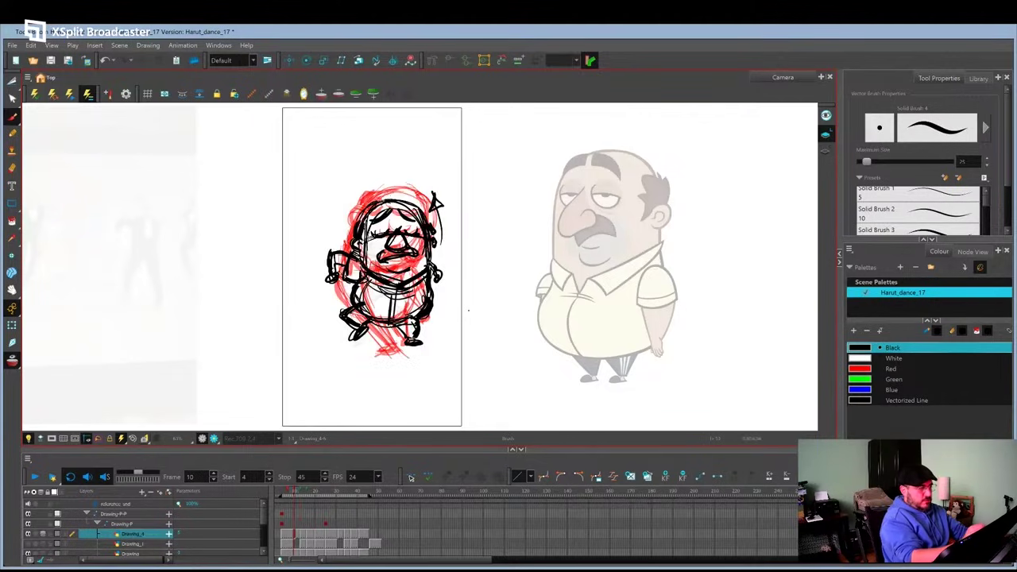
Add slanted eyebrows and a thick moustache to the frame 13 face.
{"action": "key", "text": "g"}
{"action": "mouse_move", "coordinate": [355, 207]}
{"action": "left_mouse_down"}
{"action": "mouse_move", "coordinate": [376, 197]}
{"action": "mouse_move", "coordinate": [399, 210]}
{"action": "left_mouse_up"}
{"action": "key", "text": "f"}
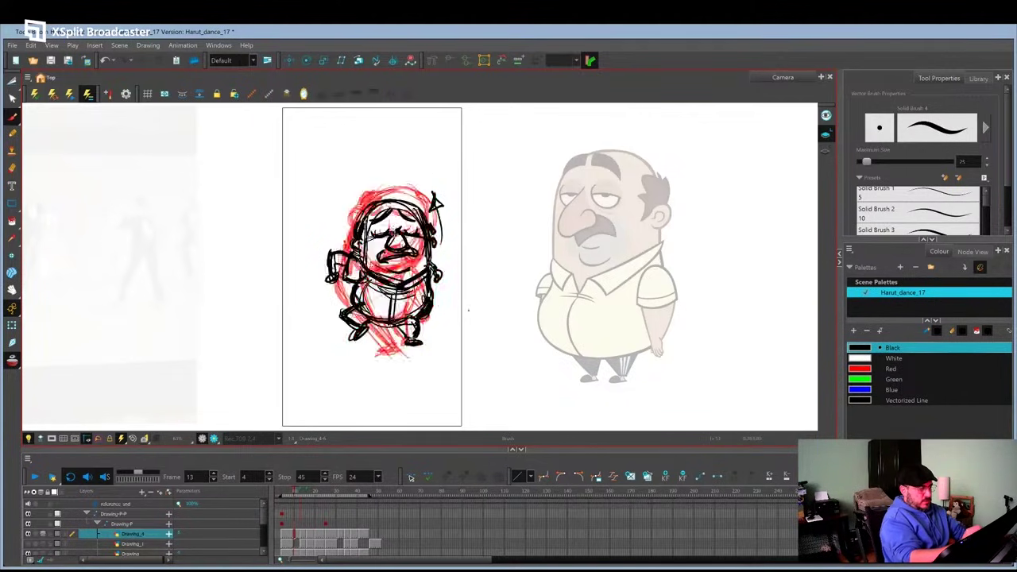
{"action": "key", "text": "g"}
{"action": "mouse_move", "coordinate": [373, 247]}
{"action": "left_mouse_down"}
{"action": "mouse_move", "coordinate": [361, 254]}
{"action": "mouse_move", "coordinate": [392, 253]}
{"action": "left_mouse_up"}
{"action": "left_click_drag", "start_coordinate": [362, 253], "coordinate": [391, 253]}
Rough in the collar, shirt centre line and thicker outstretched arm on the frame 13 figure.
{"action": "mouse_move", "coordinate": [368, 263]}
{"action": "left_mouse_down"}
{"action": "mouse_move", "coordinate": [387, 265]}
{"action": "mouse_move", "coordinate": [373, 319]}
{"action": "mouse_move", "coordinate": [332, 308]}
{"action": "left_mouse_up"}
{"action": "key", "text": "comma"}
{"action": "key", "text": "period"}
{"action": "mouse_move", "coordinate": [351, 282]}
{"action": "left_mouse_down"}
{"action": "mouse_move", "coordinate": [385, 310]}
{"action": "mouse_move", "coordinate": [420, 315]}
{"action": "left_mouse_up"}
{"action": "left_click_drag", "start_coordinate": [294, 302], "coordinate": [340, 253]}
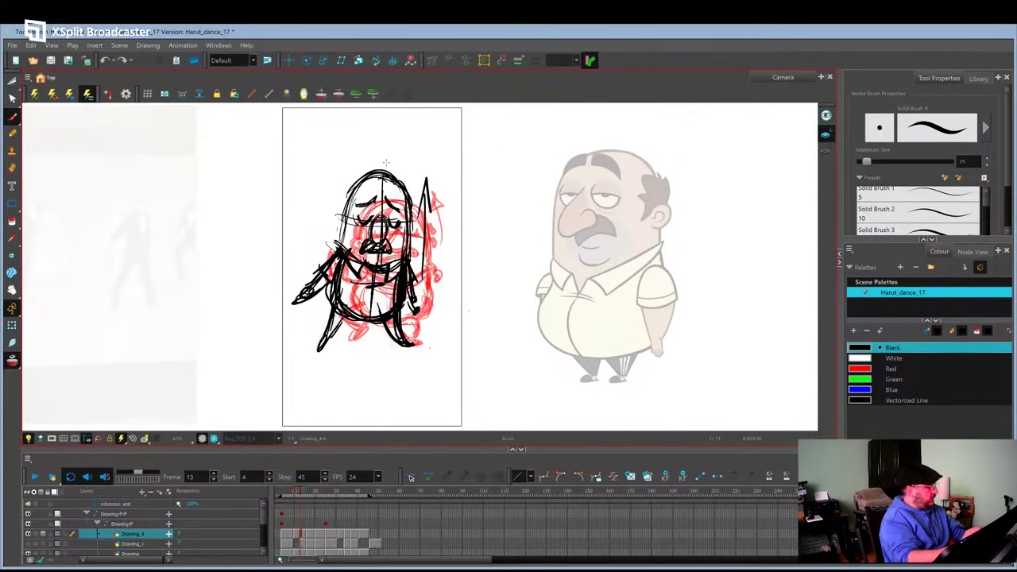
Sketch the side hair and ears on both sides of the frame 13 head.
{"action": "key", "text": "comma"}
{"action": "key", "text": "period"}
{"action": "left_click_drag", "start_coordinate": [342, 208], "coordinate": [341, 227]}
{"action": "left_click_drag", "start_coordinate": [412, 216], "coordinate": [411, 233]}
Select the whole frame 13 figure with the Cutter tool and scale it slightly taller and narrower.
{"action": "key", "text": "comma"}
{"action": "key", "text": "alt+t"}
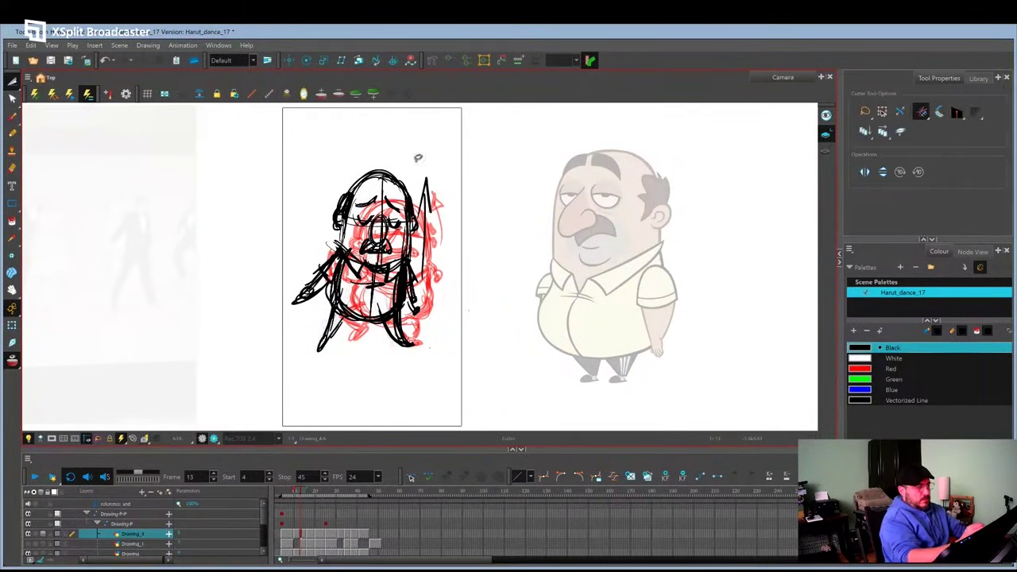
{"action": "key", "text": "period"}
{"action": "left_click_drag", "start_coordinate": [438, 139], "coordinate": [474, 249]}
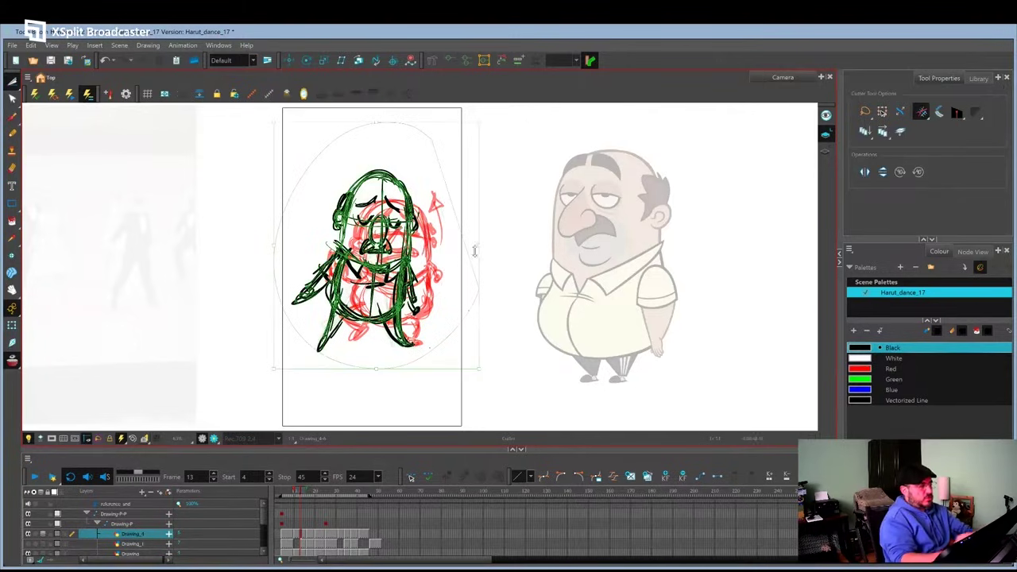
{"action": "left_click_drag", "start_coordinate": [374, 125], "coordinate": [375, 114]}
{"action": "left_click_drag", "start_coordinate": [430, 257], "coordinate": [429, 256]}
{"action": "left_click_drag", "start_coordinate": [289, 257], "coordinate": [294, 257]}
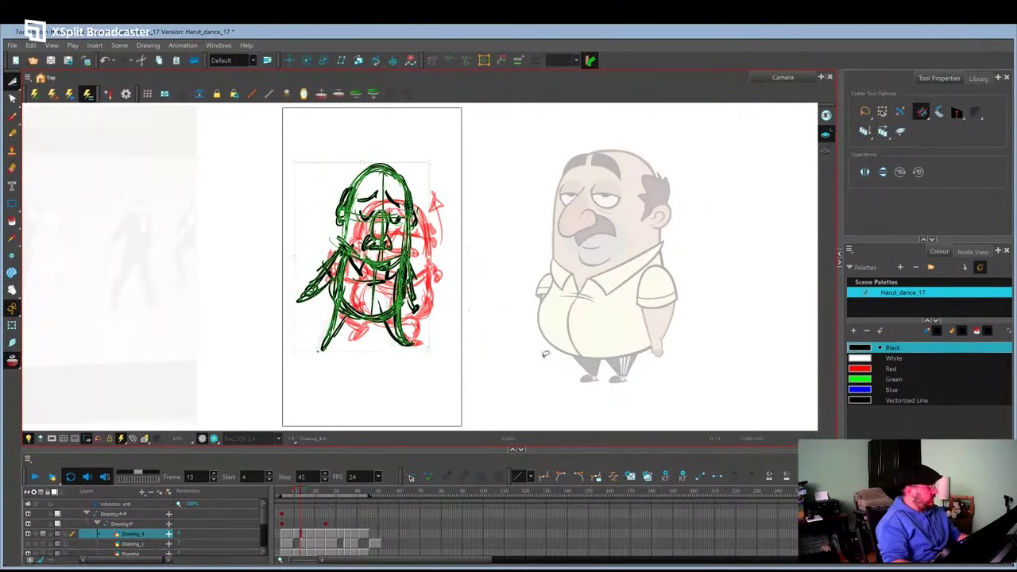
Select the upper part of the frame 13 figure, shift it slightly left and flip through the neighbouring poses.
{"action": "key", "text": "period"}
{"action": "key", "text": "comma"}
{"action": "key", "text": "period"}
{"action": "key", "text": "comma"}
{"action": "mouse_move", "coordinate": [412, 128]}
{"action": "left_mouse_down"}
{"action": "mouse_move", "coordinate": [449, 303]}
{"action": "mouse_move", "coordinate": [395, 120]}
{"action": "left_mouse_up"}
{"action": "left_click_drag", "start_coordinate": [396, 162], "coordinate": [390, 162]}
{"action": "key", "text": "g"}
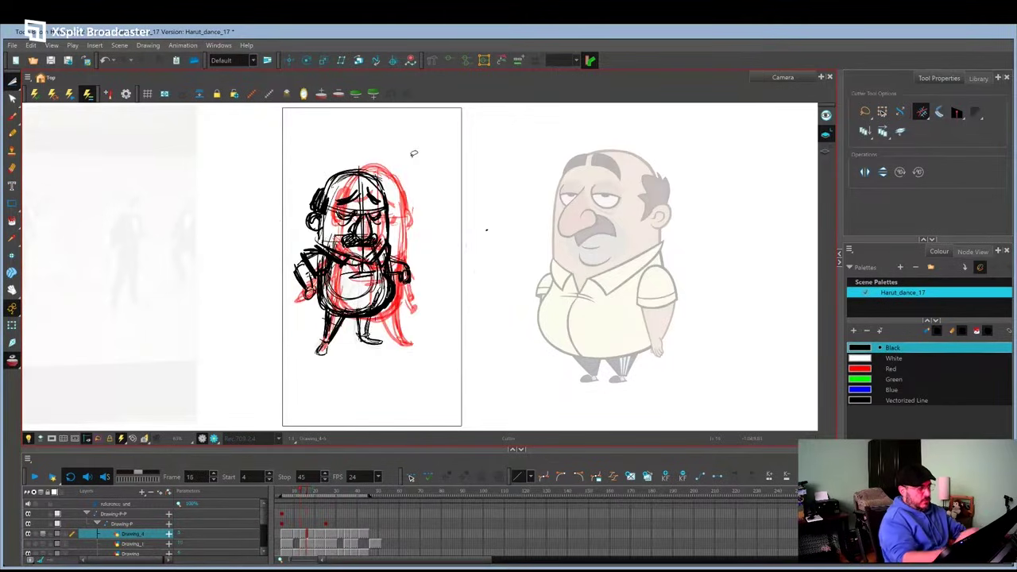
{"action": "key", "text": "g"}
{"action": "key", "text": "f"}
{"action": "key", "text": "g"}
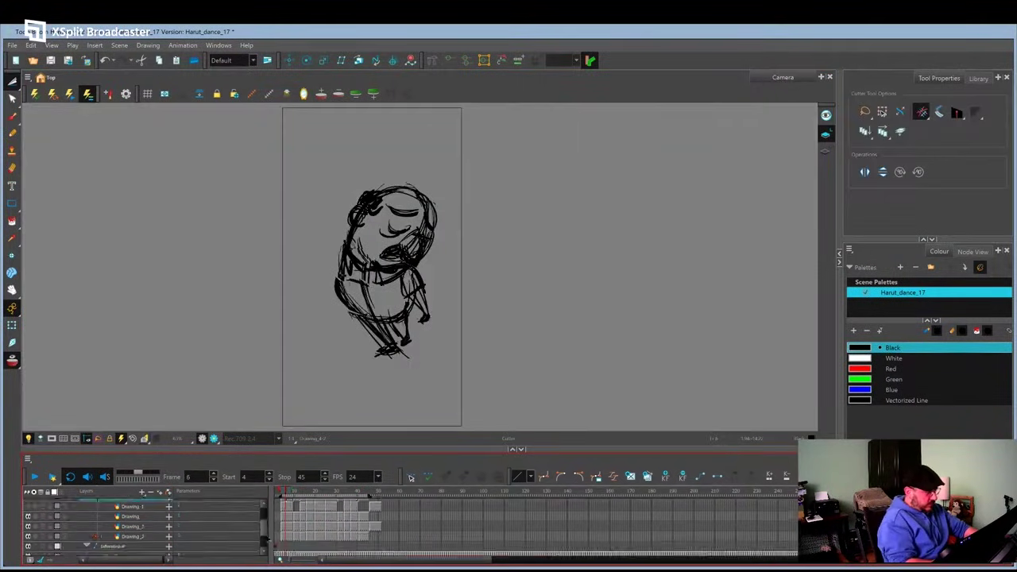
Enable the Colour-Card layer as a white backdrop and play the rough animation.
{"action": "scroll", "coordinate": [249, 541], "scroll_direction": "down", "scroll_amount": 3}
{"action": "left_click", "coordinate": [35, 530]}
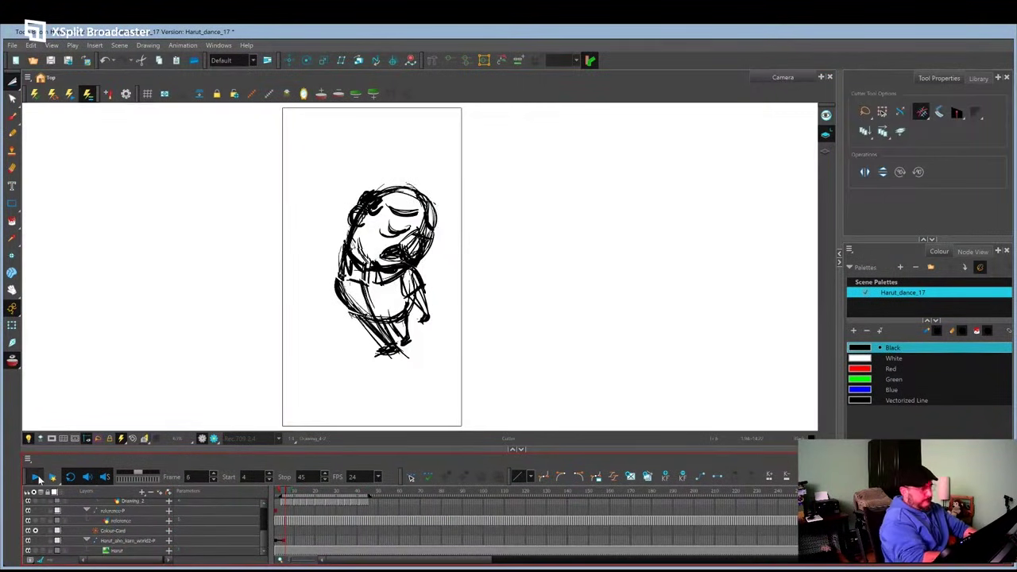
{"action": "left_click", "coordinate": [34, 477]}
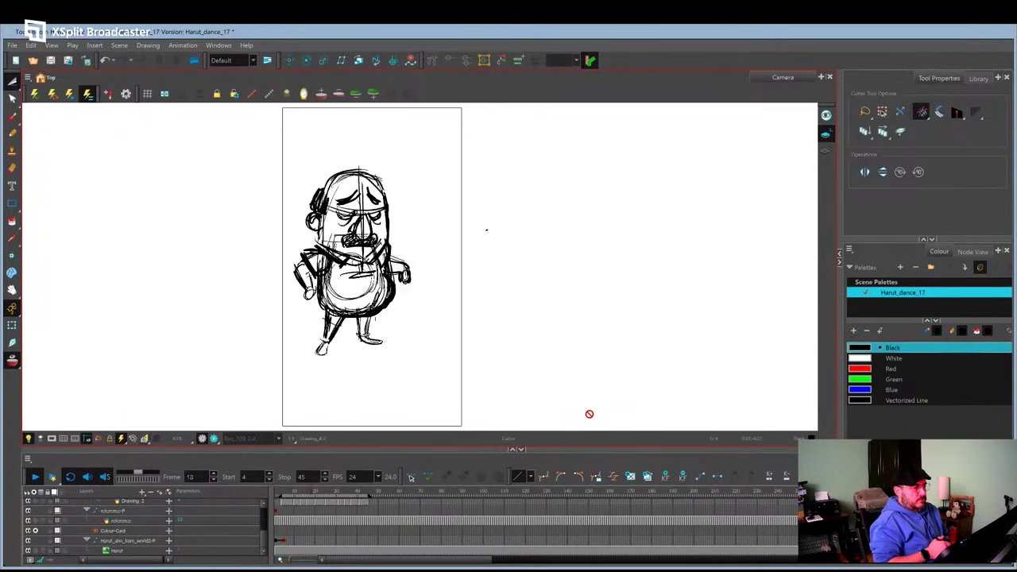
Turn off the onion skin and replay the Drawing_4 roughs.
{"action": "left_click", "coordinate": [286, 534]}
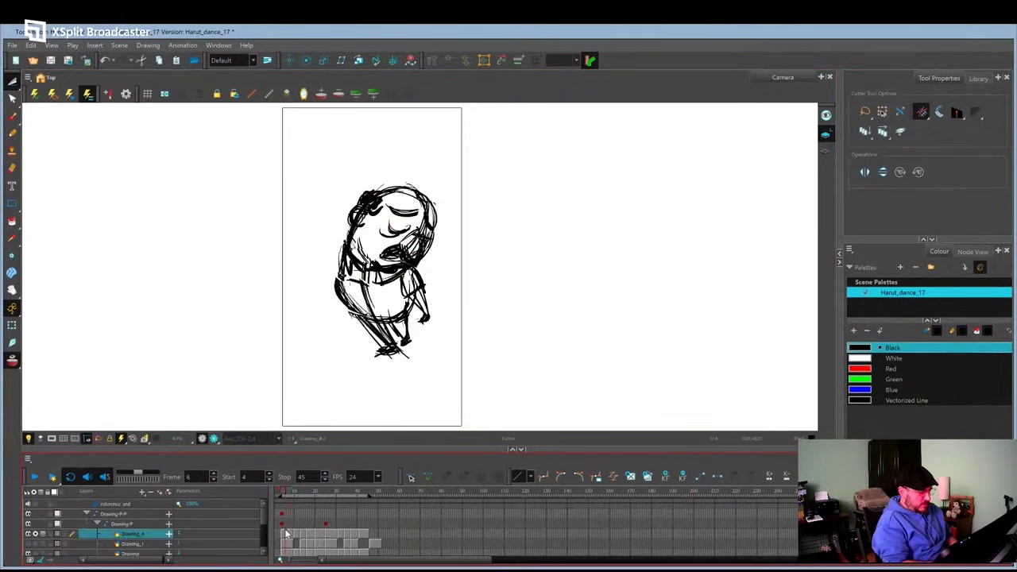
{"action": "left_click", "coordinate": [13, 359]}
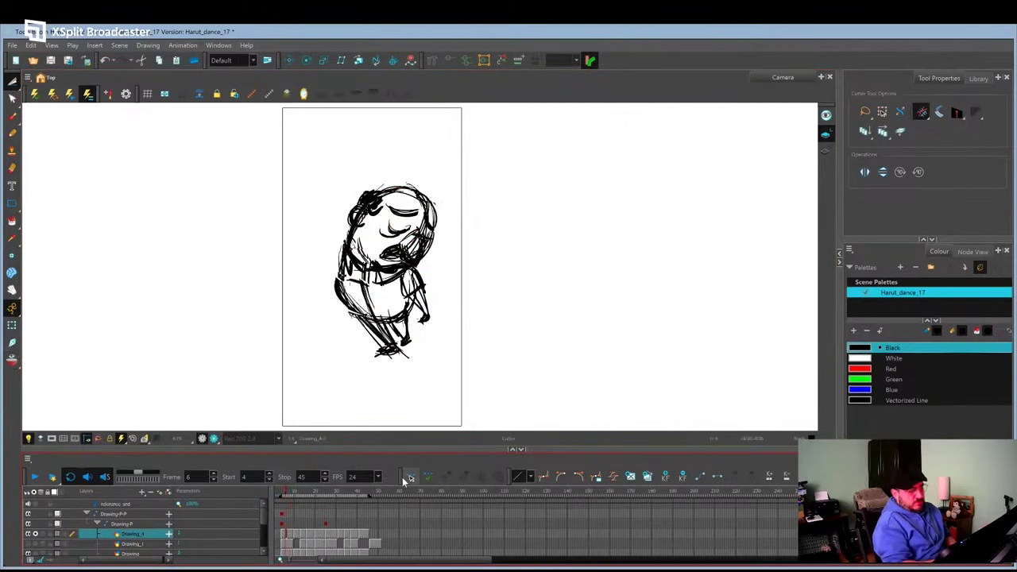
{"action": "left_click", "coordinate": [338, 525]}
{"action": "left_click", "coordinate": [340, 534]}
{"action": "left_click", "coordinate": [35, 477]}
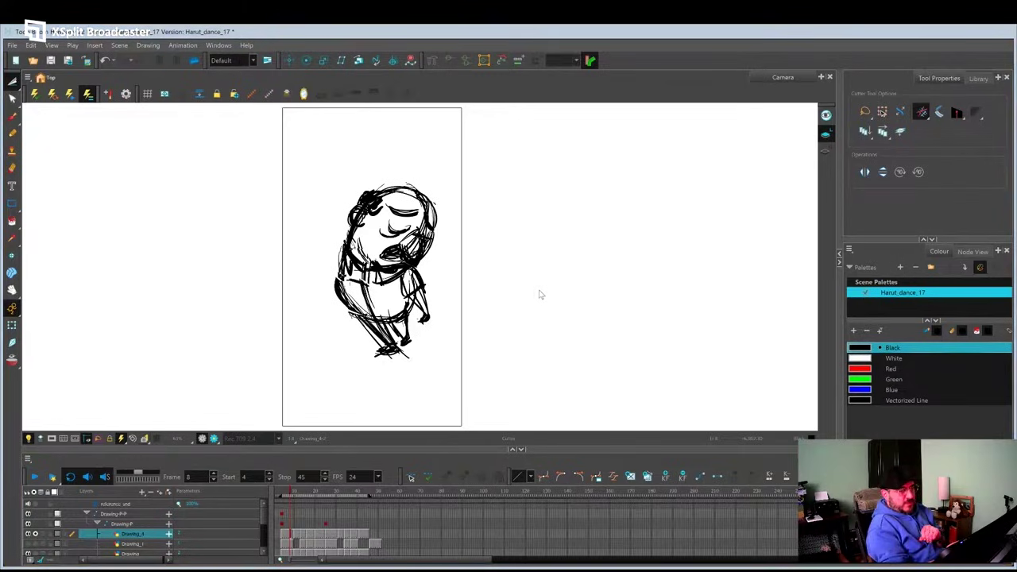
Add a new bitmap layer named Drawing_5 and set its brush colour to red.
{"action": "key", "text": "ctrl+r"}
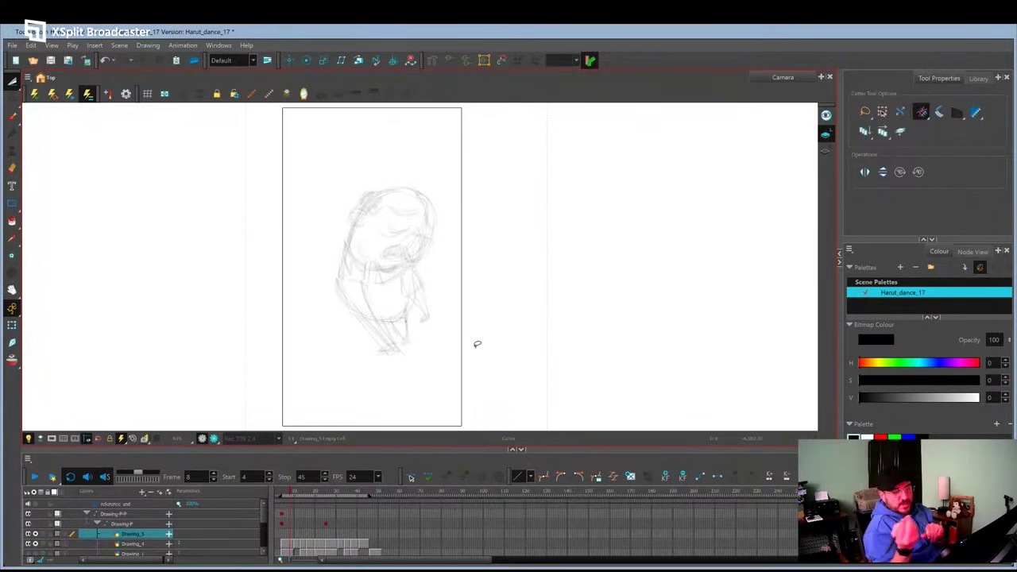
{"action": "left_click", "coordinate": [881, 437]}
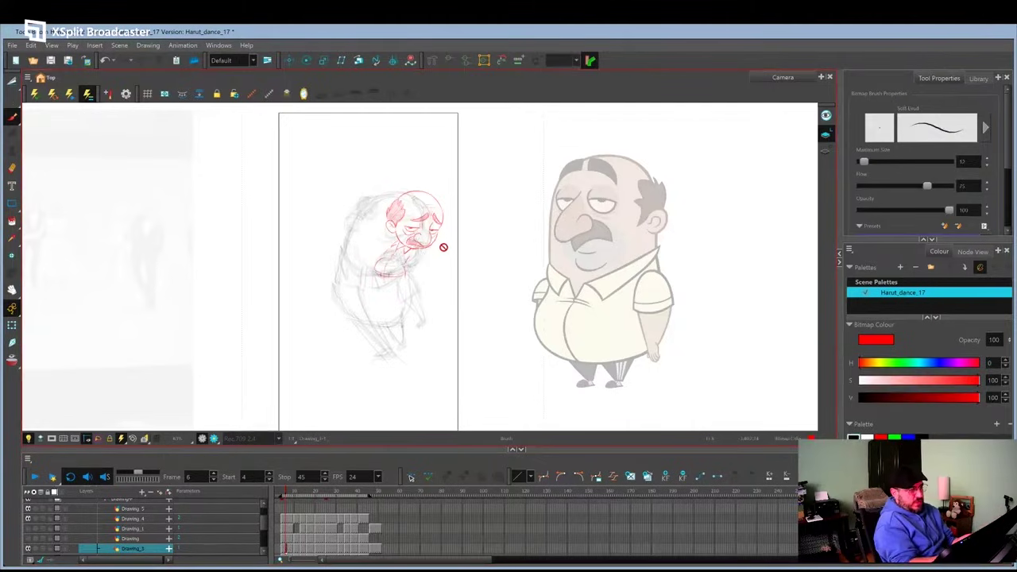
{"action": "left_click", "coordinate": [285, 545]}
{"action": "left_click_drag", "start_coordinate": [427, 254], "coordinate": [449, 255]}
{"action": "mouse_move", "coordinate": [442, 247]}
{"action": "left_mouse_down"}
{"action": "mouse_move", "coordinate": [443, 263]}
{"action": "mouse_move", "coordinate": [442, 246]}
{"action": "left_mouse_up"}
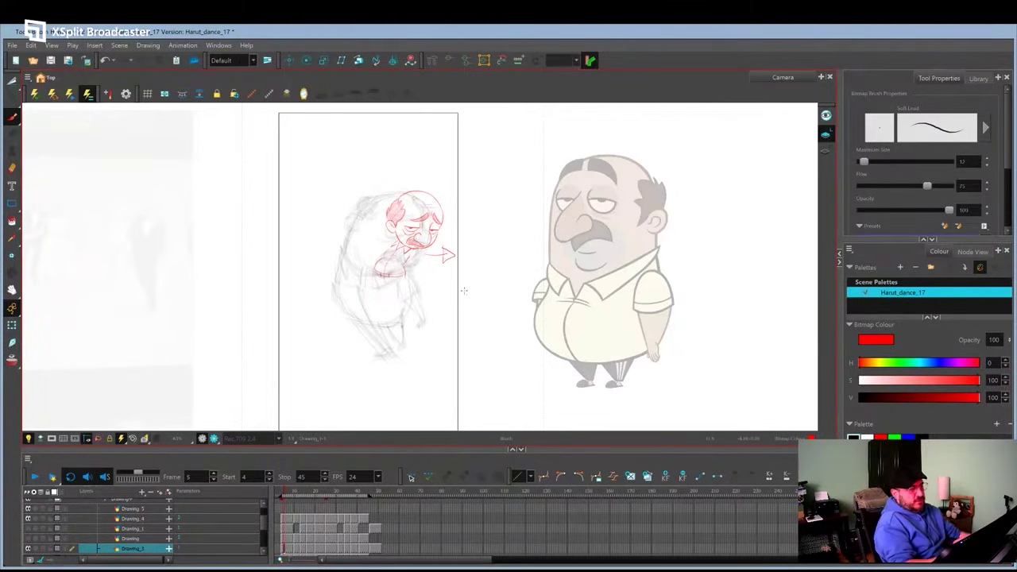
{"action": "key", "text": "ctrl+z"}
{"action": "key", "text": "ctrl+z"}
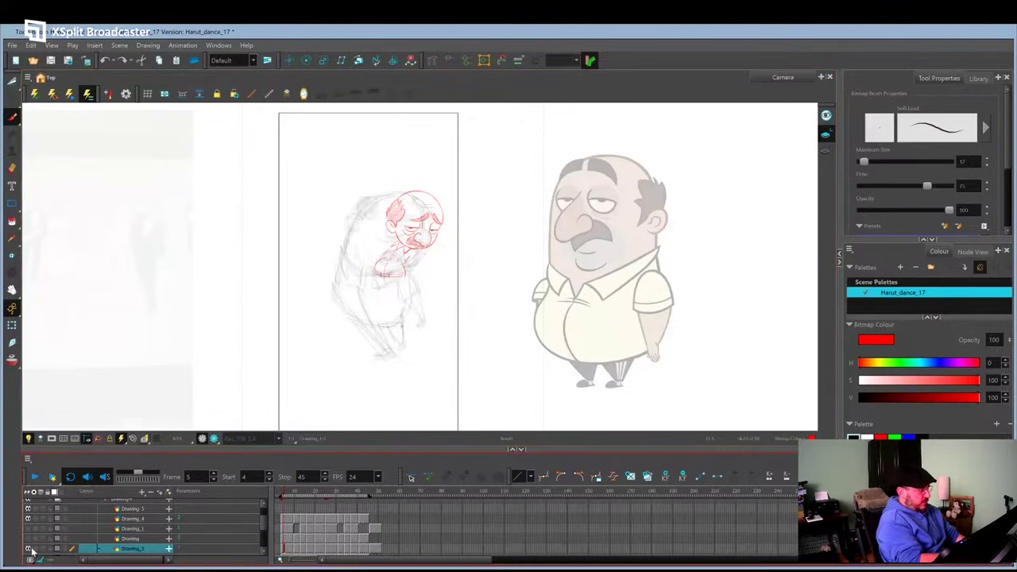
Hide the Drawing_3 layer, make Drawing_5 active at frame 4 and move the character reference closer to the camera frame.
{"action": "left_click", "coordinate": [28, 549]}
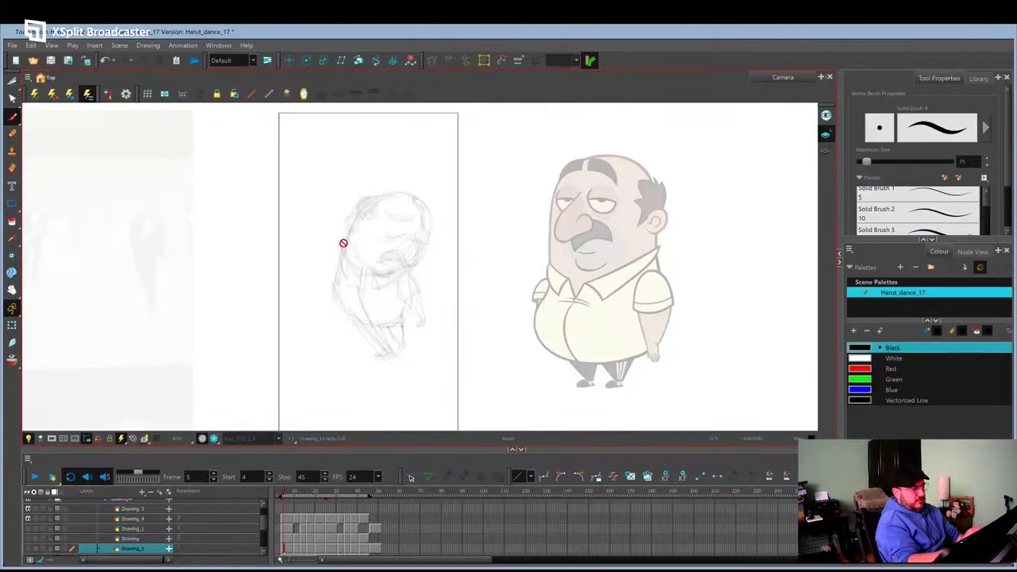
{"action": "scroll", "coordinate": [265, 525], "scroll_direction": "up", "scroll_amount": 3}
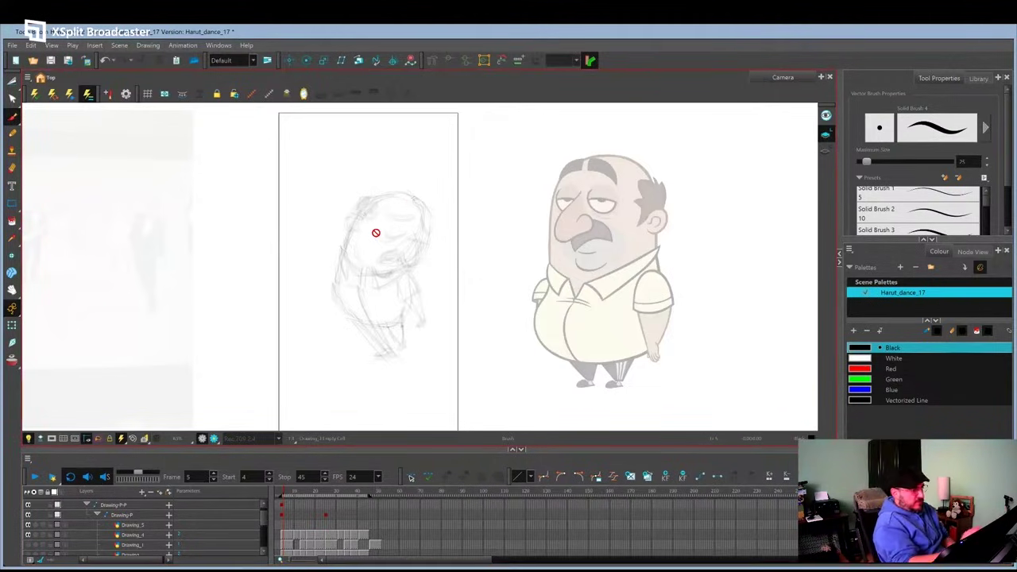
{"action": "left_click", "coordinate": [281, 527]}
{"action": "key", "text": "alt+s"}
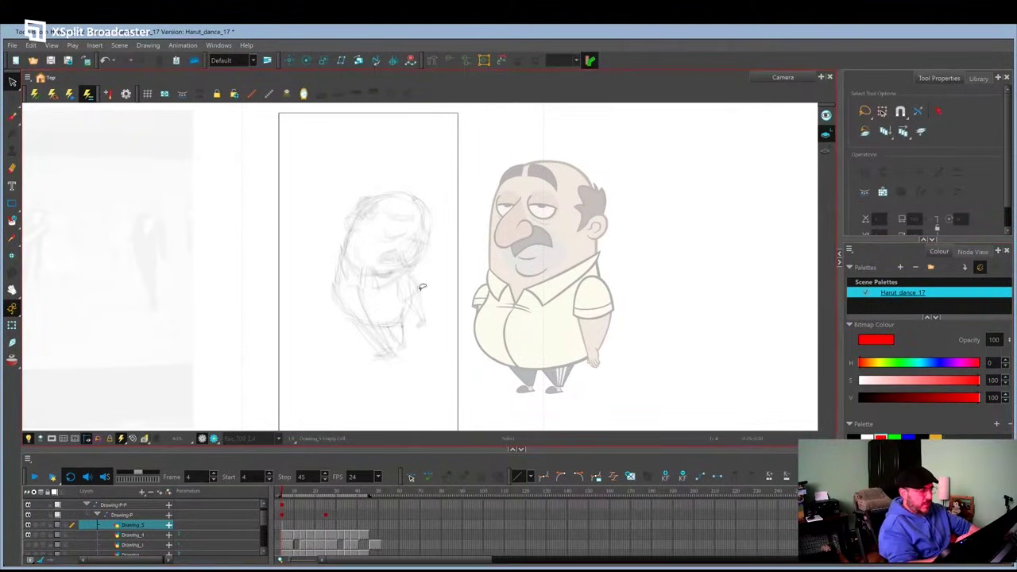
Draw the rounded belly outline in red on frame 4 of Drawing_5, following the faded rough.
{"action": "scroll", "coordinate": [434, 302], "scroll_direction": "up", "scroll_amount": 3}
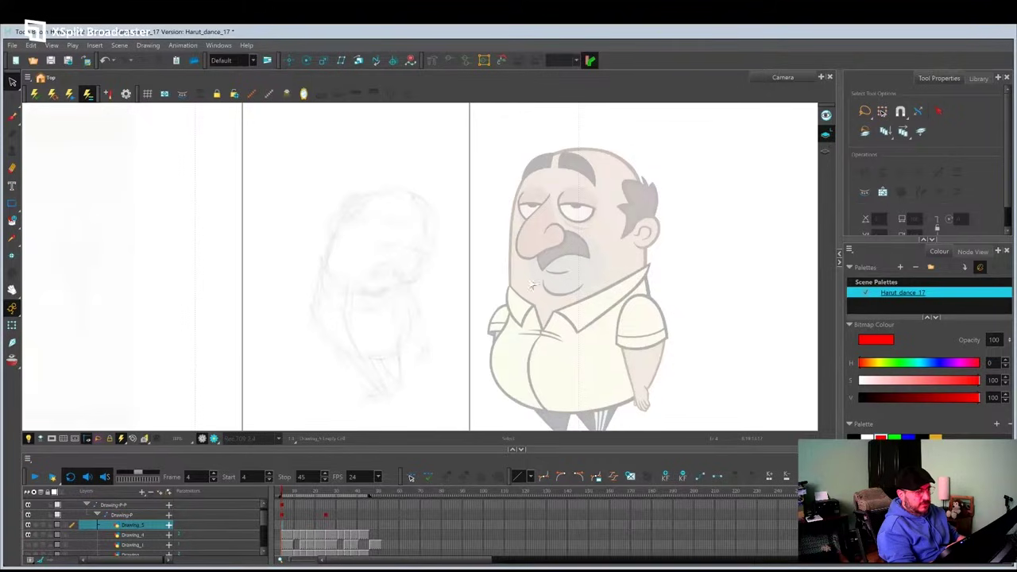
{"action": "key", "text": "alt+b"}
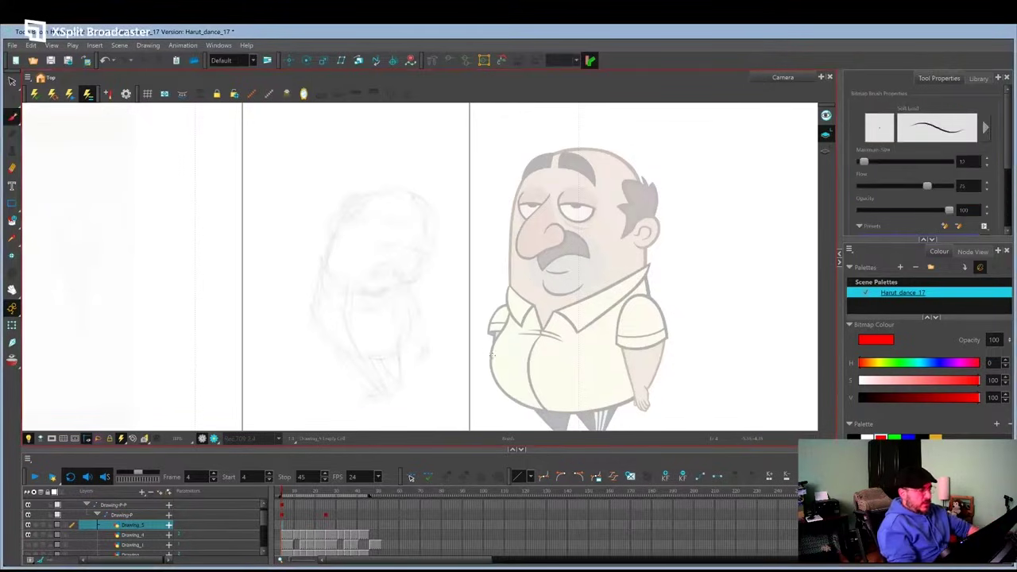
{"action": "key", "text": "2"}
{"action": "left_click_drag", "start_coordinate": [432, 357], "coordinate": [445, 329]}
{"action": "left_click_drag", "start_coordinate": [430, 398], "coordinate": [408, 402]}
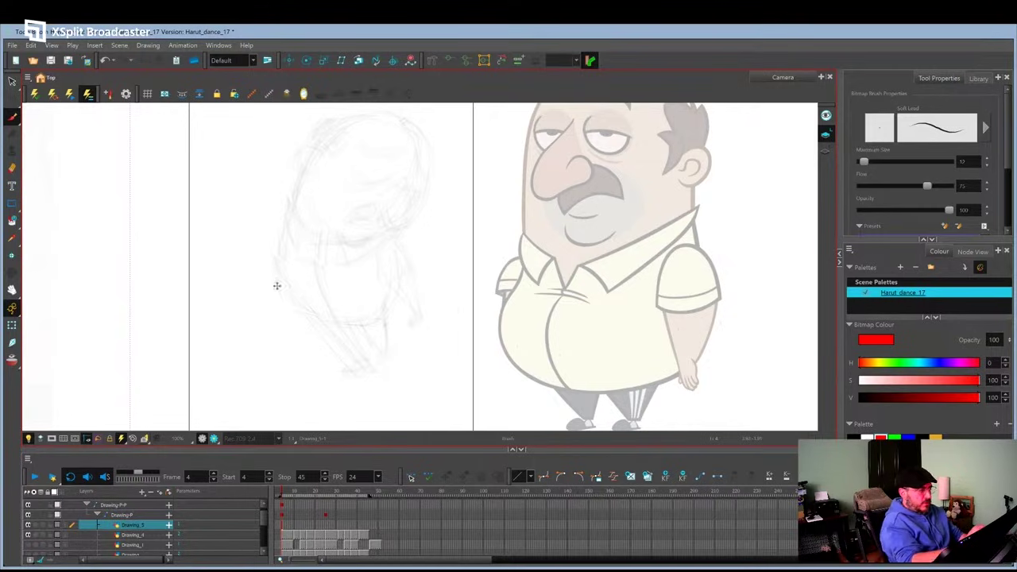
{"action": "mouse_move", "coordinate": [279, 262]}
{"action": "left_mouse_down"}
{"action": "mouse_move", "coordinate": [310, 317]}
{"action": "mouse_move", "coordinate": [278, 278]}
{"action": "mouse_move", "coordinate": [293, 310]}
{"action": "mouse_move", "coordinate": [275, 268]}
{"action": "left_mouse_up"}
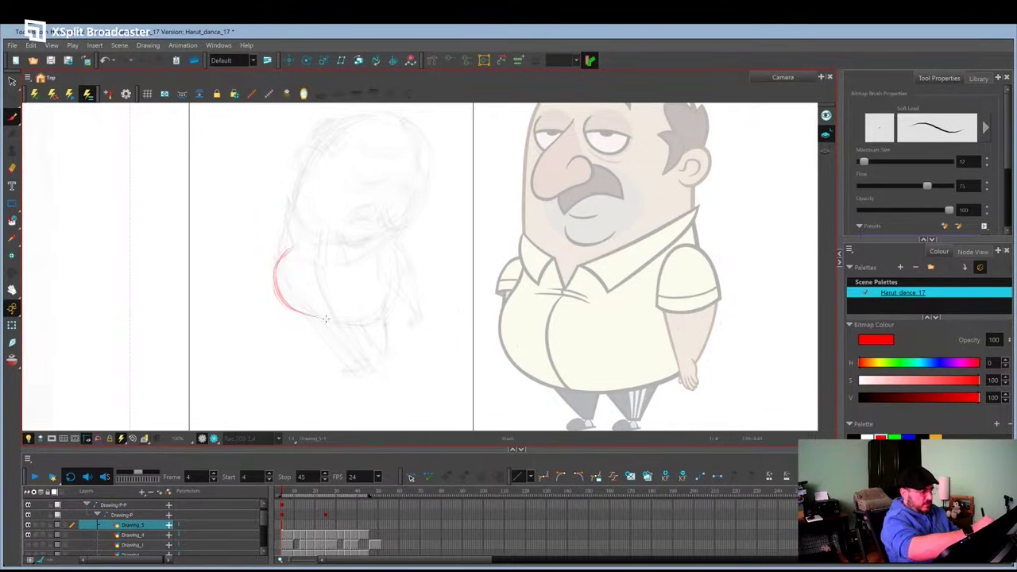
{"action": "left_click_drag", "start_coordinate": [346, 319], "coordinate": [397, 290]}
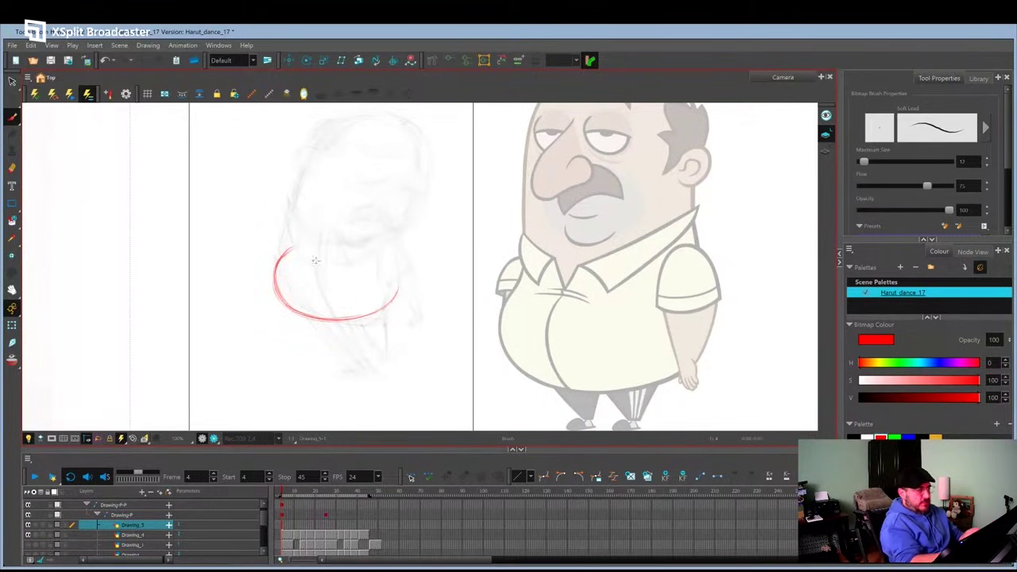
{"action": "left_click_drag", "start_coordinate": [395, 255], "coordinate": [400, 284]}
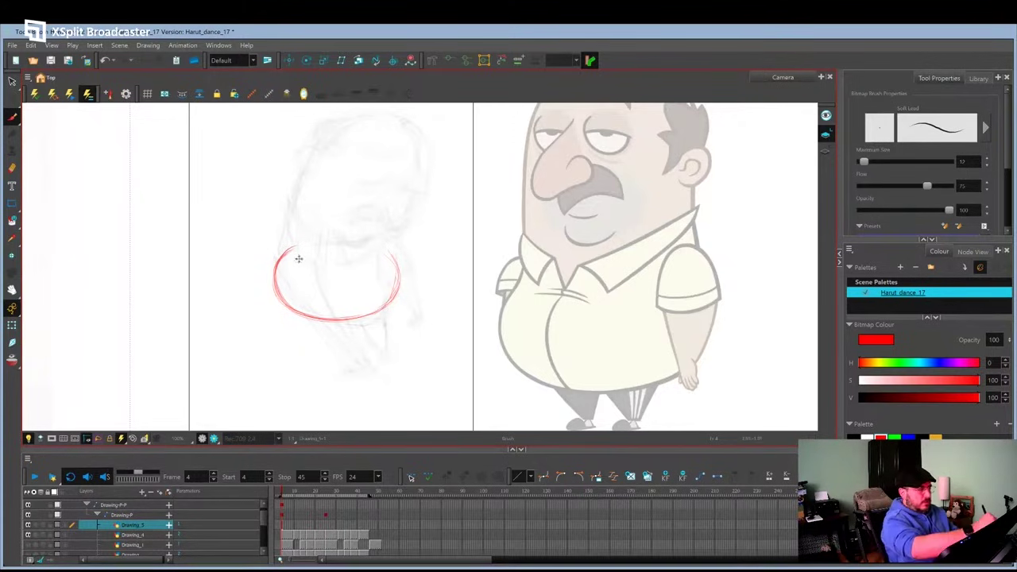
Draw the shirt creases on the belly and both legs with shoes on the frame 4 figure.
{"action": "mouse_move", "coordinate": [299, 258]}
{"action": "left_mouse_down"}
{"action": "mouse_move", "coordinate": [331, 270]}
{"action": "mouse_move", "coordinate": [318, 314]}
{"action": "mouse_move", "coordinate": [353, 359]}
{"action": "left_mouse_up"}
{"action": "mouse_move", "coordinate": [351, 324]}
{"action": "left_mouse_down"}
{"action": "mouse_move", "coordinate": [363, 359]}
{"action": "mouse_move", "coordinate": [364, 320]}
{"action": "left_mouse_up"}
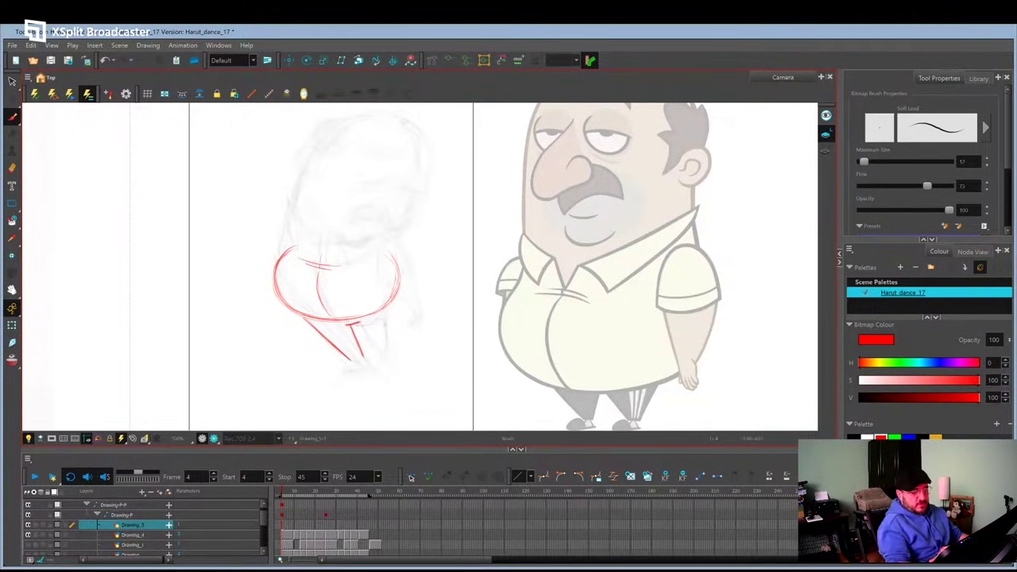
{"action": "left_click_drag", "start_coordinate": [548, 377], "coordinate": [579, 415]}
{"action": "left_click_drag", "start_coordinate": [602, 370], "coordinate": [594, 423]}
{"action": "key", "text": "ctrl+z"}
{"action": "key", "text": "ctrl+z"}
{"action": "mouse_move", "coordinate": [351, 324]}
{"action": "left_mouse_down"}
{"action": "mouse_move", "coordinate": [384, 322]}
{"action": "mouse_move", "coordinate": [379, 351]}
{"action": "left_mouse_up"}
{"action": "left_click_drag", "start_coordinate": [386, 302], "coordinate": [386, 347]}
{"action": "mouse_move", "coordinate": [377, 352]}
{"action": "left_mouse_down"}
{"action": "mouse_move", "coordinate": [388, 348]}
{"action": "mouse_move", "coordinate": [345, 367]}
{"action": "mouse_move", "coordinate": [370, 367]}
{"action": "mouse_move", "coordinate": [358, 373]}
{"action": "left_mouse_up"}
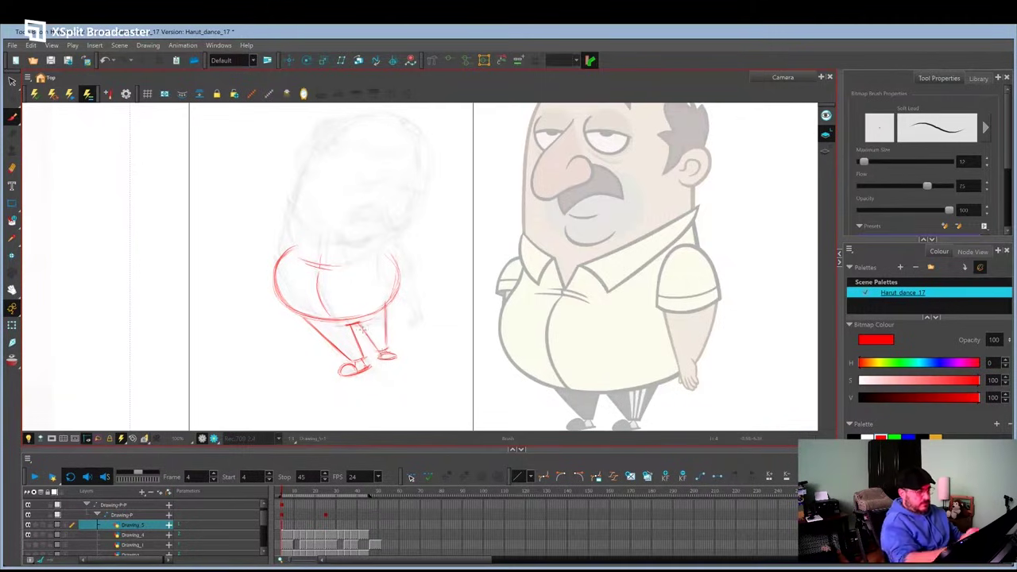
Draw the pointed shirt collar, shoulders and sleeve above the belly on frame 4.
{"action": "scroll", "coordinate": [319, 362], "scroll_direction": "up", "scroll_amount": 2}
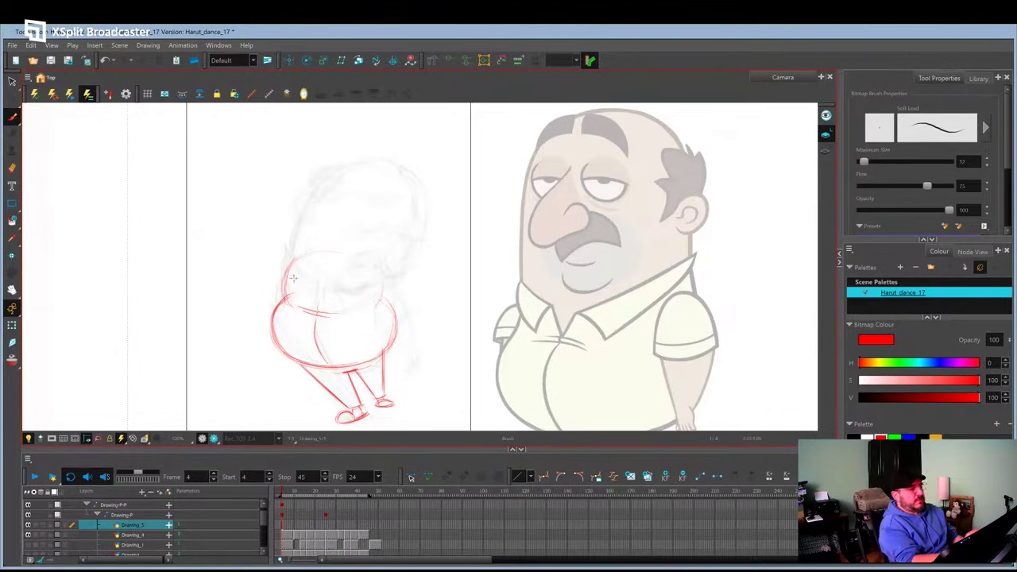
{"action": "mouse_move", "coordinate": [293, 278]}
{"action": "left_mouse_down"}
{"action": "mouse_move", "coordinate": [338, 248]}
{"action": "mouse_move", "coordinate": [370, 261]}
{"action": "mouse_move", "coordinate": [411, 316]}
{"action": "left_mouse_up"}
{"action": "left_click_drag", "start_coordinate": [377, 300], "coordinate": [381, 334]}
{"action": "mouse_move", "coordinate": [294, 266]}
{"action": "left_mouse_down"}
{"action": "mouse_move", "coordinate": [382, 274]}
{"action": "mouse_move", "coordinate": [317, 306]}
{"action": "left_mouse_up"}
{"action": "mouse_move", "coordinate": [317, 306]}
{"action": "left_mouse_down"}
{"action": "mouse_move", "coordinate": [337, 291]}
{"action": "mouse_move", "coordinate": [343, 314]}
{"action": "left_mouse_up"}
{"action": "left_click_drag", "start_coordinate": [340, 292], "coordinate": [390, 281]}
{"action": "left_click_drag", "start_coordinate": [291, 255], "coordinate": [304, 278]}
{"action": "left_click_drag", "start_coordinate": [289, 256], "coordinate": [293, 296]}
{"action": "mouse_move", "coordinate": [354, 290]}
{"action": "left_mouse_down"}
{"action": "mouse_move", "coordinate": [387, 282]}
{"action": "mouse_move", "coordinate": [341, 315]}
{"action": "left_mouse_up"}
Draw the hanging forearm and hand below the sleeve on the frame 4 figure.
{"action": "mouse_move", "coordinate": [382, 332]}
{"action": "left_mouse_down"}
{"action": "mouse_move", "coordinate": [413, 313]}
{"action": "mouse_move", "coordinate": [418, 361]}
{"action": "left_mouse_up"}
{"action": "mouse_move", "coordinate": [386, 332]}
{"action": "left_mouse_down"}
{"action": "mouse_move", "coordinate": [412, 357]}
{"action": "mouse_move", "coordinate": [403, 371]}
{"action": "left_mouse_up"}
{"action": "left_click_drag", "start_coordinate": [414, 367], "coordinate": [410, 377]}
Outline the jaw and rounded head, and add the ear and side hair on the frame 4 figure.
{"action": "mouse_move", "coordinate": [301, 229]}
{"action": "left_mouse_down"}
{"action": "mouse_move", "coordinate": [291, 265]}
{"action": "mouse_move", "coordinate": [329, 285]}
{"action": "left_mouse_up"}
{"action": "mouse_move", "coordinate": [309, 251]}
{"action": "left_mouse_down"}
{"action": "mouse_move", "coordinate": [330, 285]}
{"action": "mouse_move", "coordinate": [377, 293]}
{"action": "mouse_move", "coordinate": [415, 256]}
{"action": "mouse_move", "coordinate": [383, 290]}
{"action": "left_mouse_up"}
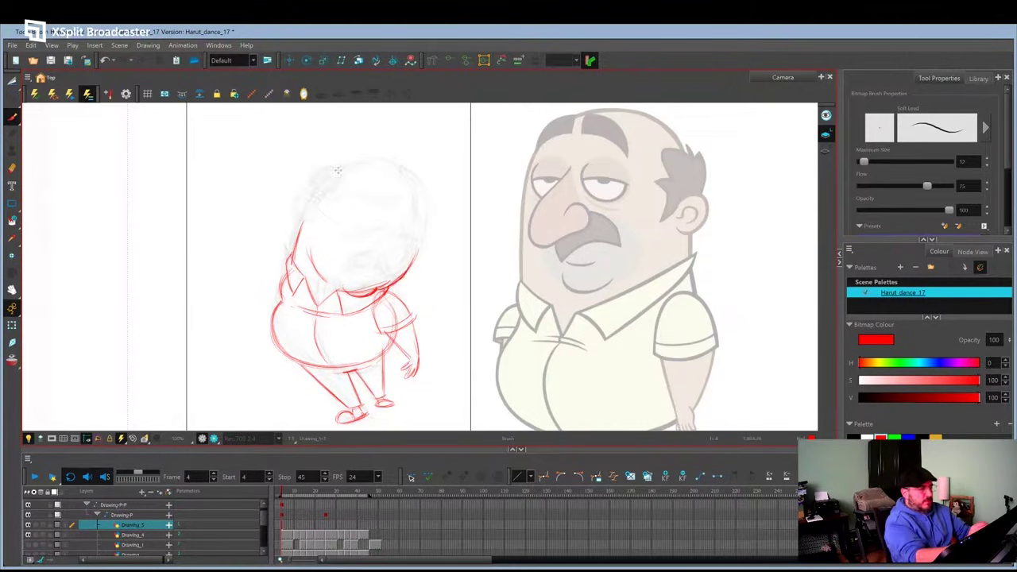
{"action": "mouse_move", "coordinate": [308, 201]}
{"action": "left_mouse_down"}
{"action": "mouse_move", "coordinate": [391, 164]}
{"action": "mouse_move", "coordinate": [424, 238]}
{"action": "left_mouse_up"}
{"action": "mouse_move", "coordinate": [377, 164]}
{"action": "left_mouse_down"}
{"action": "mouse_move", "coordinate": [326, 170]}
{"action": "mouse_move", "coordinate": [310, 219]}
{"action": "left_mouse_up"}
{"action": "mouse_move", "coordinate": [302, 199]}
{"action": "left_mouse_down"}
{"action": "mouse_move", "coordinate": [324, 165]}
{"action": "mouse_move", "coordinate": [333, 186]}
{"action": "left_mouse_up"}
{"action": "mouse_move", "coordinate": [339, 188]}
{"action": "left_mouse_down"}
{"action": "mouse_move", "coordinate": [318, 183]}
{"action": "mouse_move", "coordinate": [325, 168]}
{"action": "left_mouse_up"}
{"action": "left_click_drag", "start_coordinate": [314, 177], "coordinate": [334, 169]}
Draw a curved guideline across the face, the closed near eye and the bulbous nose on the frame 4 figure.
{"action": "left_click_drag", "start_coordinate": [318, 211], "coordinate": [409, 245]}
{"action": "left_click_drag", "start_coordinate": [348, 222], "coordinate": [382, 224]}
{"action": "left_click_drag", "start_coordinate": [362, 210], "coordinate": [383, 213]}
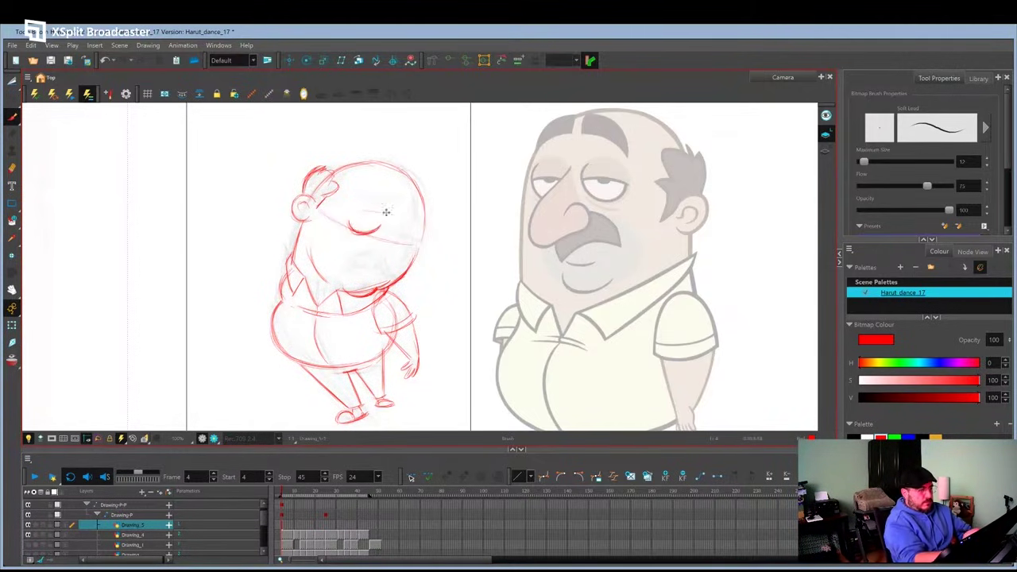
{"action": "key", "text": "c"}
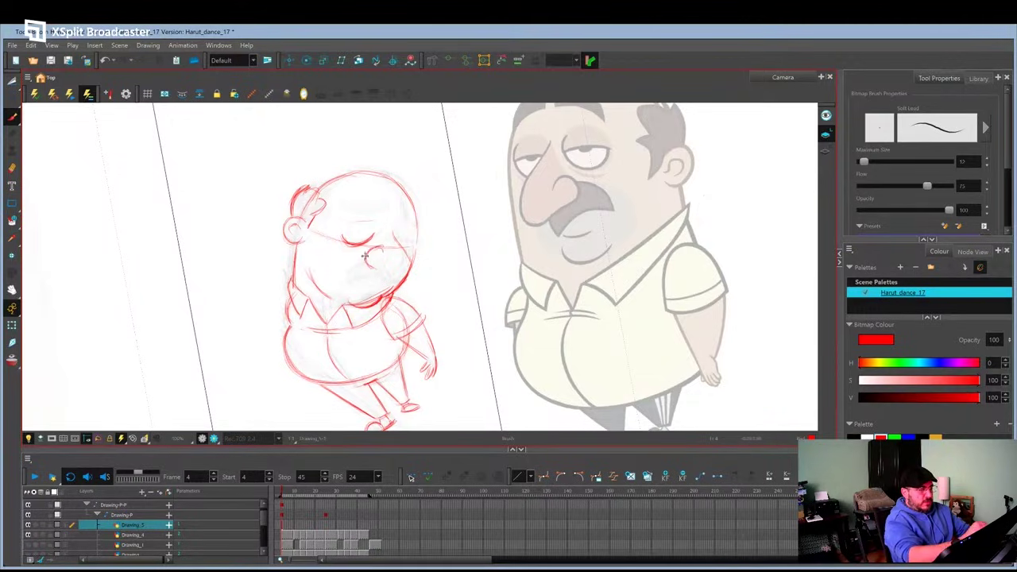
{"action": "left_click_drag", "start_coordinate": [378, 250], "coordinate": [375, 266]}
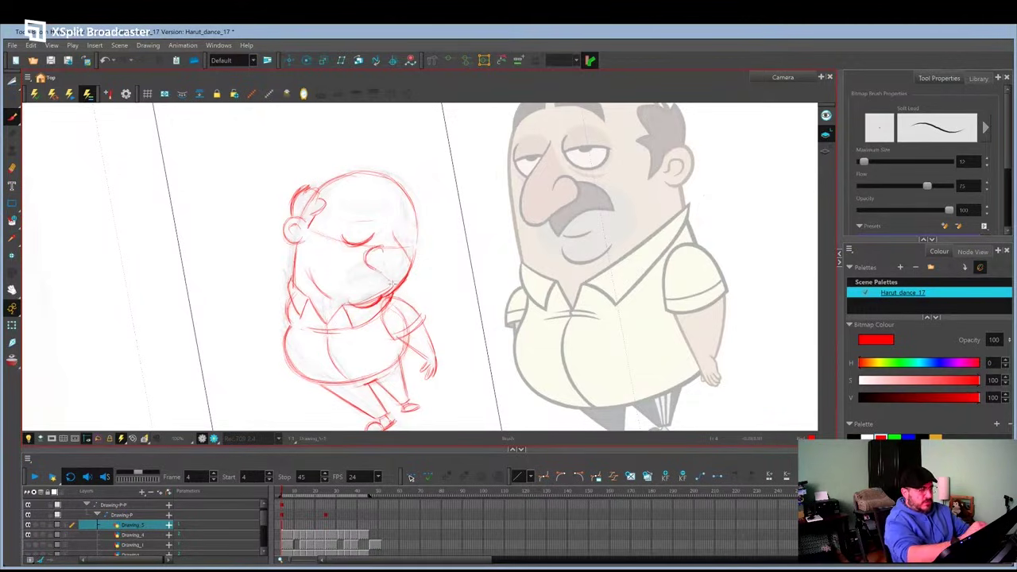
{"action": "left_click_drag", "start_coordinate": [427, 360], "coordinate": [411, 360]}
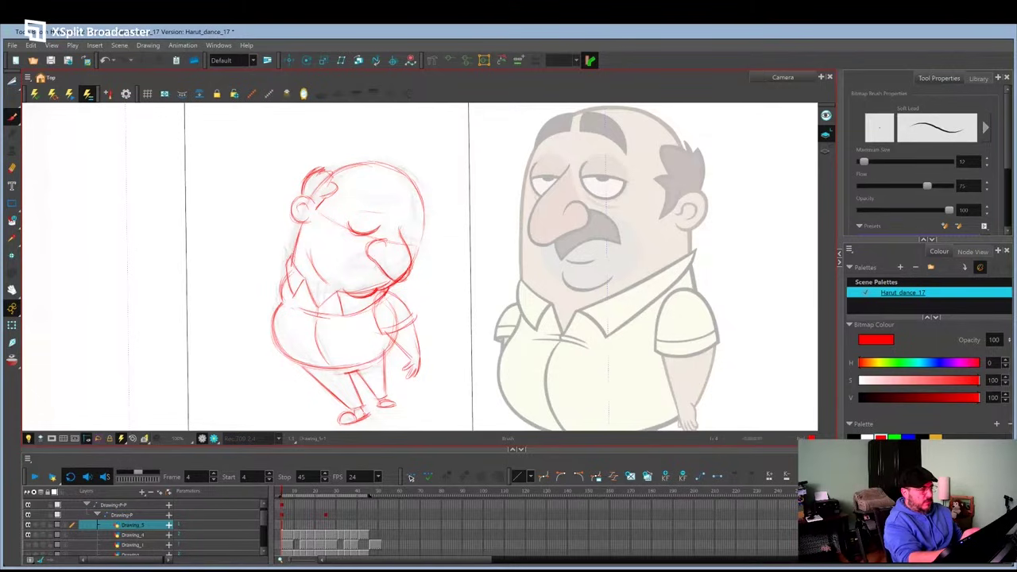
Draw the drooping moustache and mouth under the nose, and add the closed far eye.
{"action": "key", "text": "c"}
{"action": "mouse_move", "coordinate": [368, 263]}
{"action": "left_mouse_down"}
{"action": "mouse_move", "coordinate": [350, 293]}
{"action": "mouse_move", "coordinate": [397, 289]}
{"action": "mouse_move", "coordinate": [383, 297]}
{"action": "left_mouse_up"}
{"action": "left_click_drag", "start_coordinate": [397, 249], "coordinate": [414, 238]}
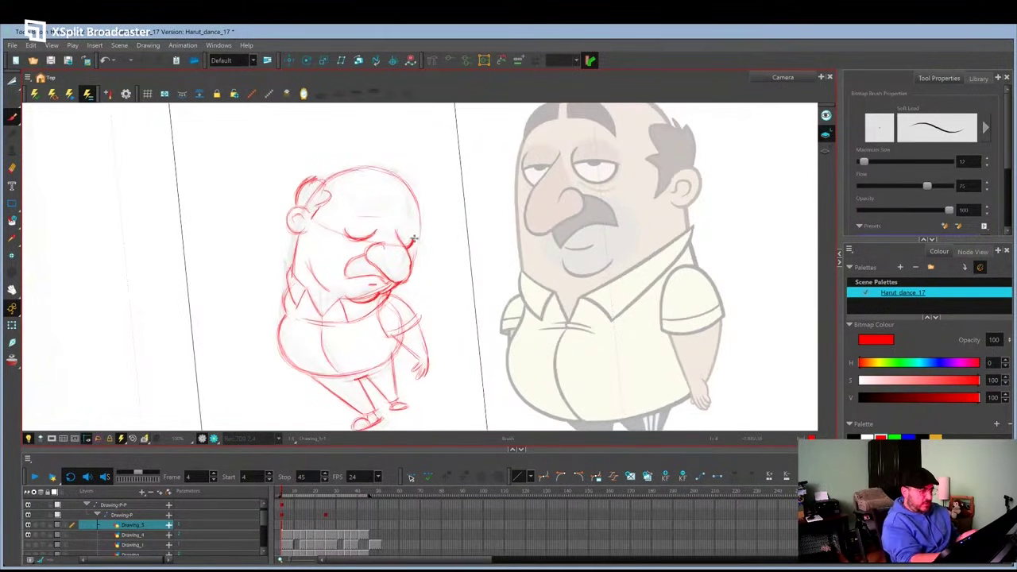
Draw the sad slanted eyebrows, the forehead creases and the line under the near eye.
{"action": "mouse_move", "coordinate": [534, 280]}
{"action": "left_mouse_down"}
{"action": "mouse_move", "coordinate": [534, 268]}
{"action": "mouse_move", "coordinate": [413, 218]}
{"action": "left_mouse_up"}
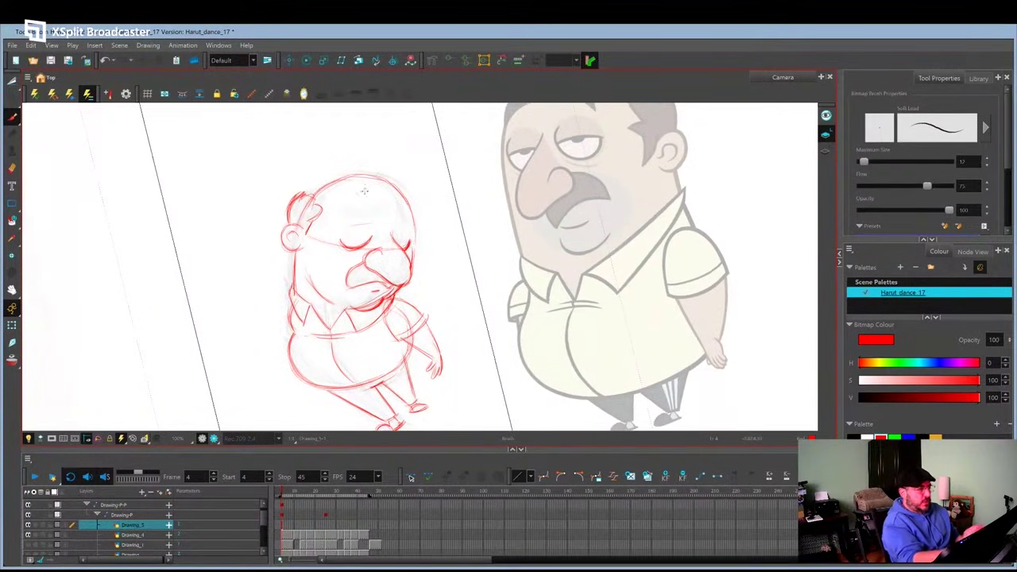
{"action": "mouse_move", "coordinate": [341, 215]}
{"action": "left_mouse_down"}
{"action": "mouse_move", "coordinate": [382, 206]}
{"action": "mouse_move", "coordinate": [364, 221]}
{"action": "mouse_move", "coordinate": [382, 219]}
{"action": "mouse_move", "coordinate": [379, 209]}
{"action": "mouse_move", "coordinate": [397, 203]}
{"action": "mouse_move", "coordinate": [413, 231]}
{"action": "mouse_move", "coordinate": [333, 303]}
{"action": "mouse_move", "coordinate": [371, 177]}
{"action": "mouse_move", "coordinate": [311, 198]}
{"action": "mouse_move", "coordinate": [412, 225]}
{"action": "mouse_move", "coordinate": [410, 251]}
{"action": "left_mouse_up"}
{"action": "left_click_drag", "start_coordinate": [341, 256], "coordinate": [364, 254]}
Select the head with the Cutter tool and transform it slightly, lowering it toward the body, and return to the Brush.
{"action": "scroll", "coordinate": [357, 262], "scroll_direction": "down", "scroll_amount": 2}
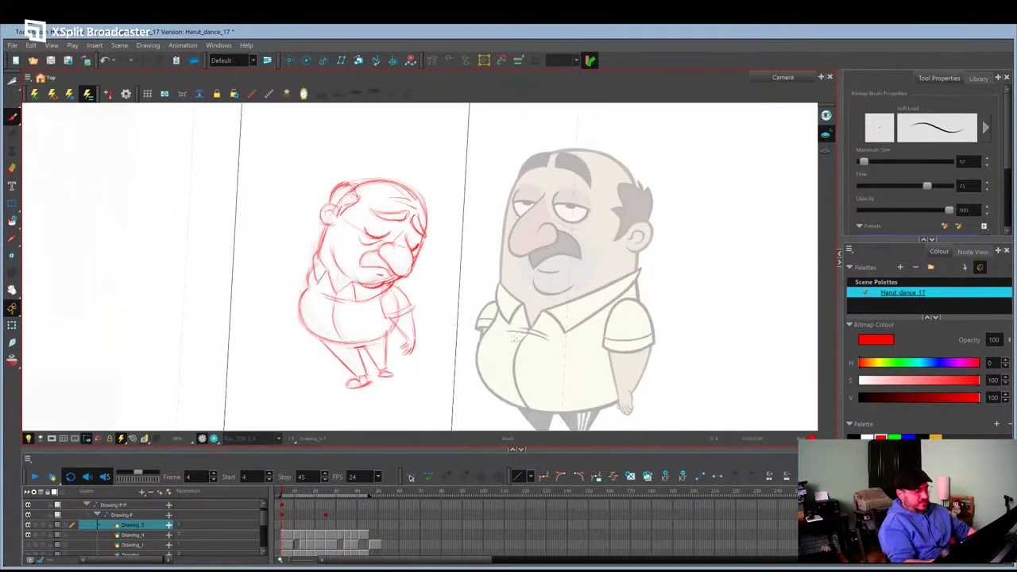
{"action": "key", "text": "alt+t"}
{"action": "mouse_move", "coordinate": [341, 156]}
{"action": "left_mouse_down"}
{"action": "mouse_move", "coordinate": [323, 170]}
{"action": "mouse_move", "coordinate": [343, 157]}
{"action": "left_mouse_up"}
{"action": "left_click_drag", "start_coordinate": [421, 207], "coordinate": [429, 236]}
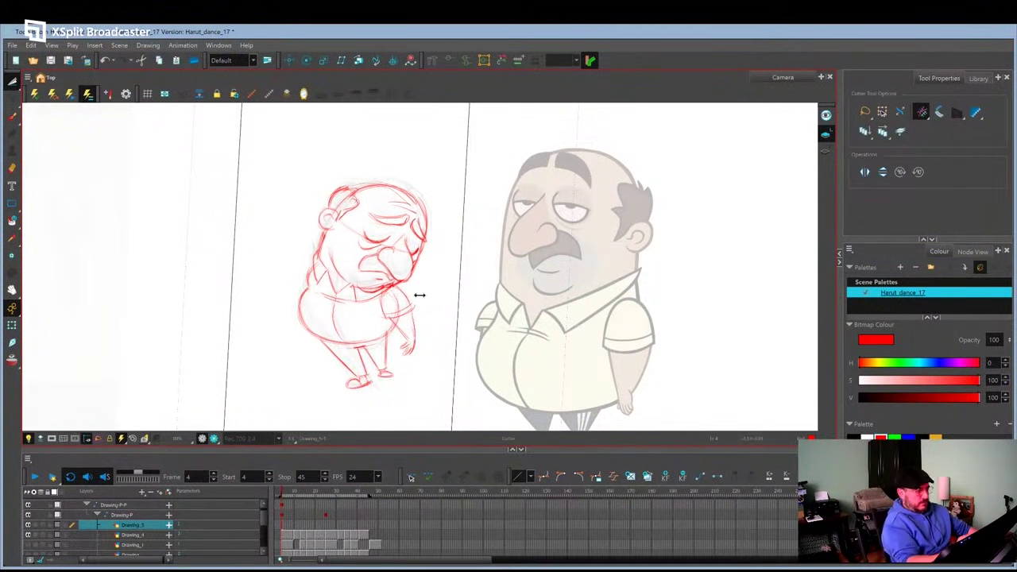
{"action": "left_click", "coordinate": [15, 117]}
{"action": "left_click", "coordinate": [12, 117]}
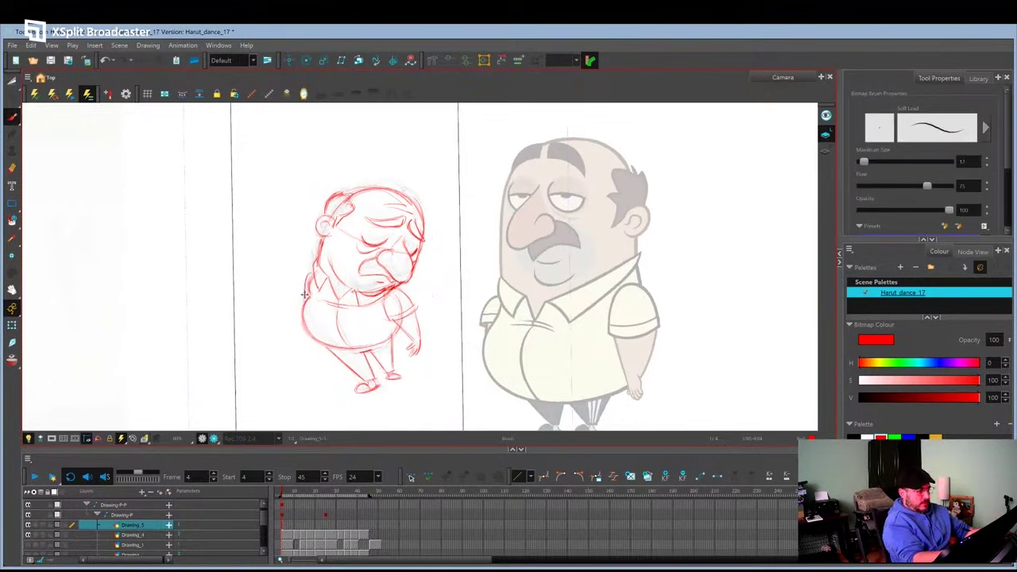
Extend the tie-down drawing's exposure to frame 8, and shade the side hair and eyebrows with hatching.
{"action": "left_click", "coordinate": [291, 526]}
{"action": "key", "text": "F5"}
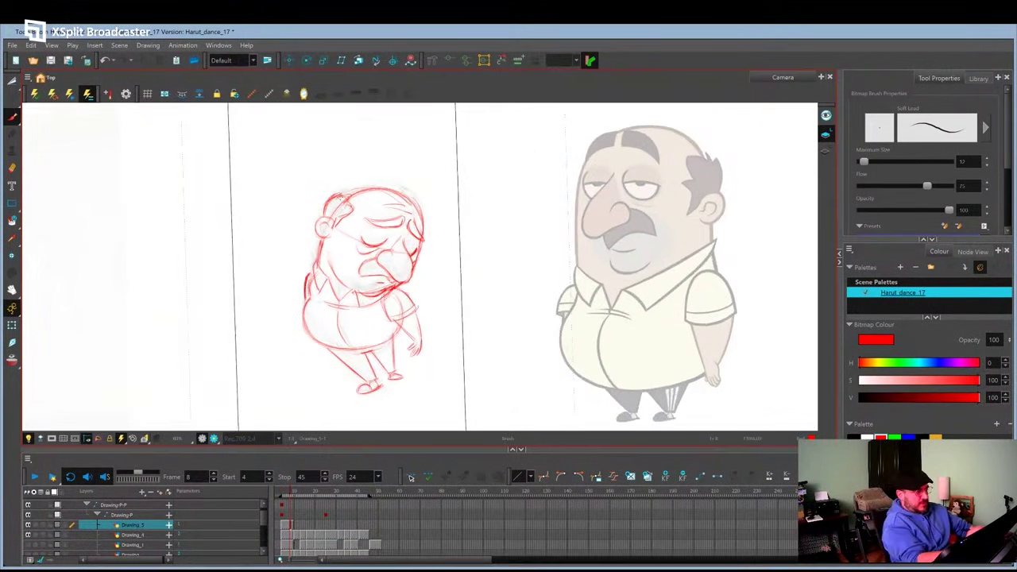
{"action": "left_click_drag", "start_coordinate": [324, 211], "coordinate": [350, 208]}
{"action": "mouse_move", "coordinate": [372, 223]}
{"action": "left_mouse_down"}
{"action": "mouse_move", "coordinate": [403, 224]}
{"action": "mouse_move", "coordinate": [425, 240]}
{"action": "mouse_move", "coordinate": [394, 239]}
{"action": "left_mouse_up"}
Select the facial features with the Cutter tool, adjust their placement on the head, and return to the Brush.
{"action": "left_click", "coordinate": [12, 82]}
{"action": "key", "text": "2"}
{"action": "left_click_drag", "start_coordinate": [450, 211], "coordinate": [445, 229]}
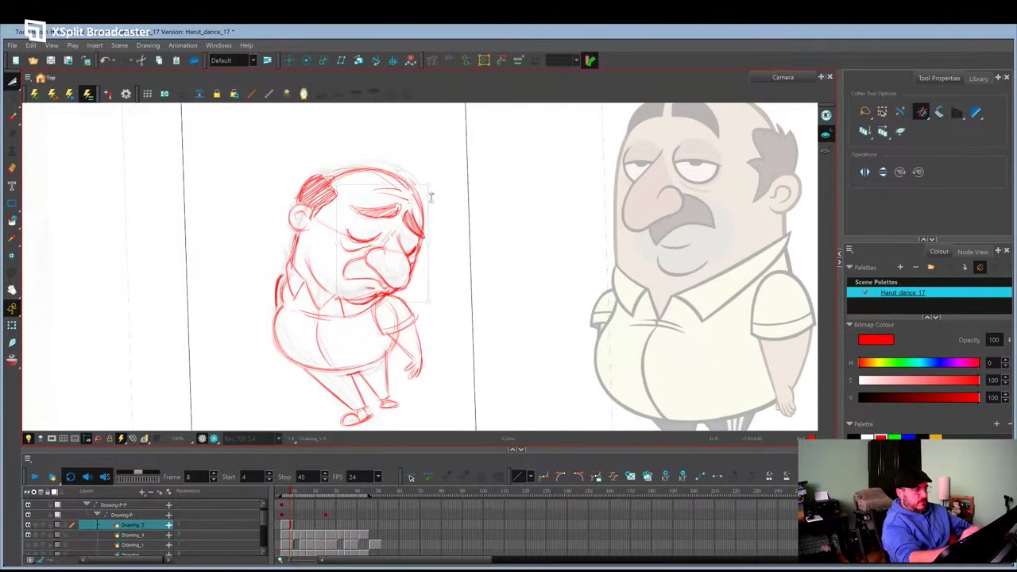
{"action": "scroll", "coordinate": [438, 228], "scroll_direction": "down", "scroll_amount": 1}
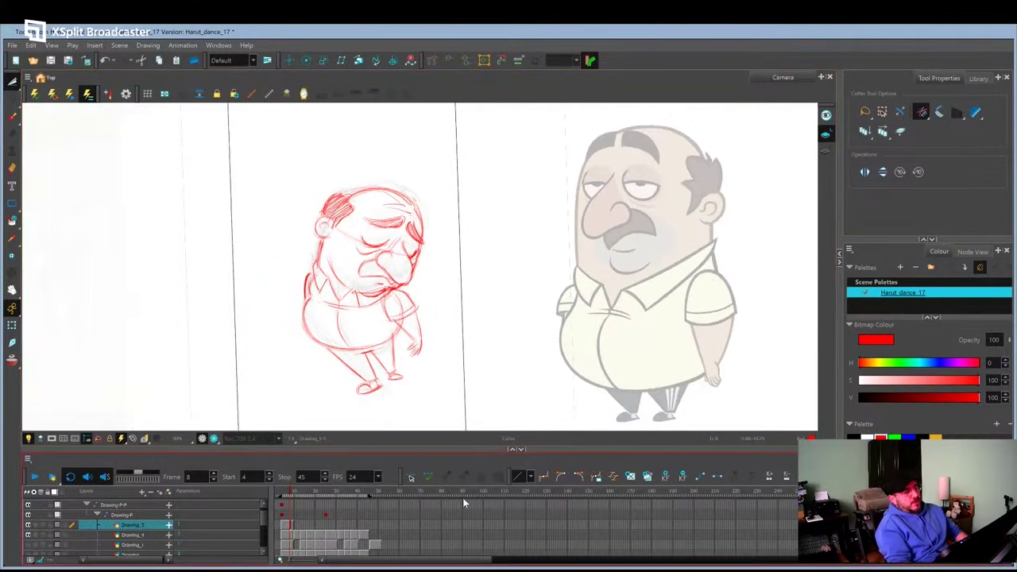
{"action": "key", "text": "alt+b"}
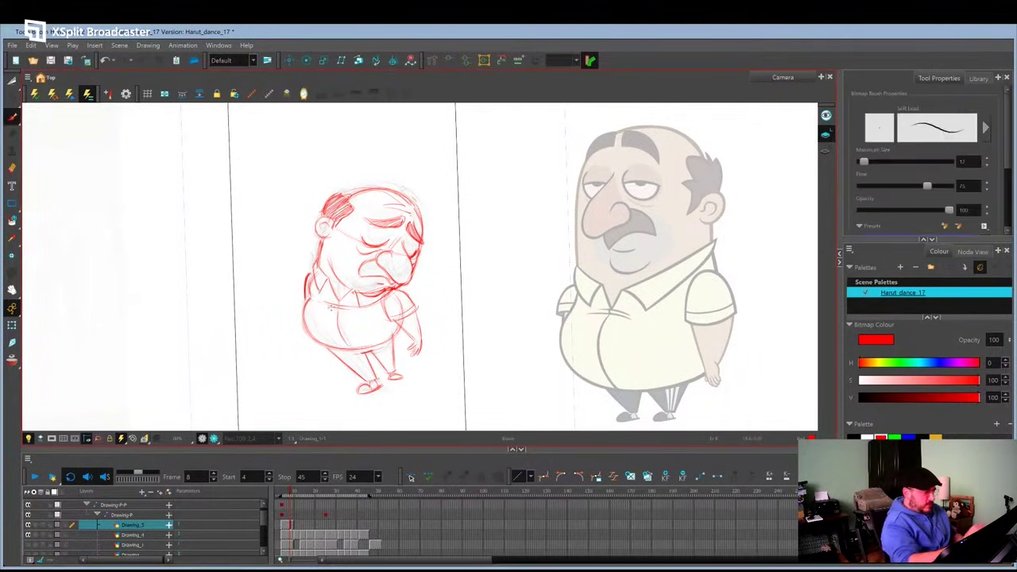